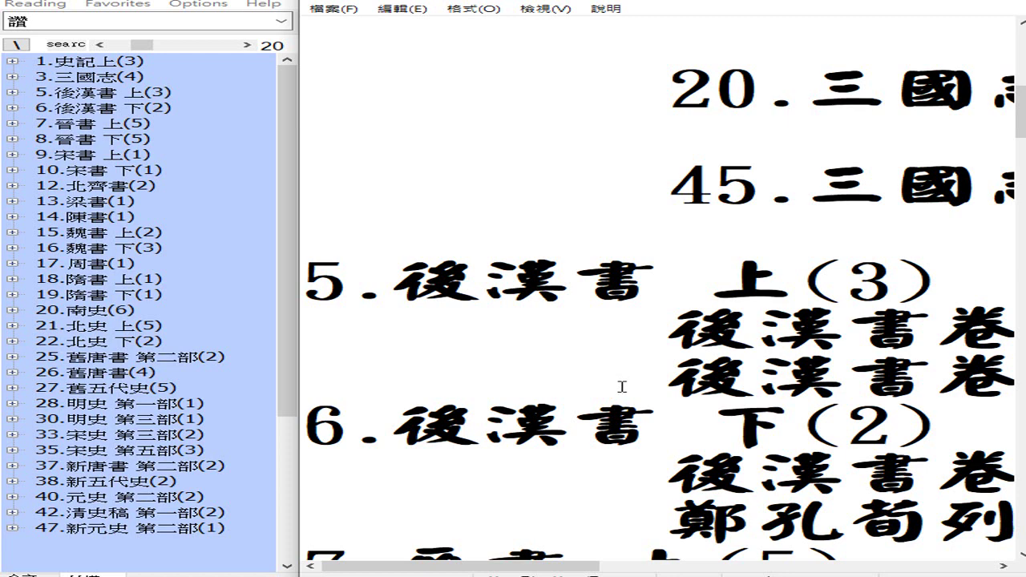
- Read through the exported outline of books and chapters containing 讚, from 三國志 to the last entry, 新元史
scroll(622, 388, down, 1)
scroll(623, 386, down, 1)
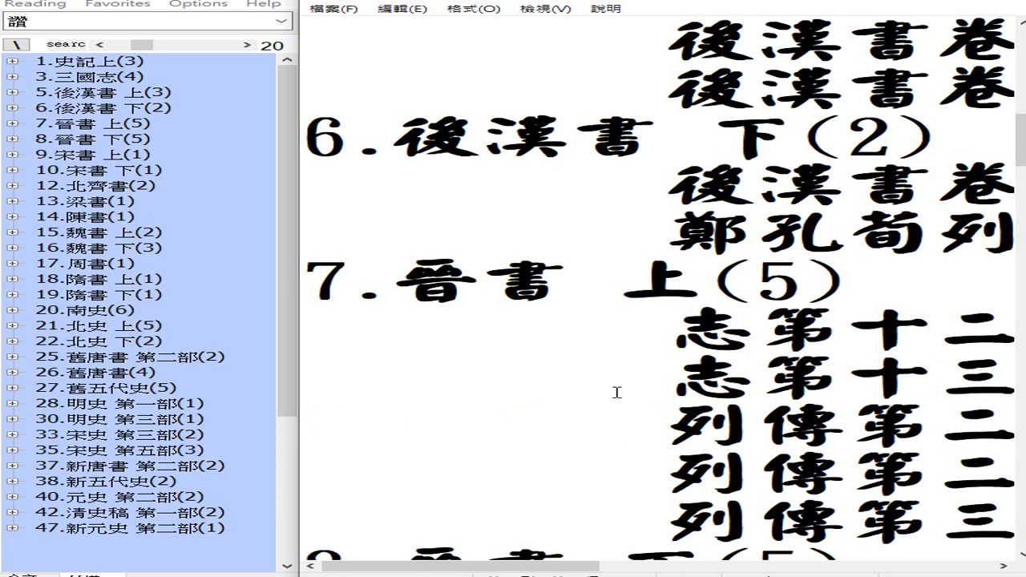
scroll(616, 393, down, 1)
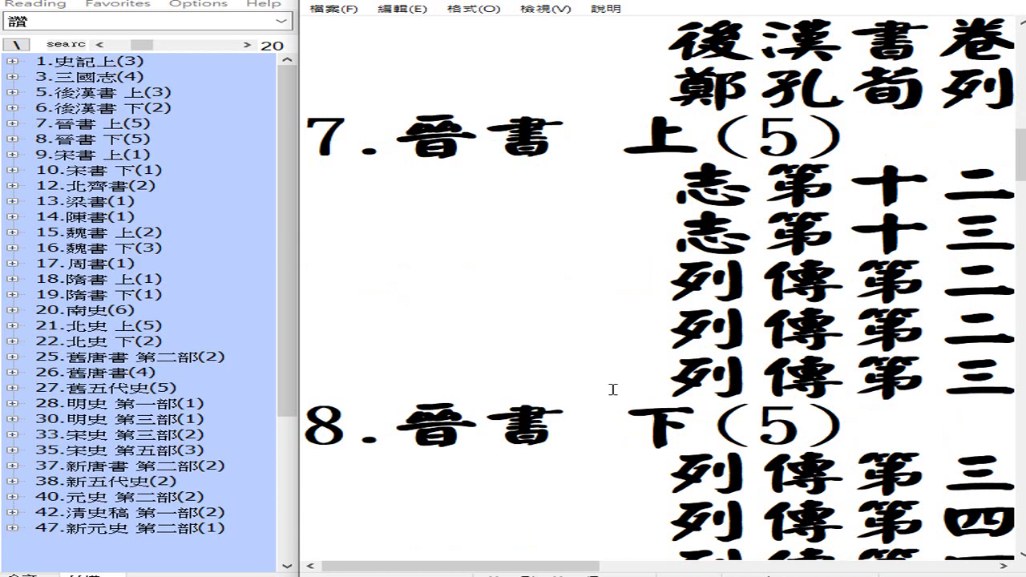
scroll(613, 390, down, 1)
scroll(611, 394, down, 1)
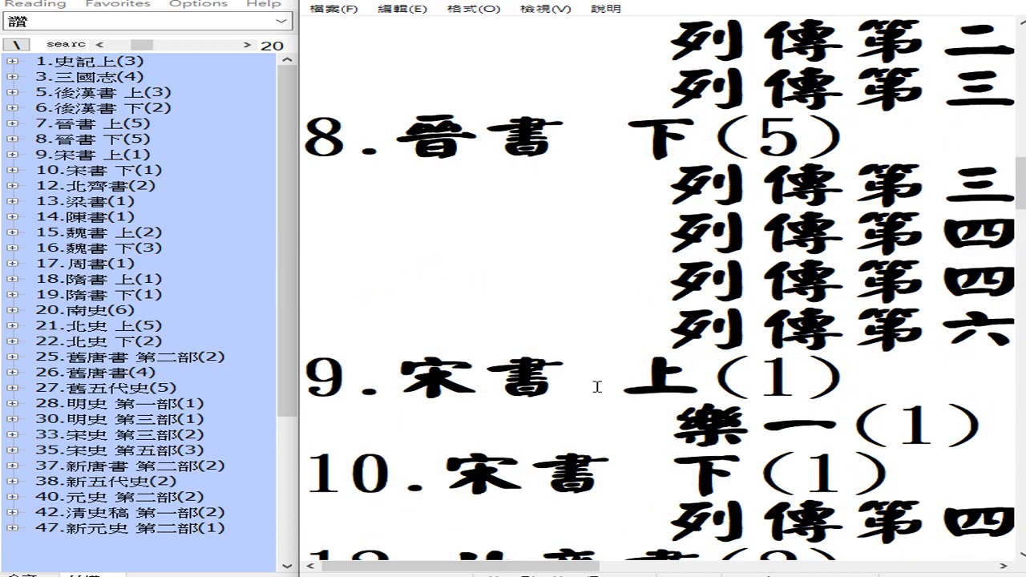
scroll(597, 387, down, 2)
scroll(575, 376, down, 1)
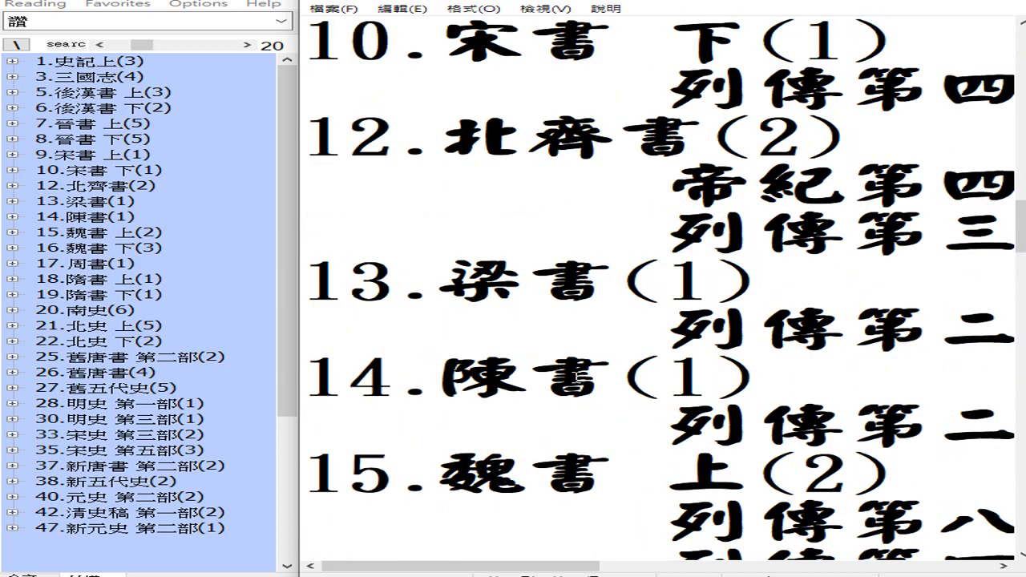
scroll(579, 386, down, 2)
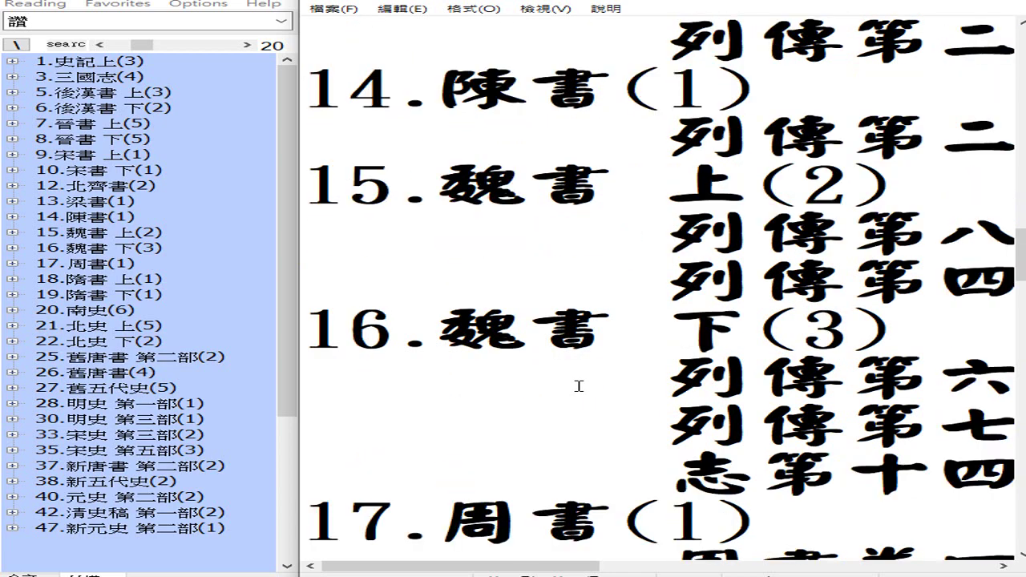
scroll(579, 387, down, 1)
scroll(580, 392, down, 1)
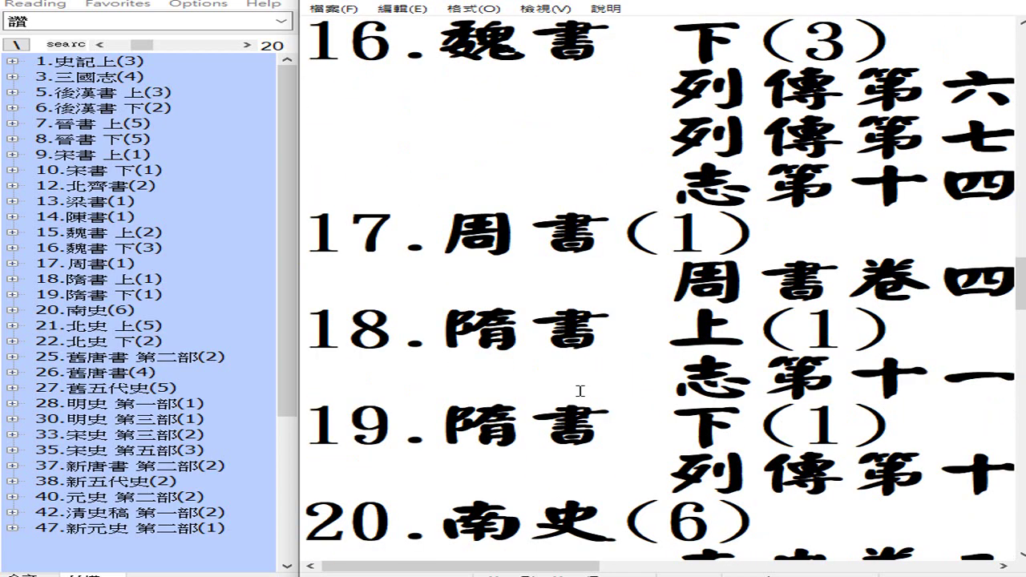
scroll(579, 391, down, 1)
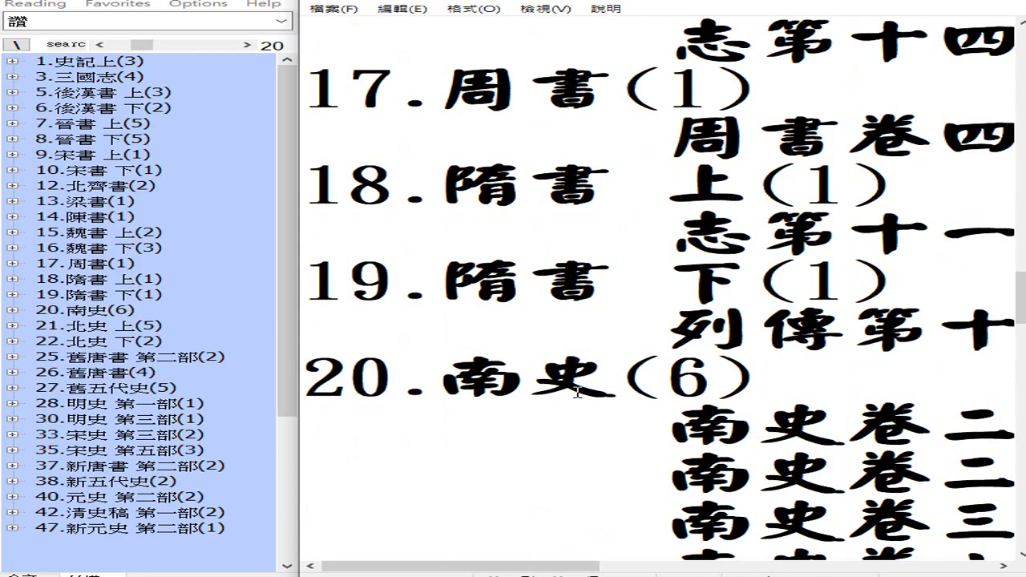
scroll(577, 392, down, 1)
scroll(572, 388, down, 3)
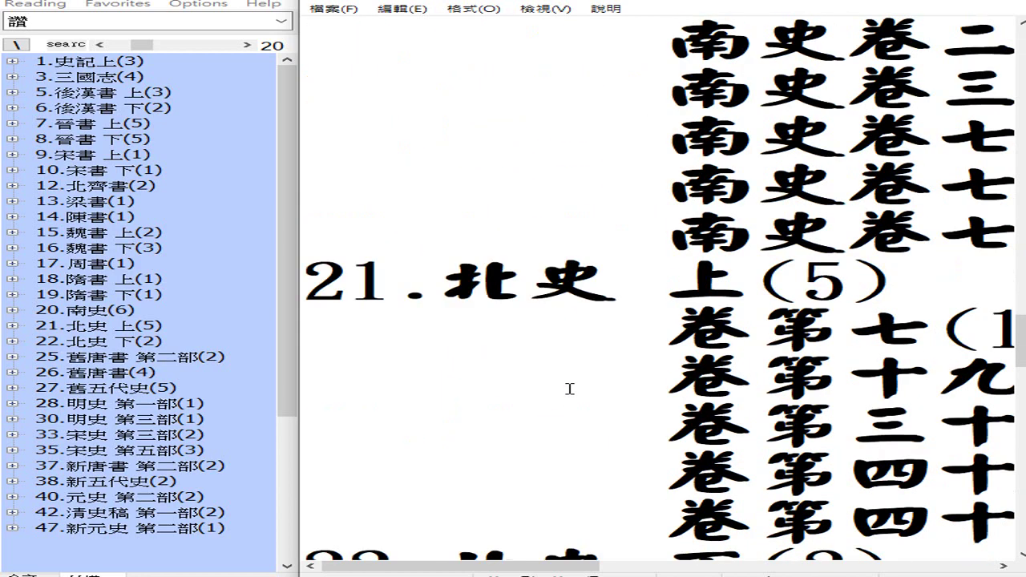
scroll(558, 383, down, 2)
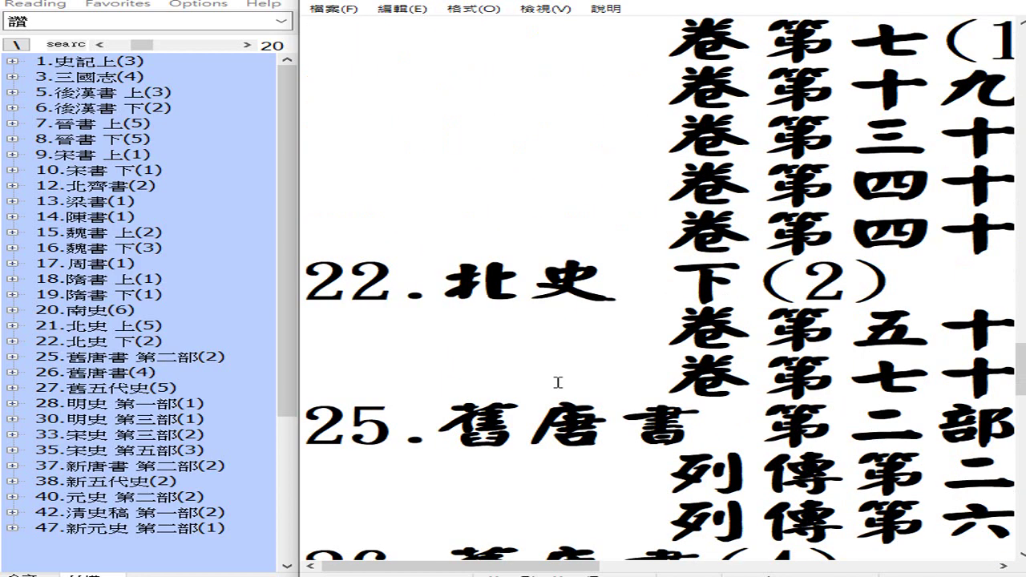
scroll(554, 382, down, 3)
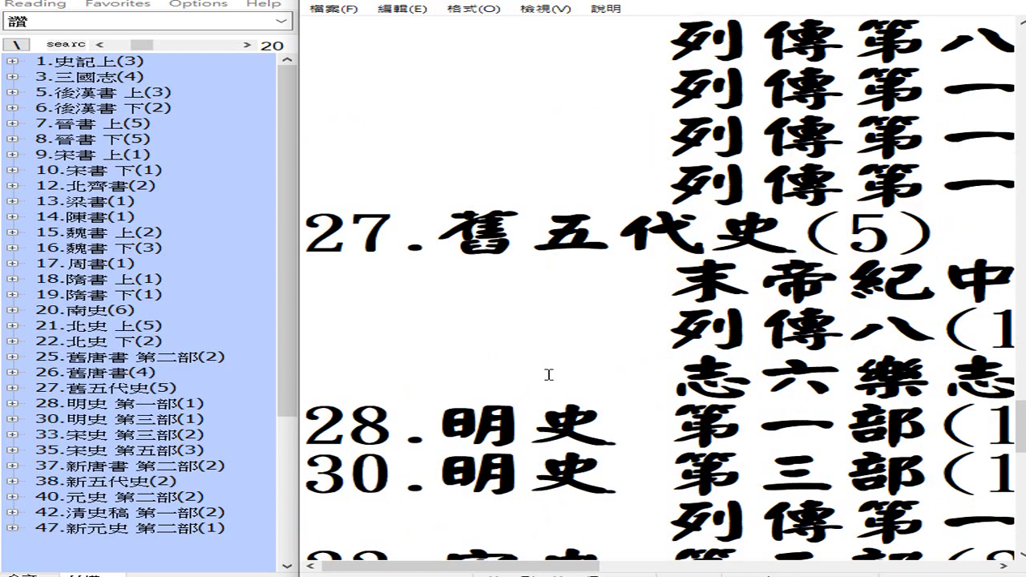
scroll(547, 375, down, 2)
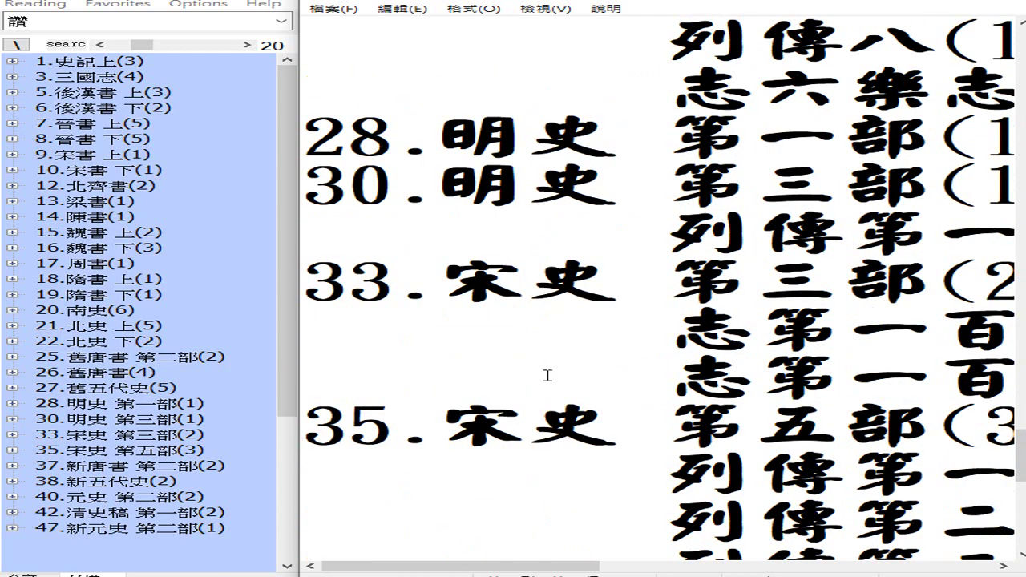
scroll(547, 375, down, 1)
scroll(545, 375, down, 1)
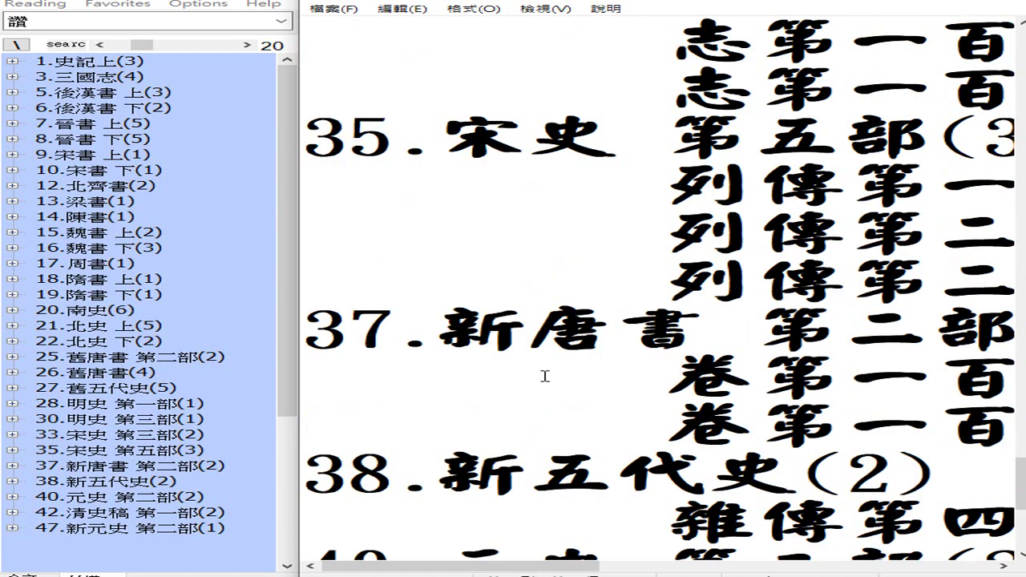
scroll(544, 374, down, 1)
scroll(545, 374, down, 1)
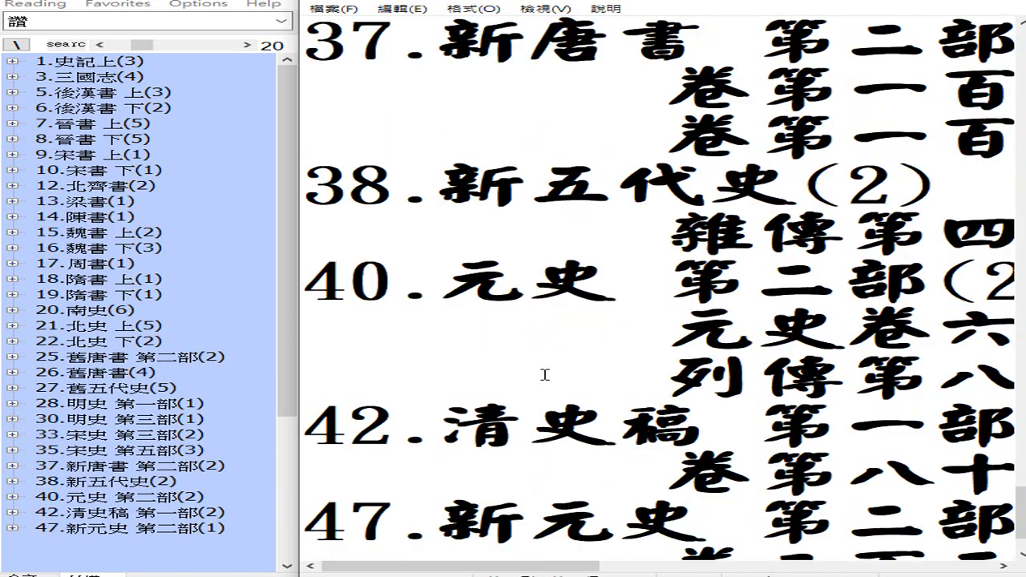
scroll(545, 373, down, 1)
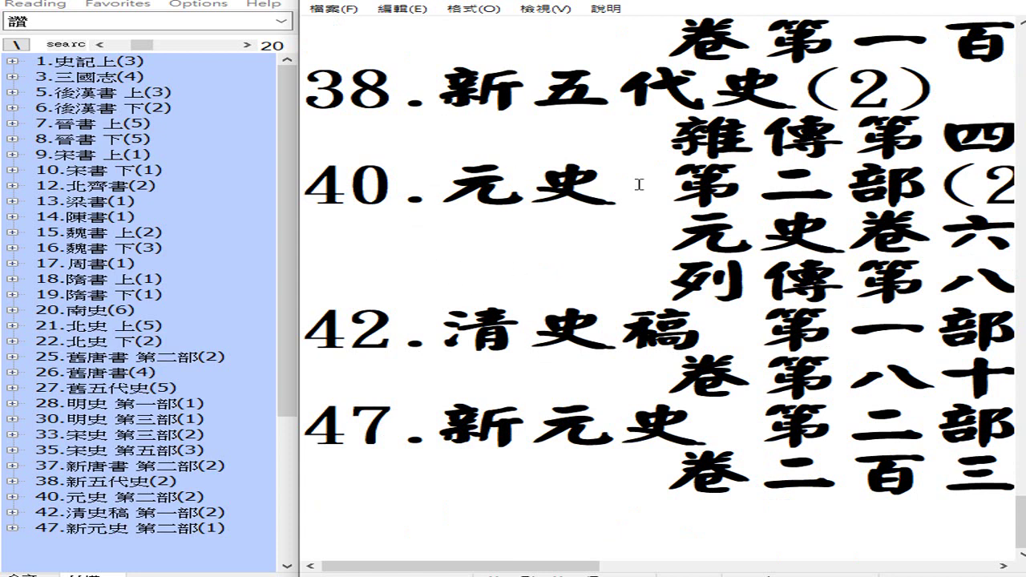
- Return to the 廿六史 reader, dismiss the unfinished save dialog, and enlarge the text pane above the 讚 results
click(172, 28)
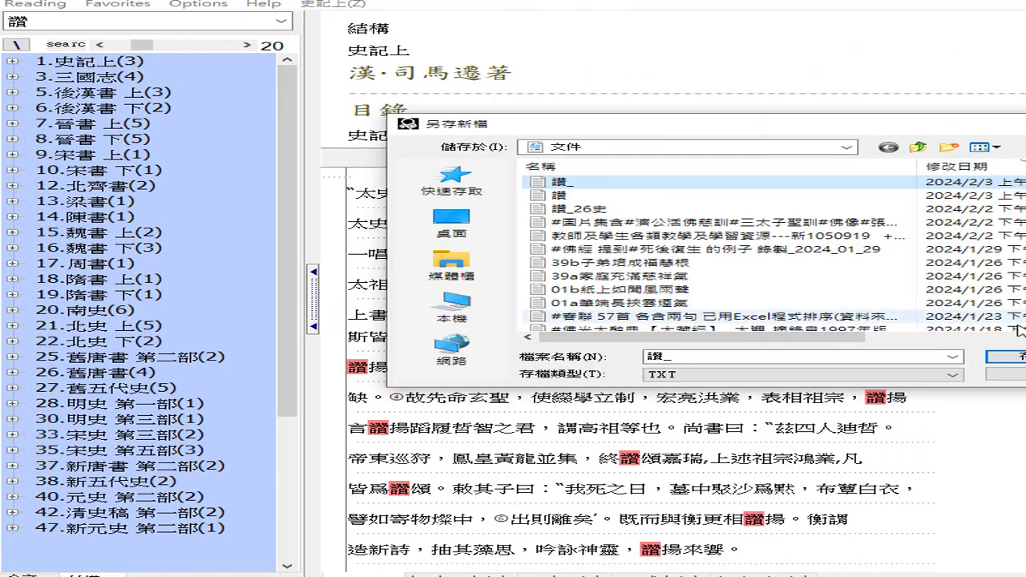
click(1003, 374)
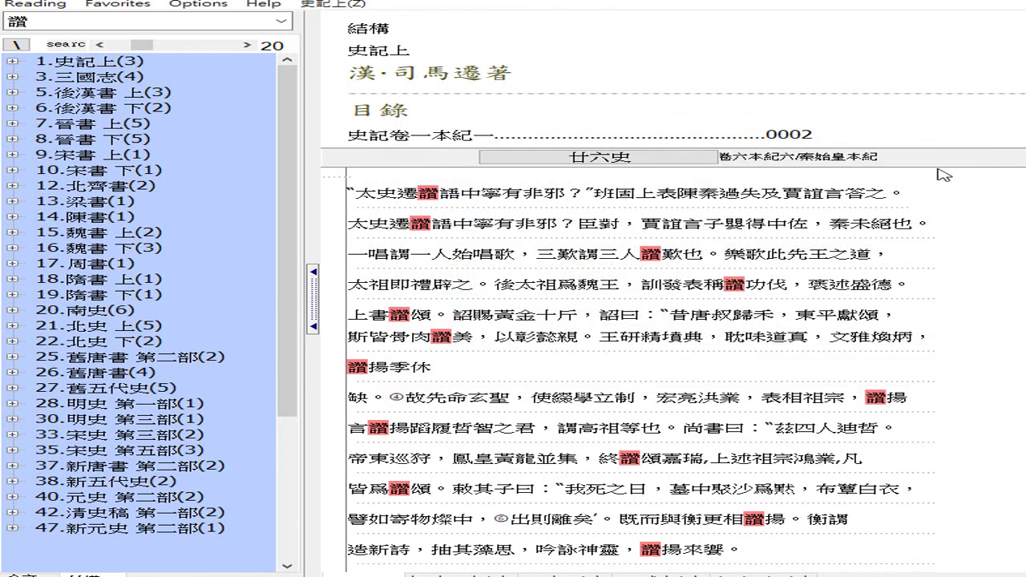
drag(925, 157, 942, 258)
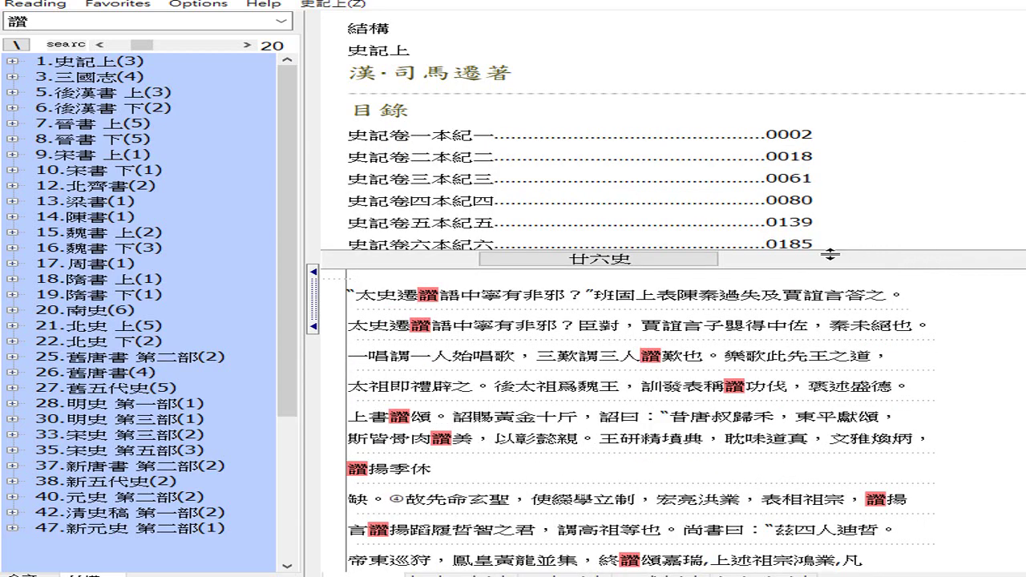
- Open the 史記 and 三國志 results for 讚 one after another to read each passage in its full text
click(452, 298)
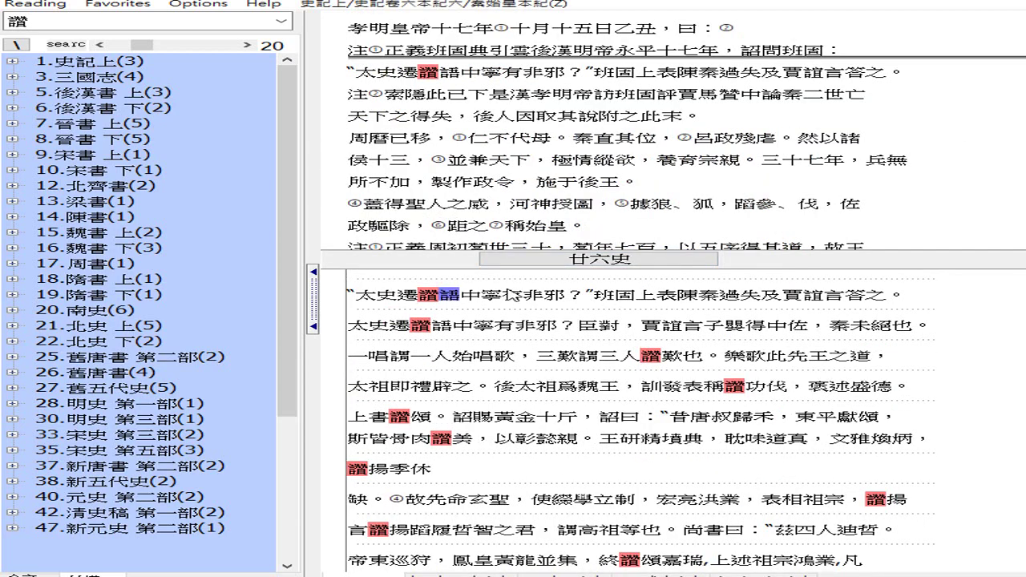
click(412, 328)
double_click(419, 355)
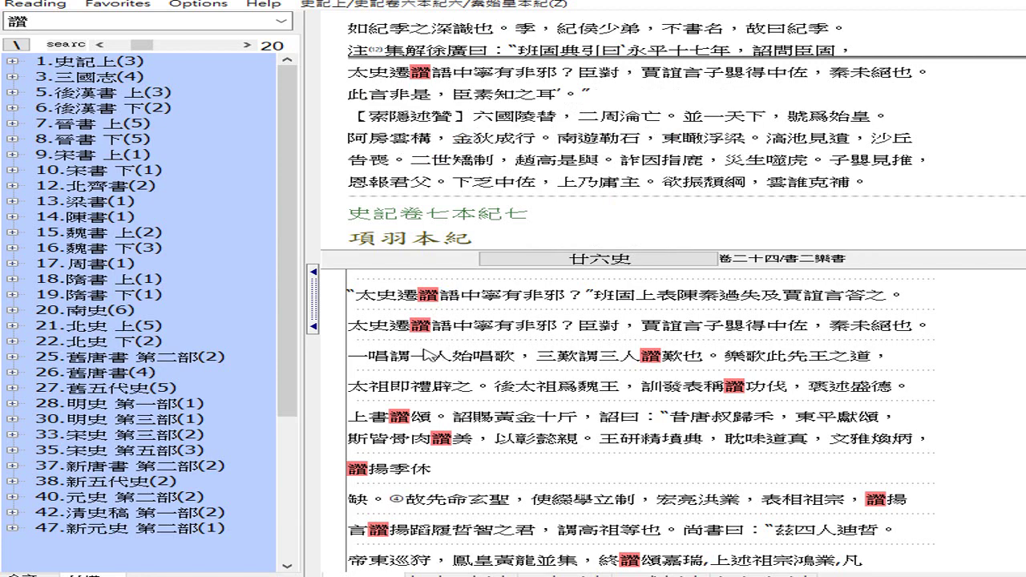
double_click(419, 385)
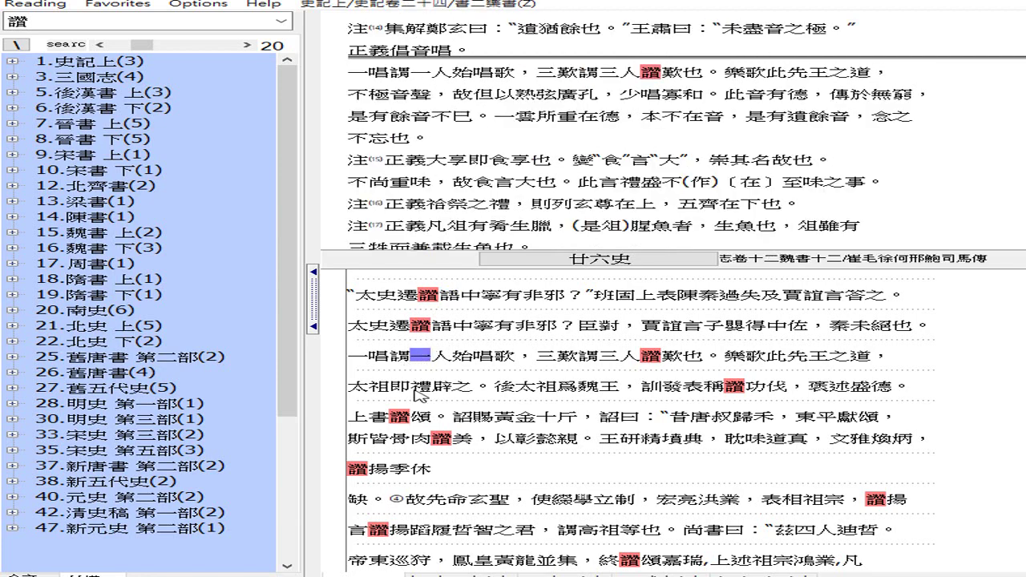
double_click(418, 416)
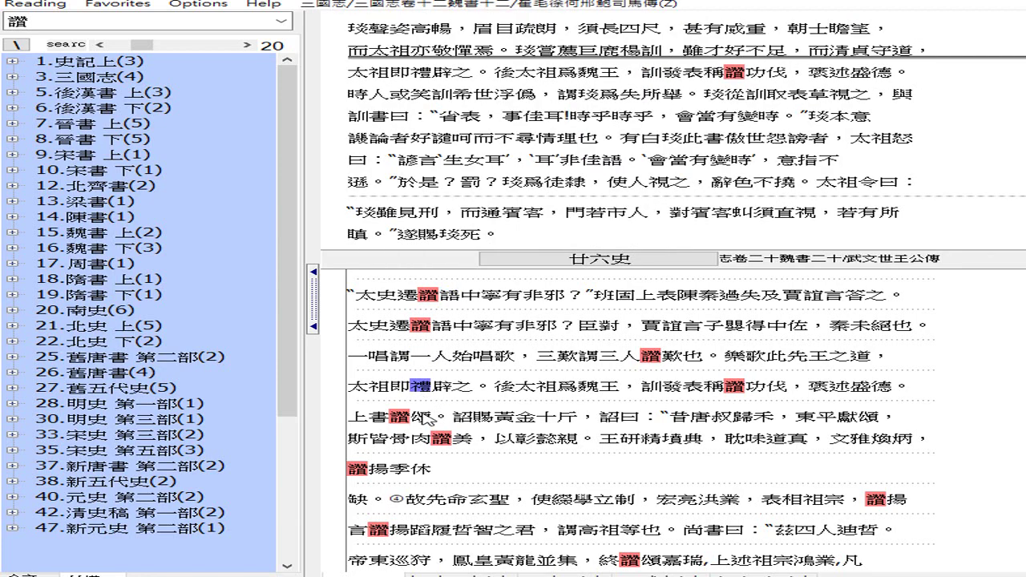
click(407, 446)
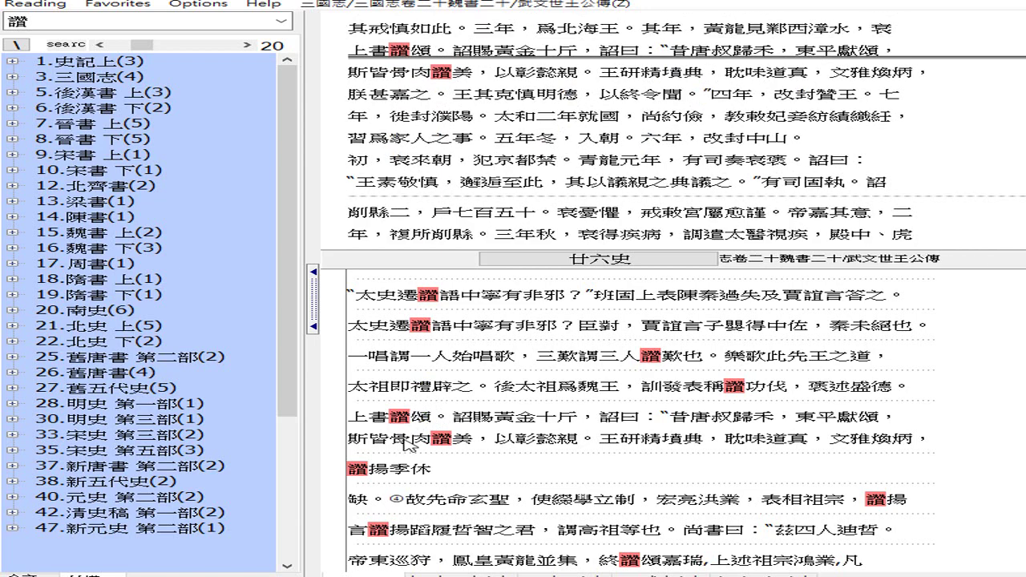
double_click(410, 469)
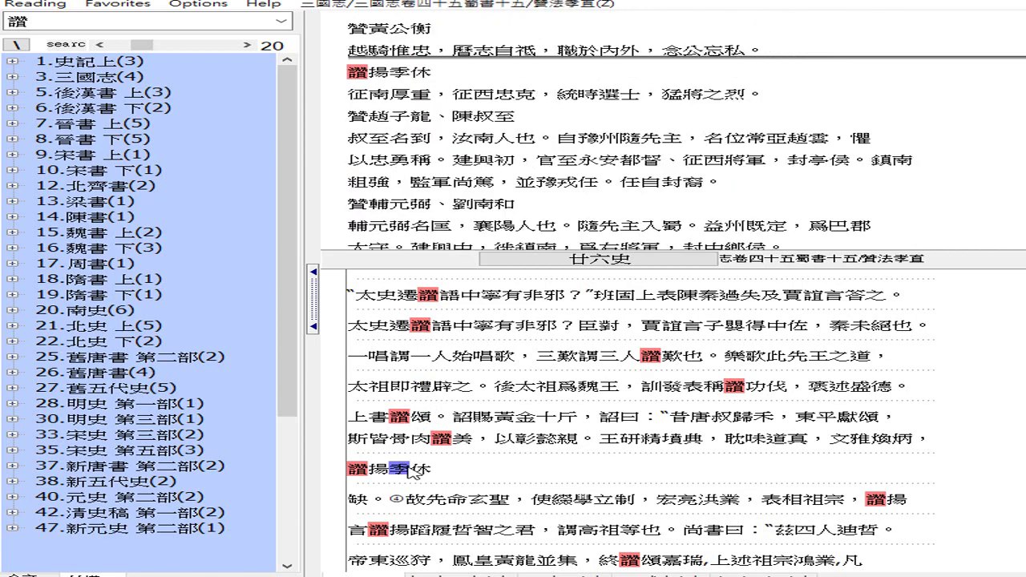
- Open the three following 後漢書 results for 讚, in 卷四十下 and 卷四十八, in their full text
click(423, 504)
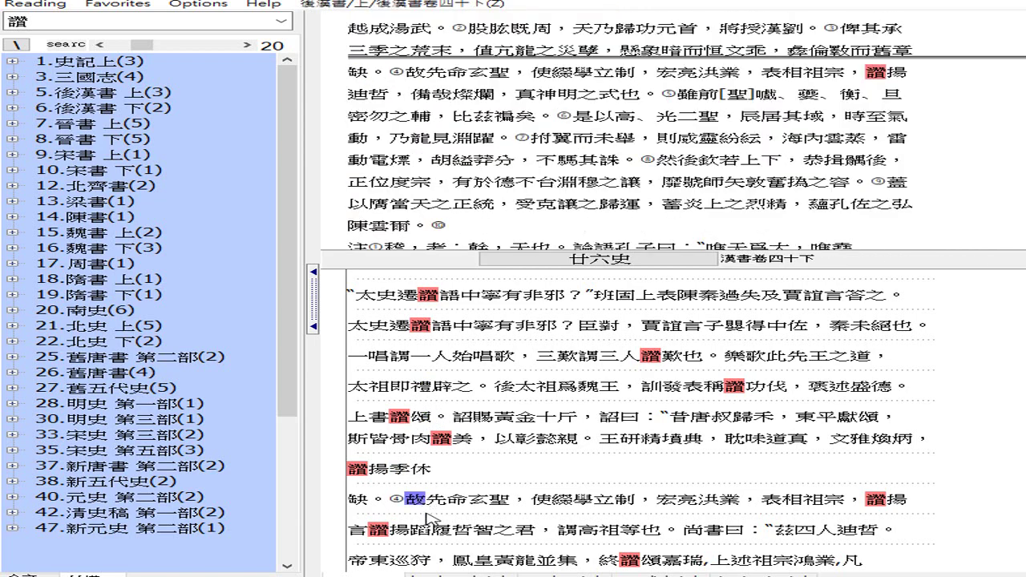
click(410, 528)
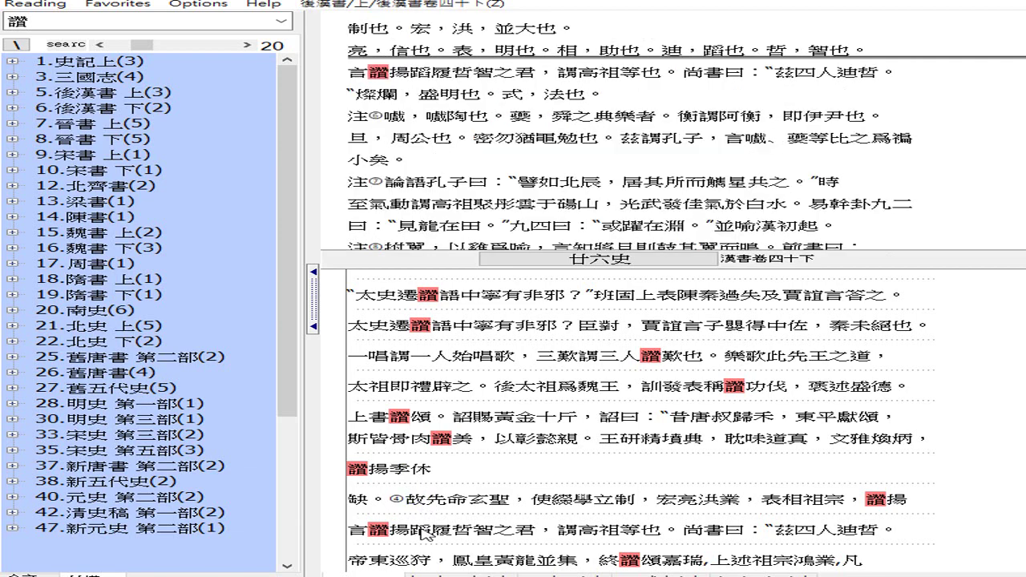
click(427, 561)
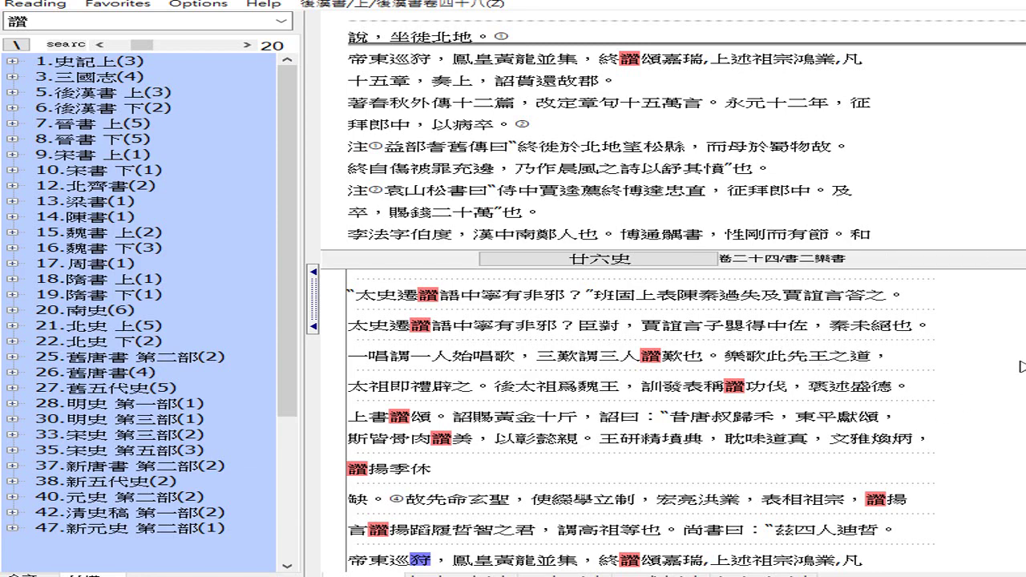
- Look through the list of 讚 excerpts to its end and return to the 史記 excerpts near its start
scroll(1022, 367, down, 3)
scroll(1004, 382, down, 1)
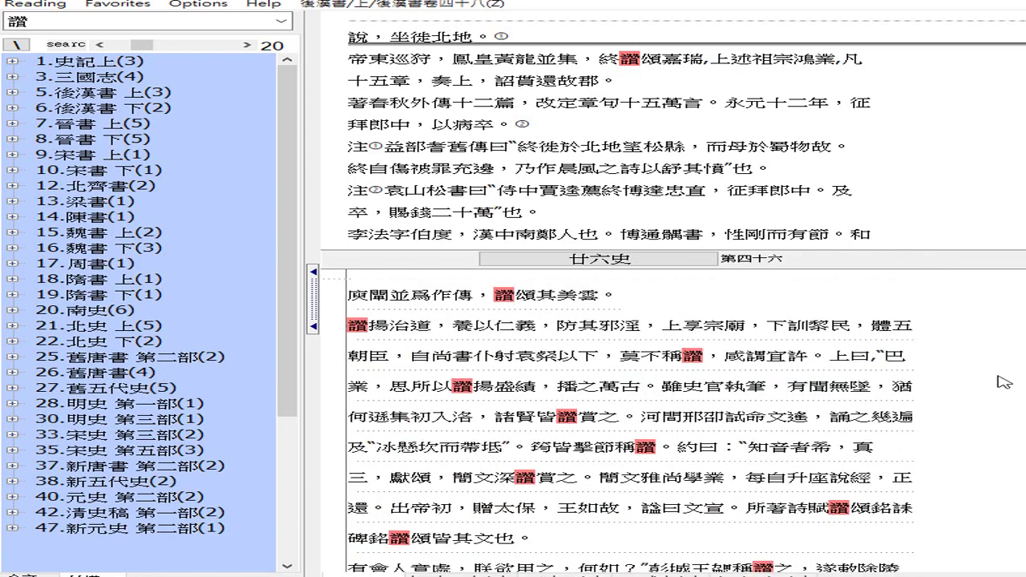
scroll(1004, 383, down, 2)
scroll(630, 415, down, 10)
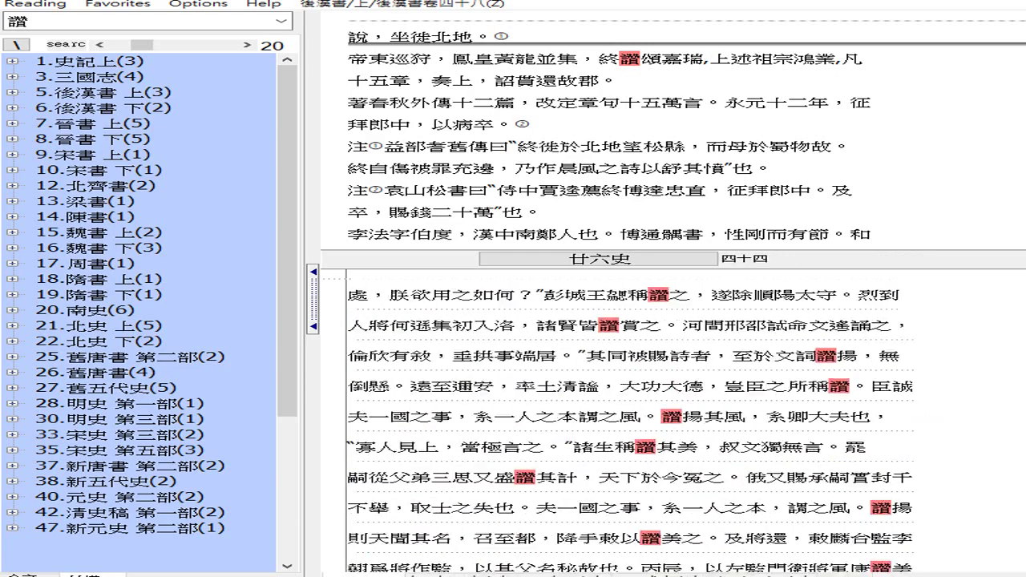
scroll(630, 415, down, 8)
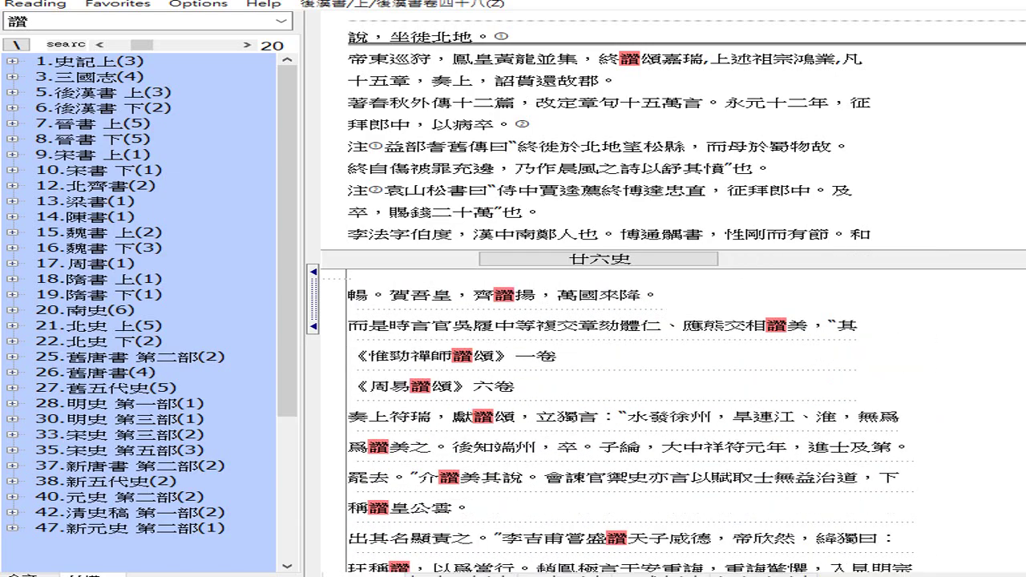
scroll(630, 415, down, 2)
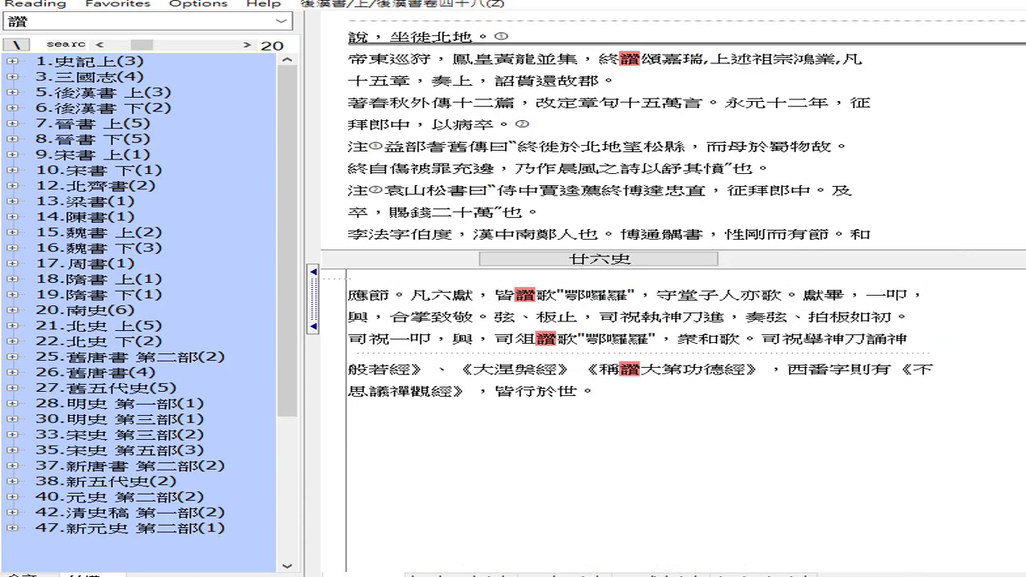
scroll(630, 415, down, 6)
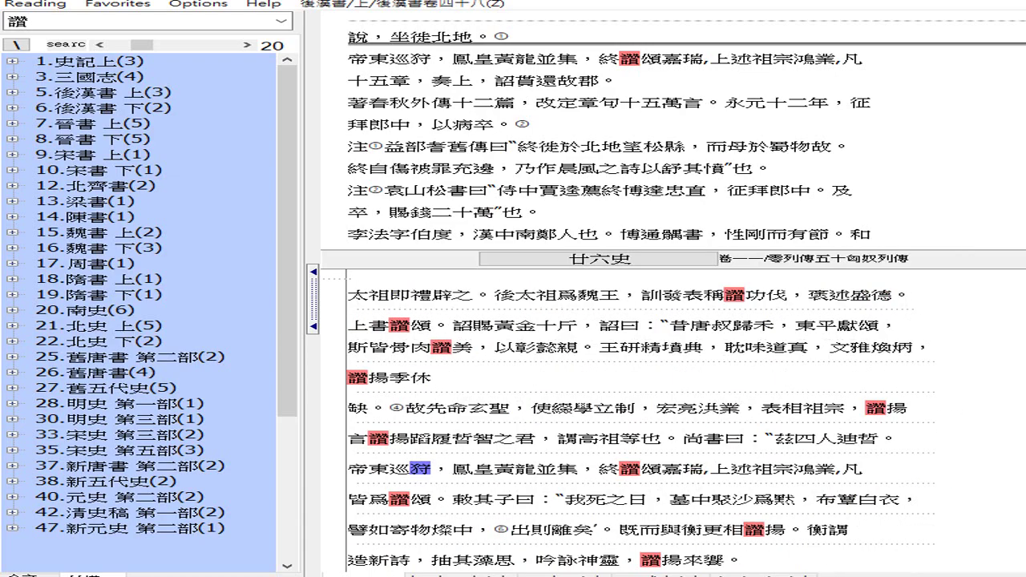
scroll(424, 292, up, 2)
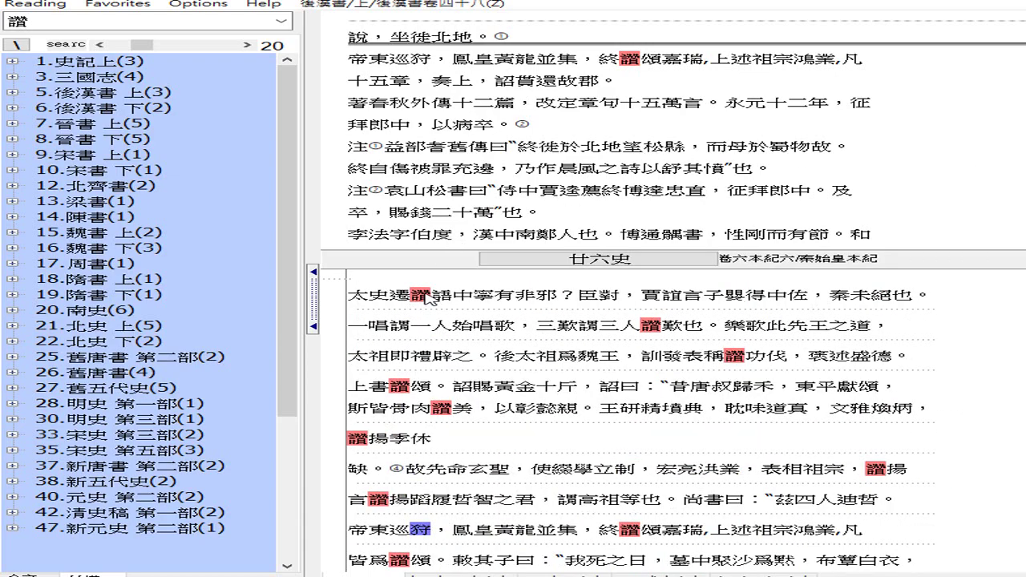
- Open the first 史記 excerpt in its full text and export the 讚 results to 文件 as an HTML(PRE) file named 讚
click(375, 295)
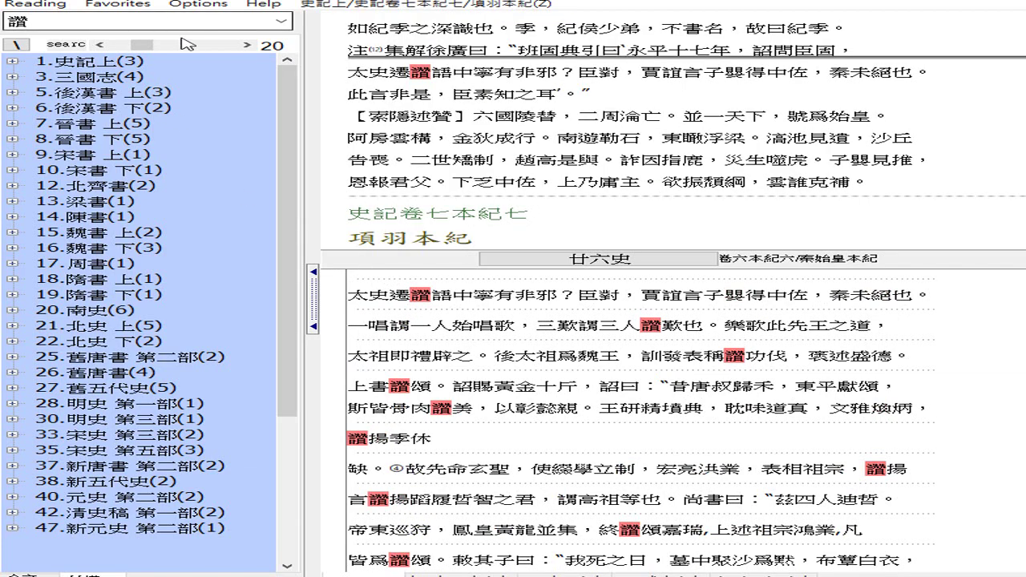
click(36, 9)
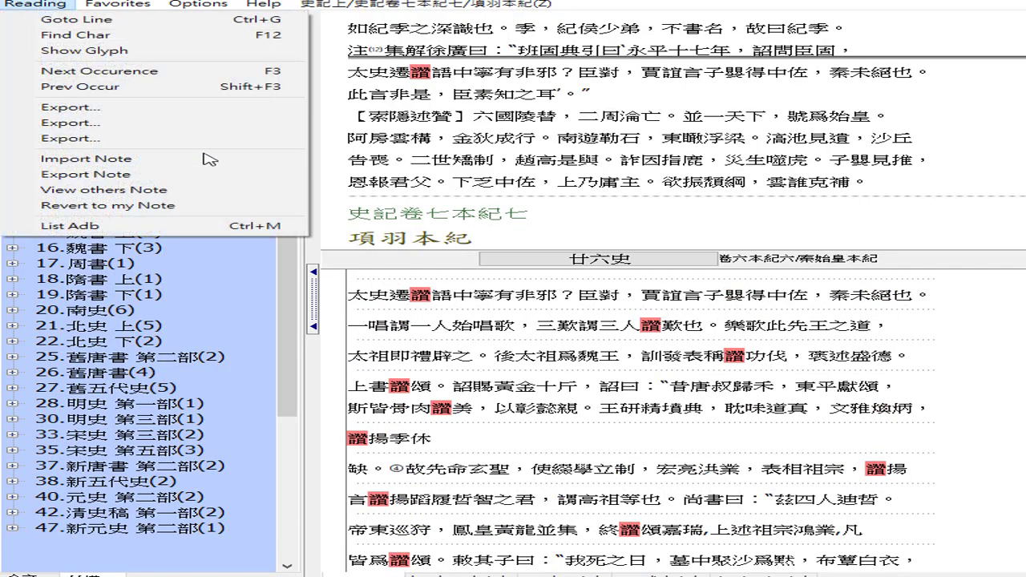
click(90, 124)
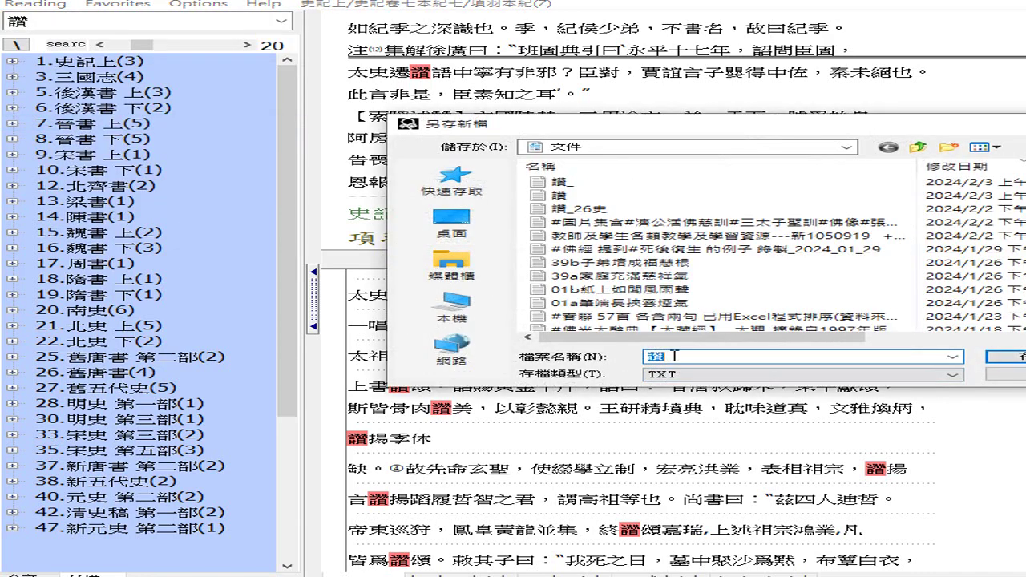
right_click(650, 356)
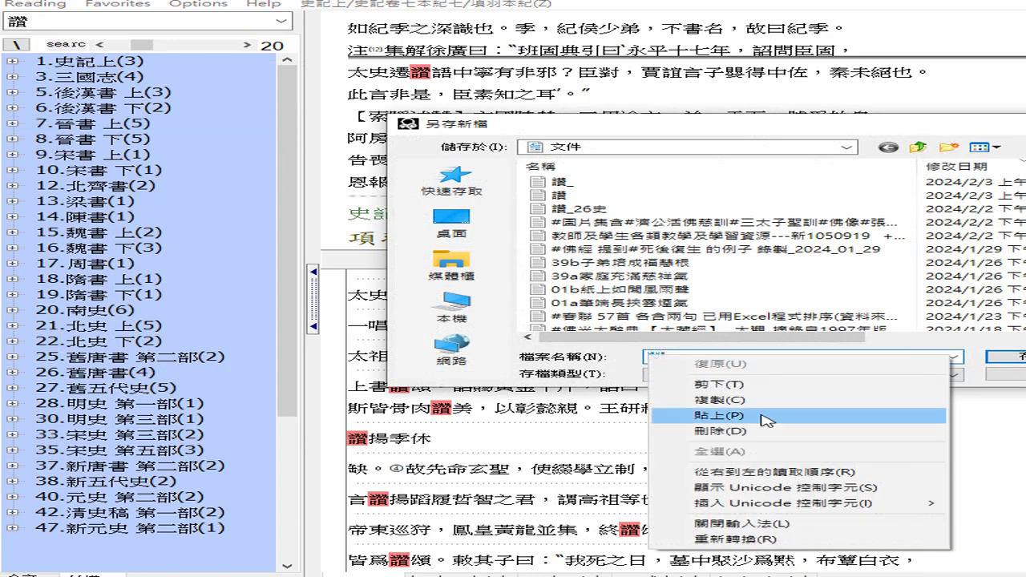
click(745, 404)
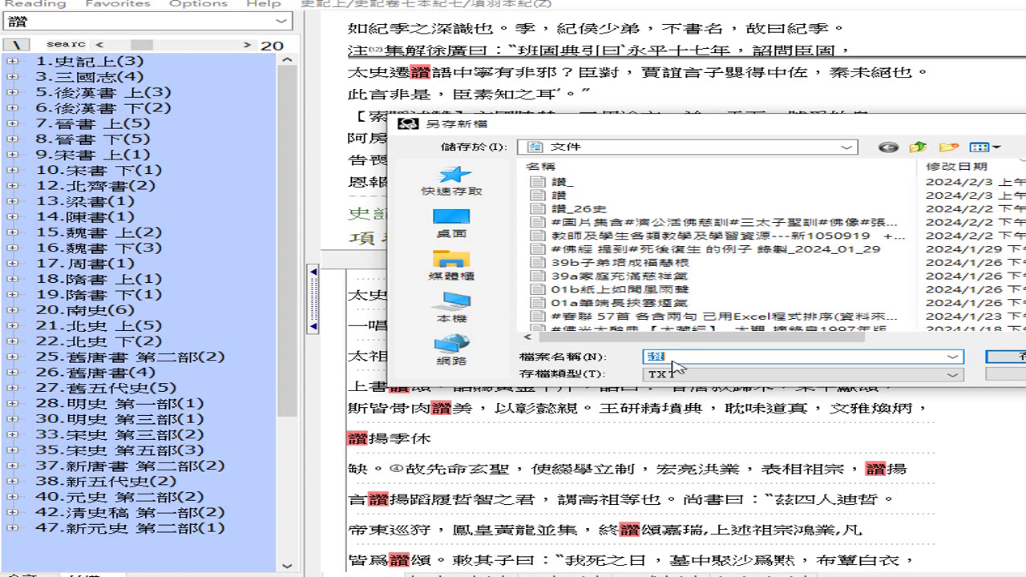
click(682, 373)
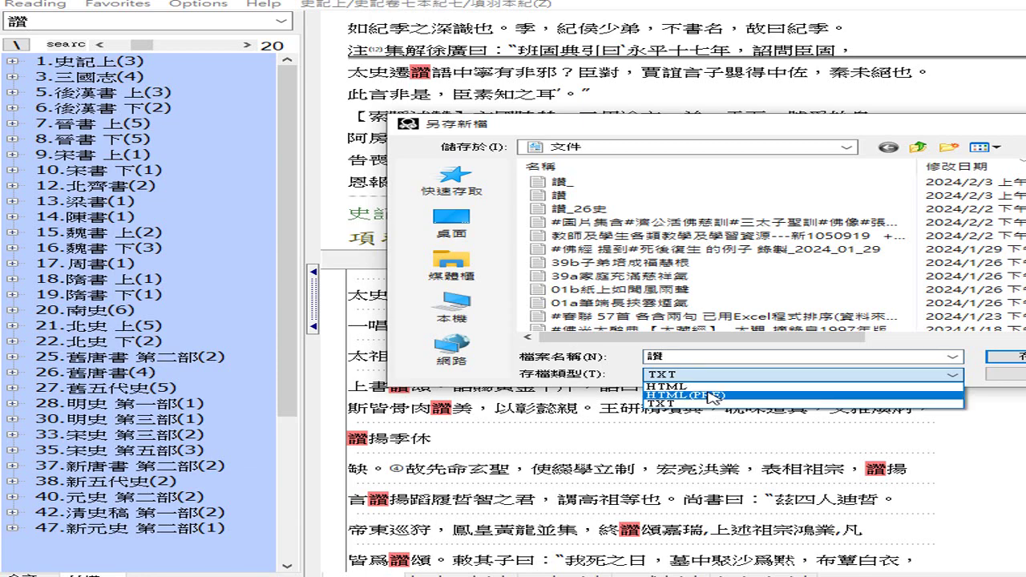
click(708, 396)
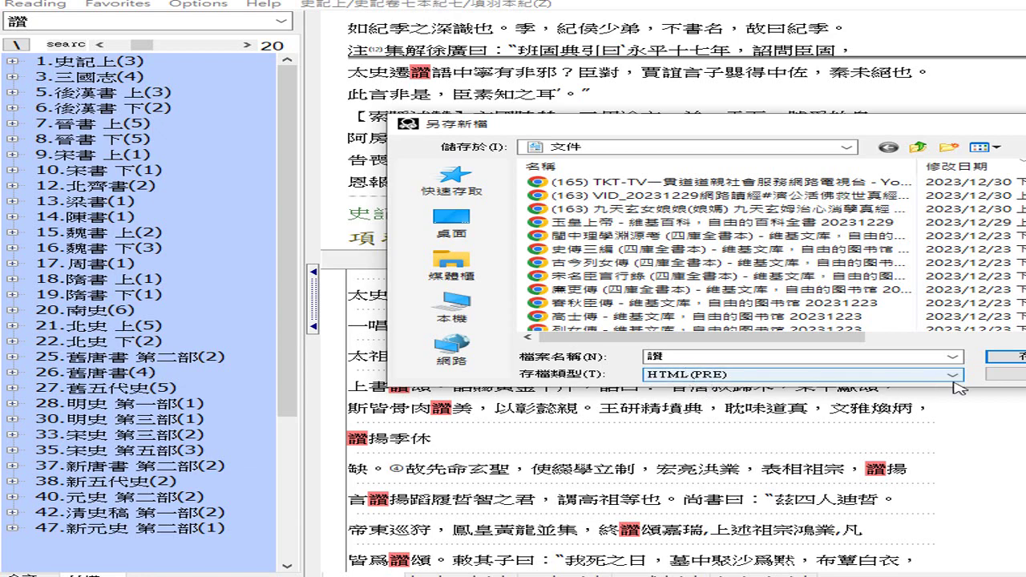
click(1006, 357)
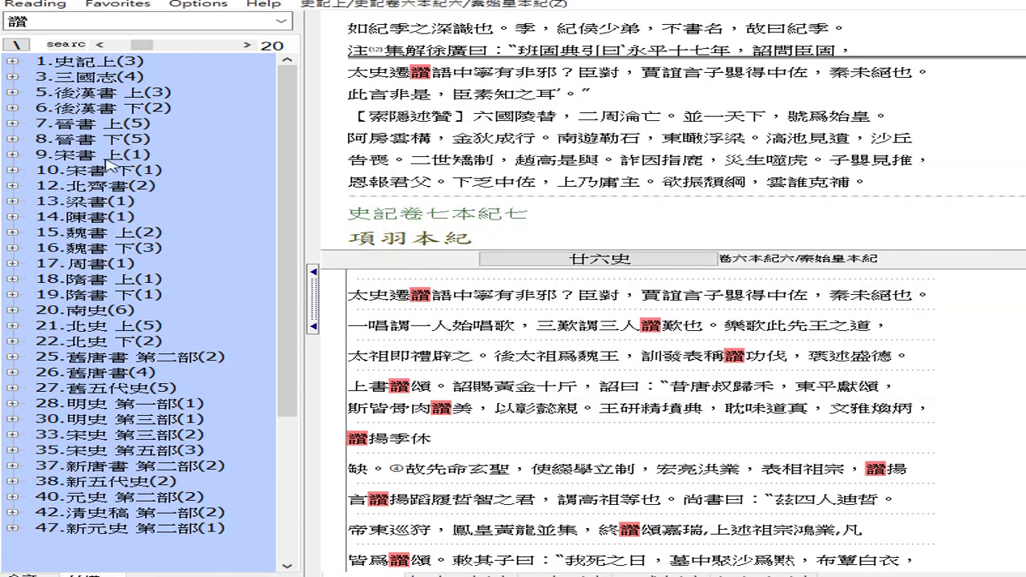
- Reopen the export dialog and check the file properties of the exported 讚 HTML document
click(61, 7)
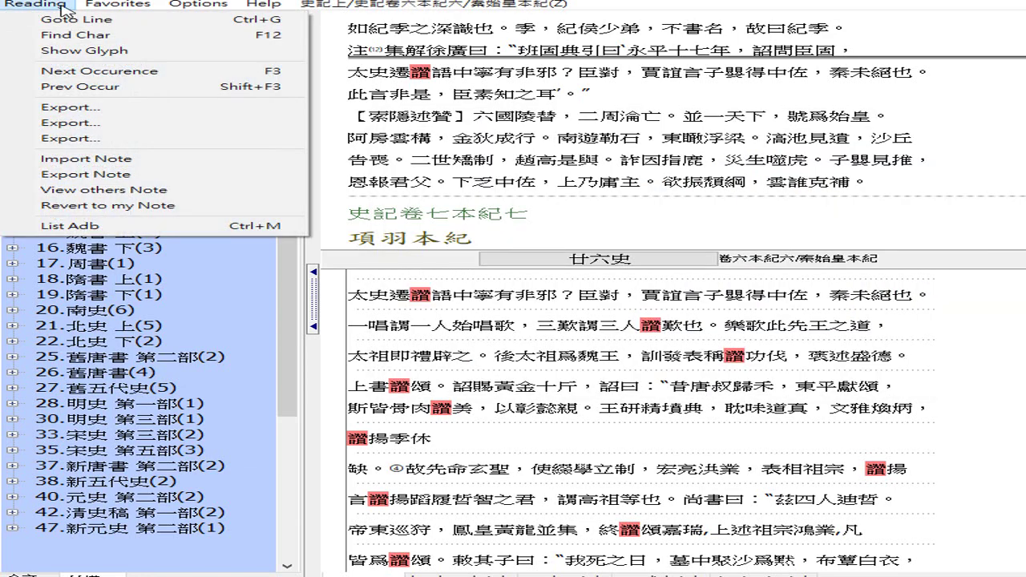
click(60, 122)
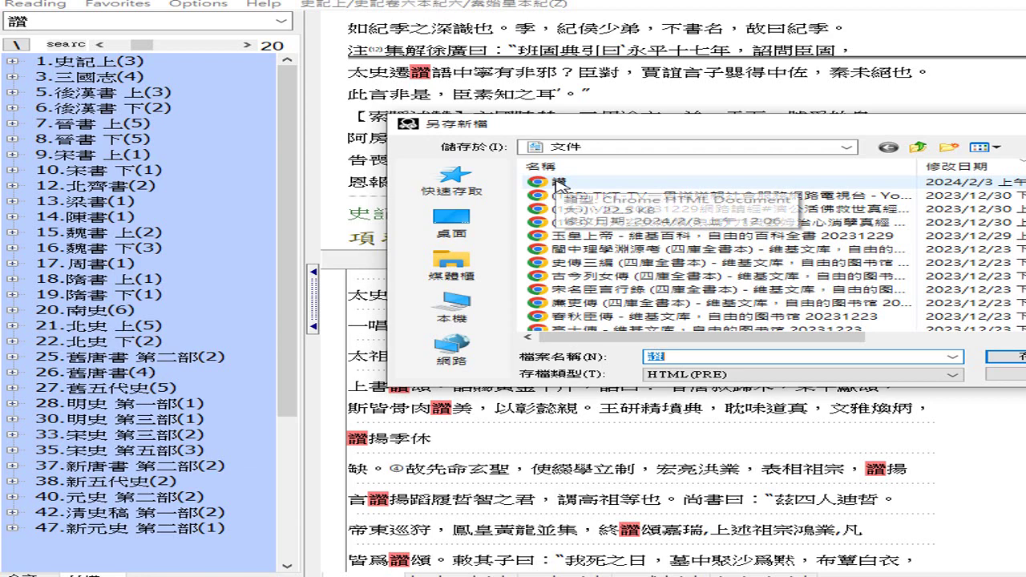
right_click(561, 183)
click(633, 392)
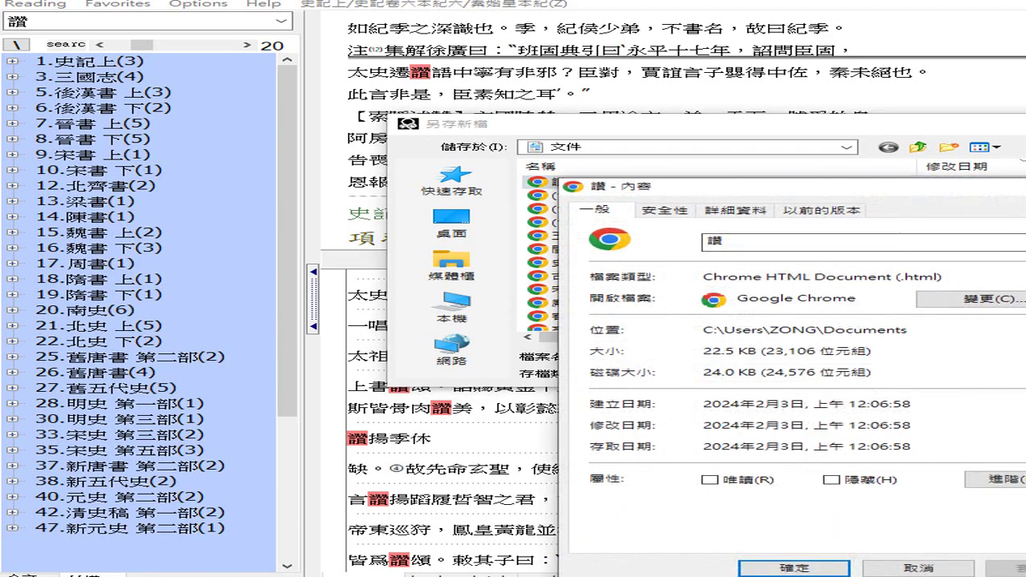
key(Escape)
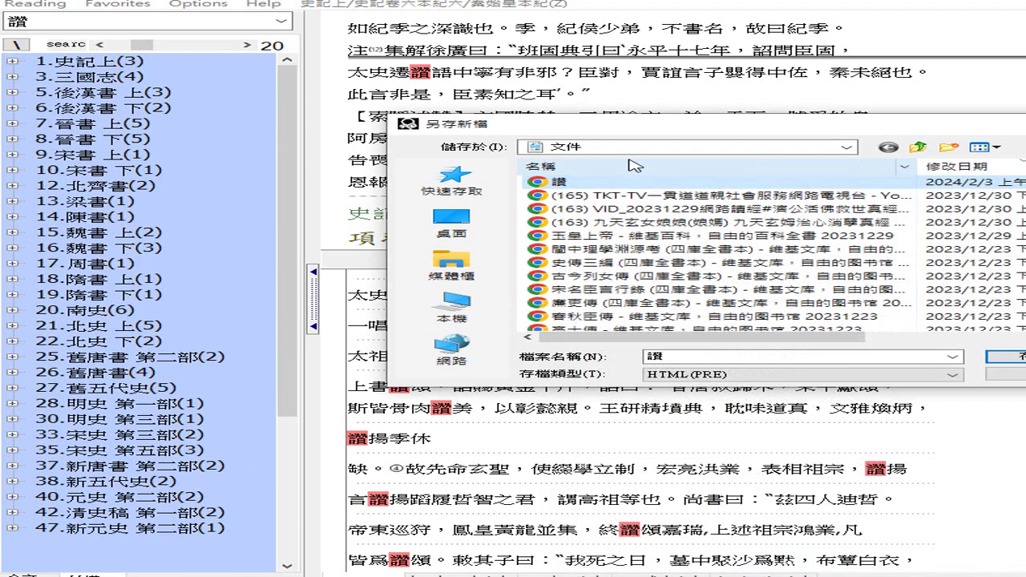
- Open the exported 讚 HTML file in Internet Explorer and postpone the Internet Explorer 11 setup
right_click(566, 185)
mouse_move(651, 239)
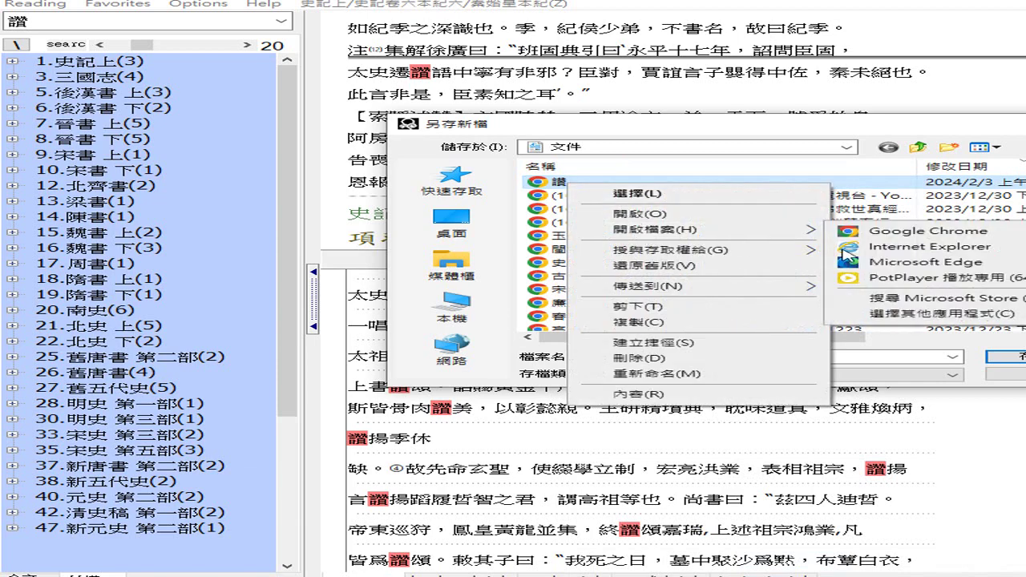
click(923, 250)
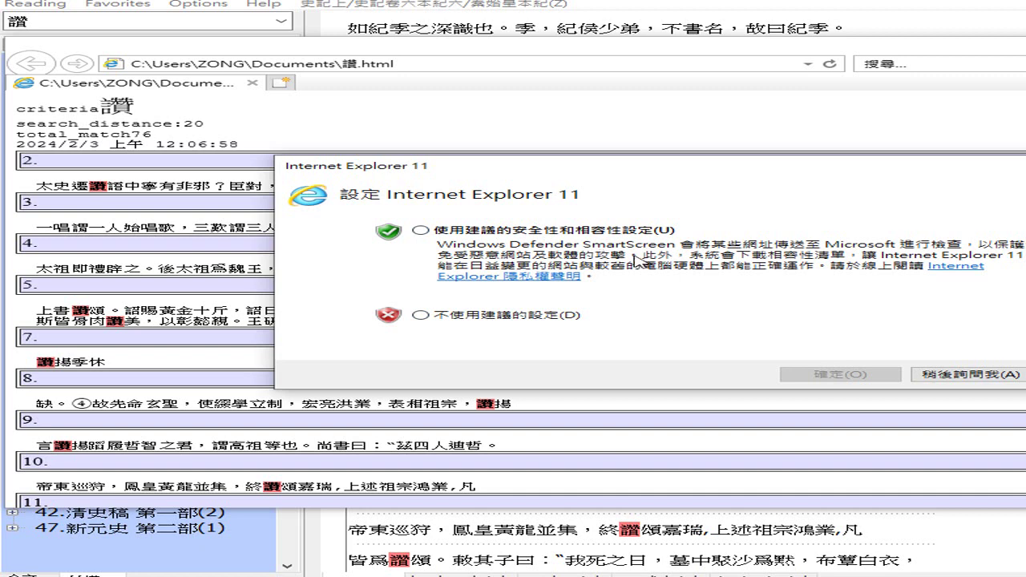
click(958, 373)
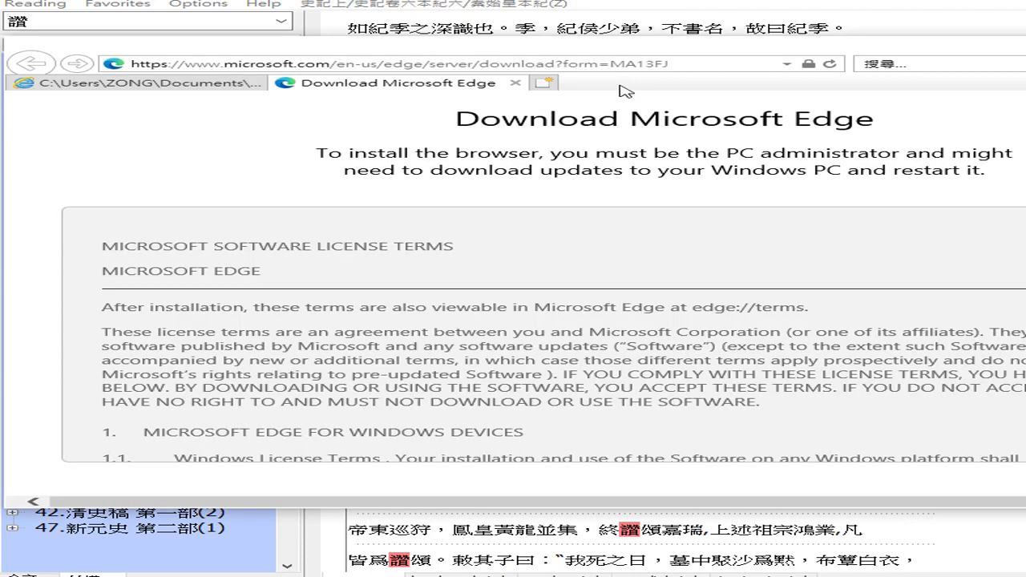
- Look through the software license terms on the Download Microsoft Edge page
scroll(677, 237, down, 5)
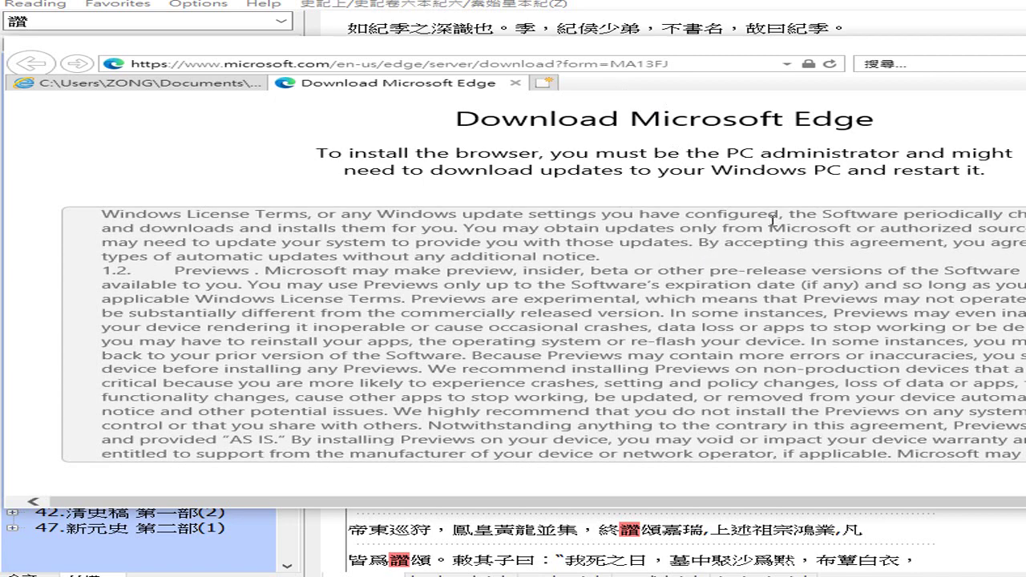
scroll(698, 264, down, 4)
scroll(910, 316, down, 3)
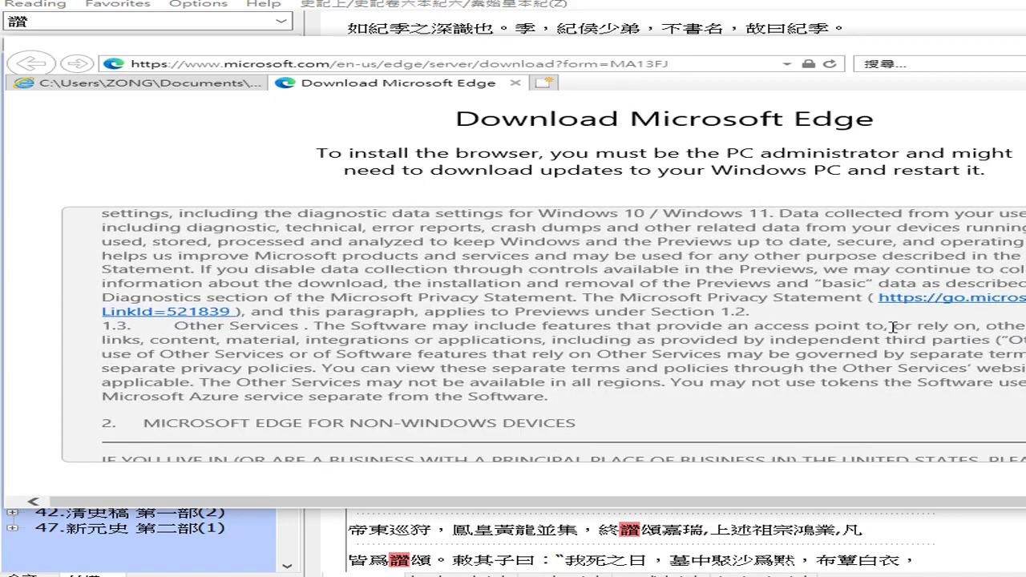
scroll(887, 321, down, 8)
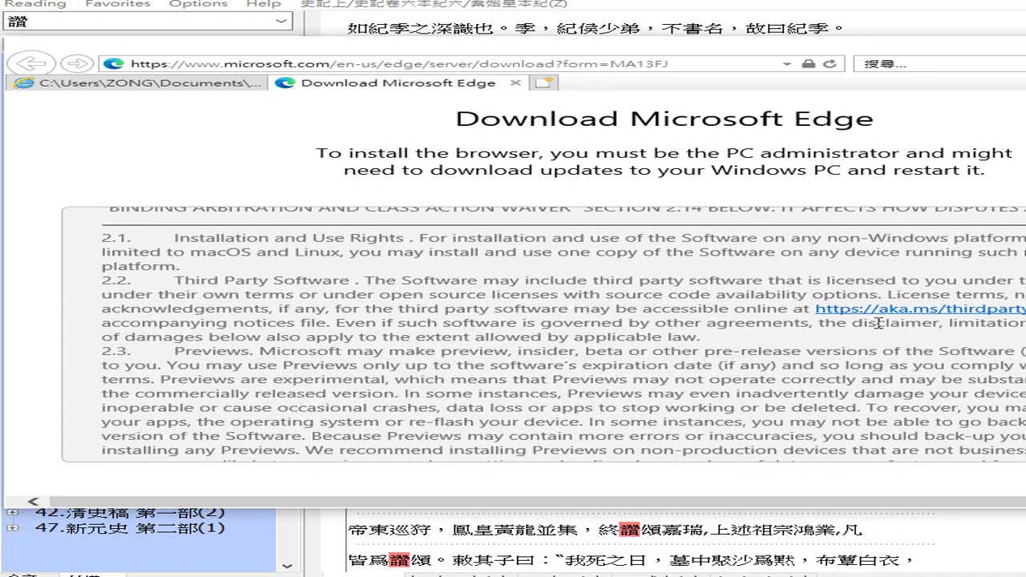
scroll(876, 326, down, 5)
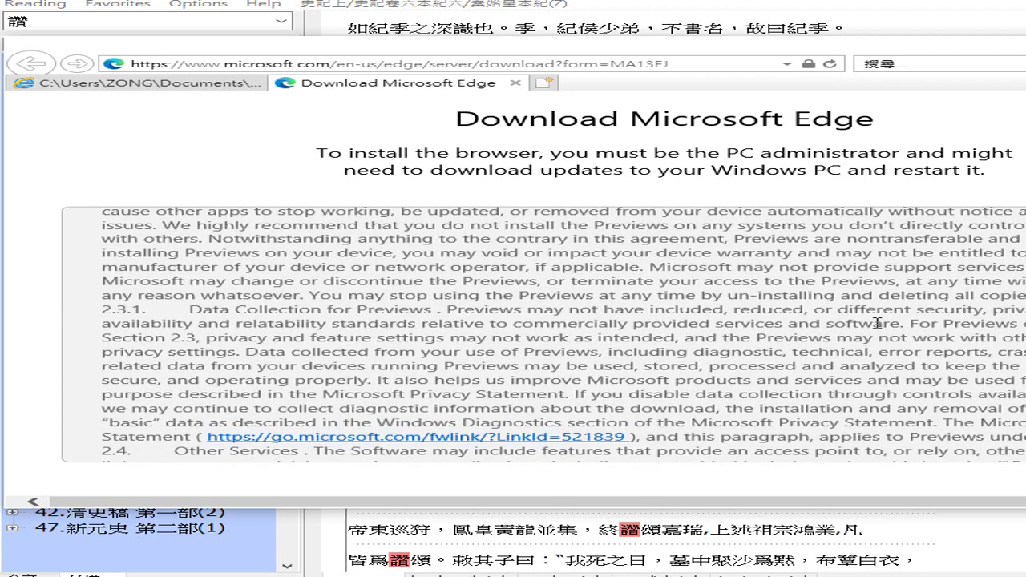
scroll(877, 323, down, 4)
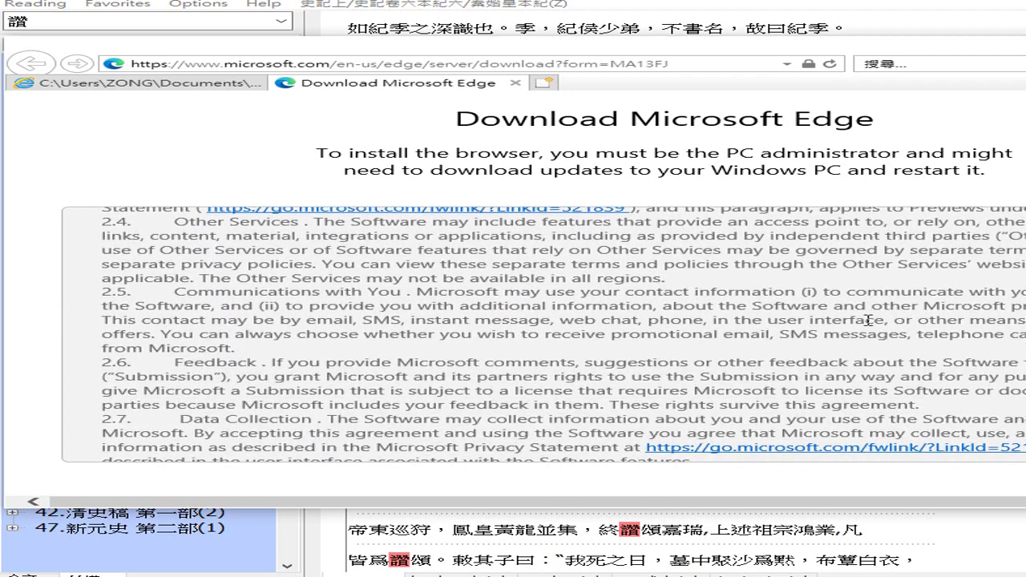
scroll(867, 316, down, 3)
scroll(862, 316, down, 6)
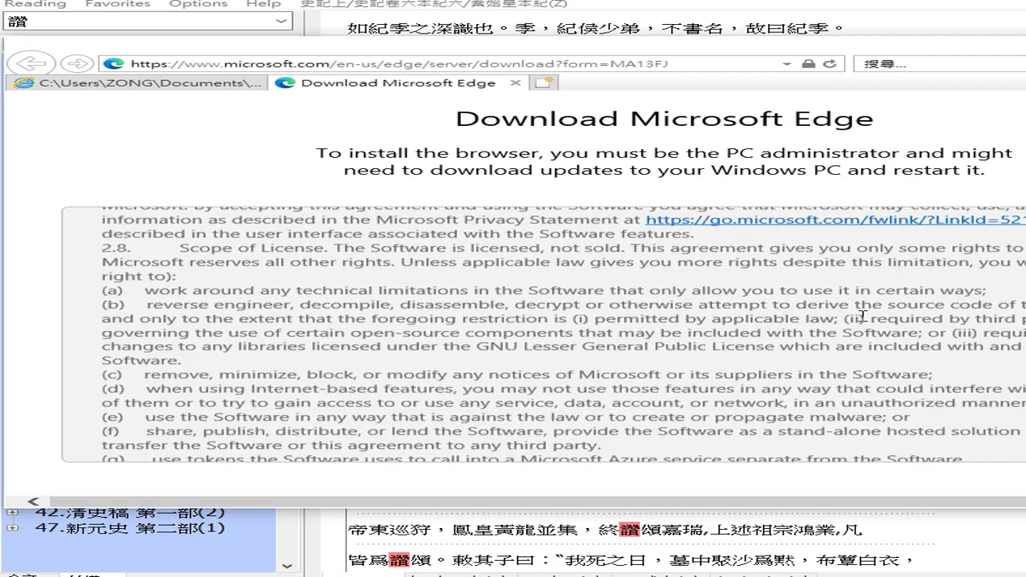
scroll(862, 312, down, 3)
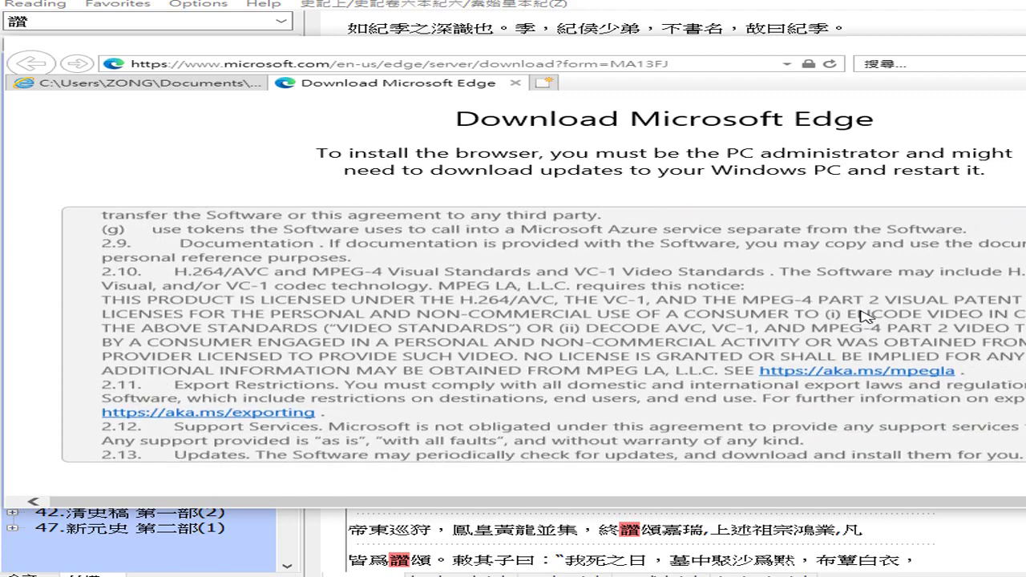
scroll(863, 316, down, 4)
scroll(862, 317, down, 3)
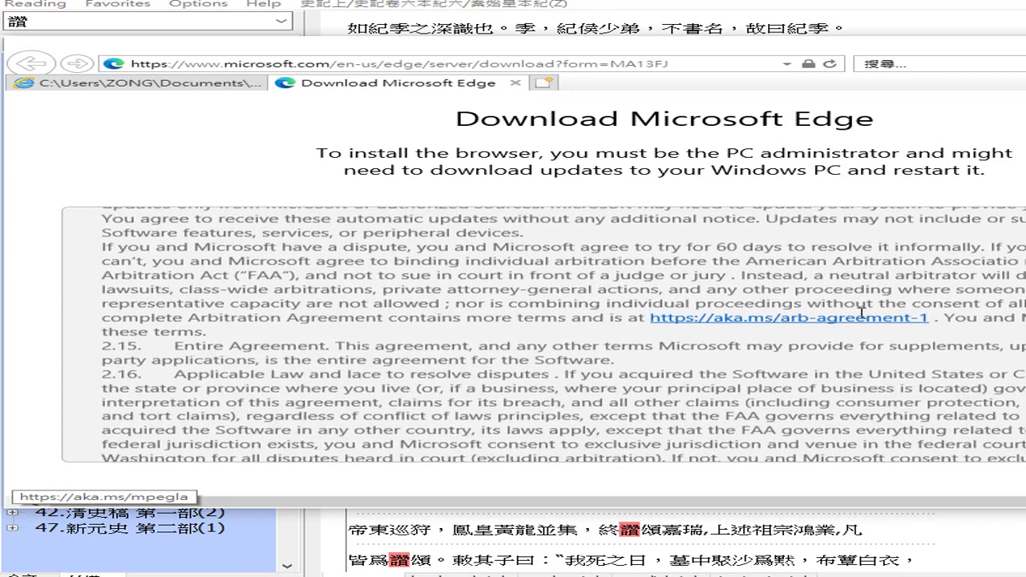
scroll(861, 314, down, 3)
scroll(862, 313, down, 6)
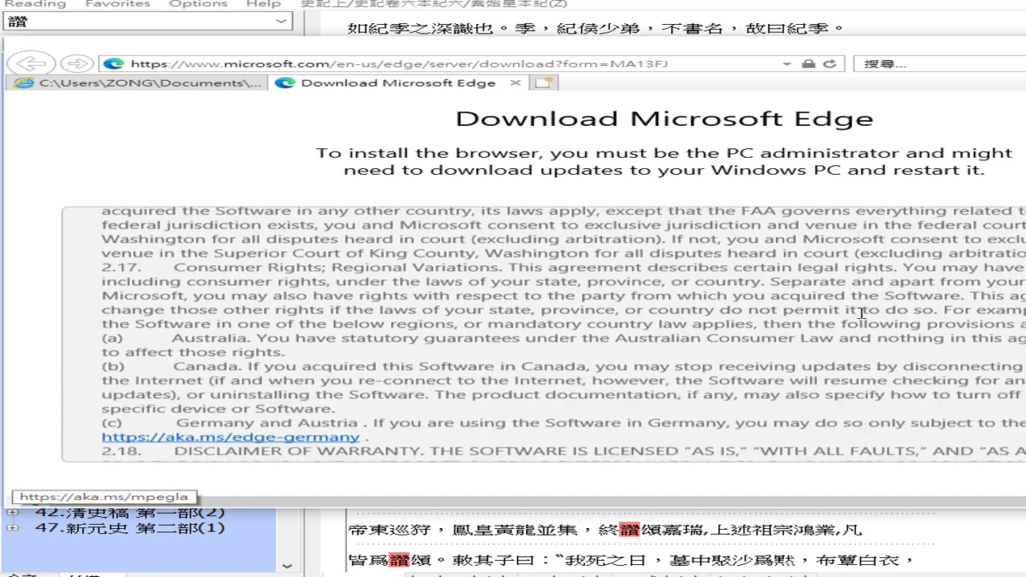
scroll(861, 314, down, 8)
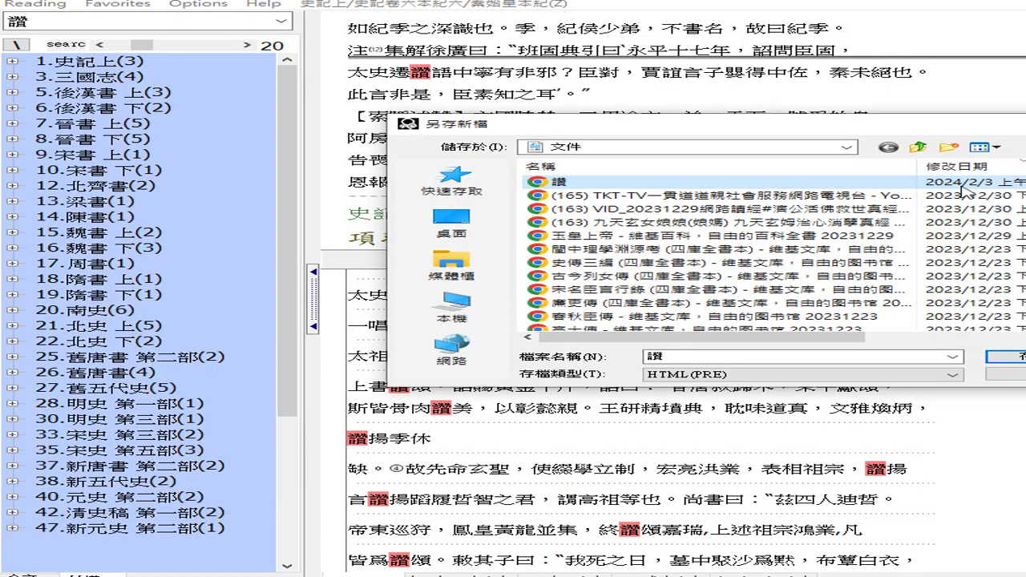
- Open the exported 讚 HTML file in Microsoft Edge, moving and enlarging its window to show the full excerpt lines
right_click(630, 186)
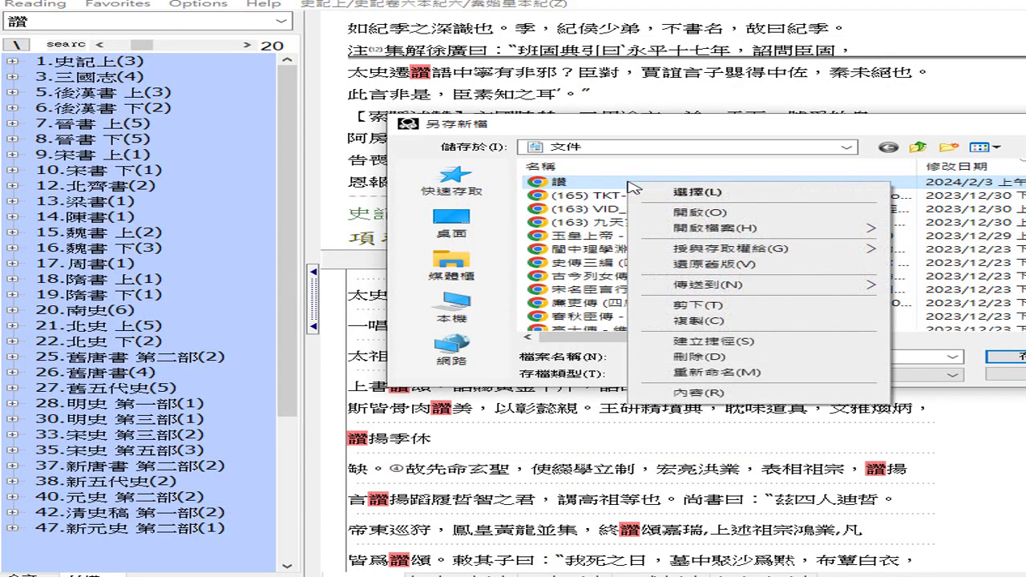
mouse_move(729, 234)
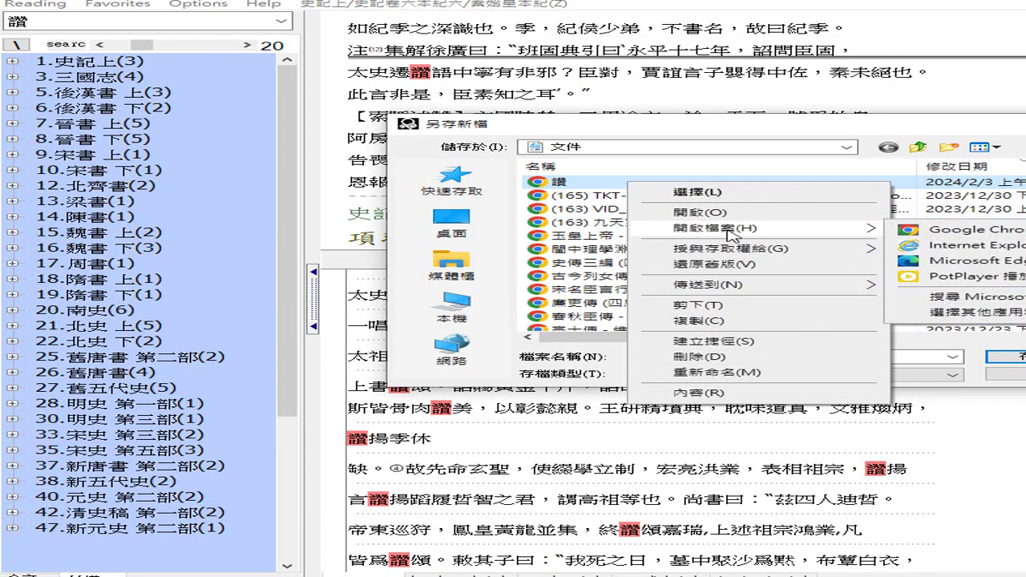
click(972, 263)
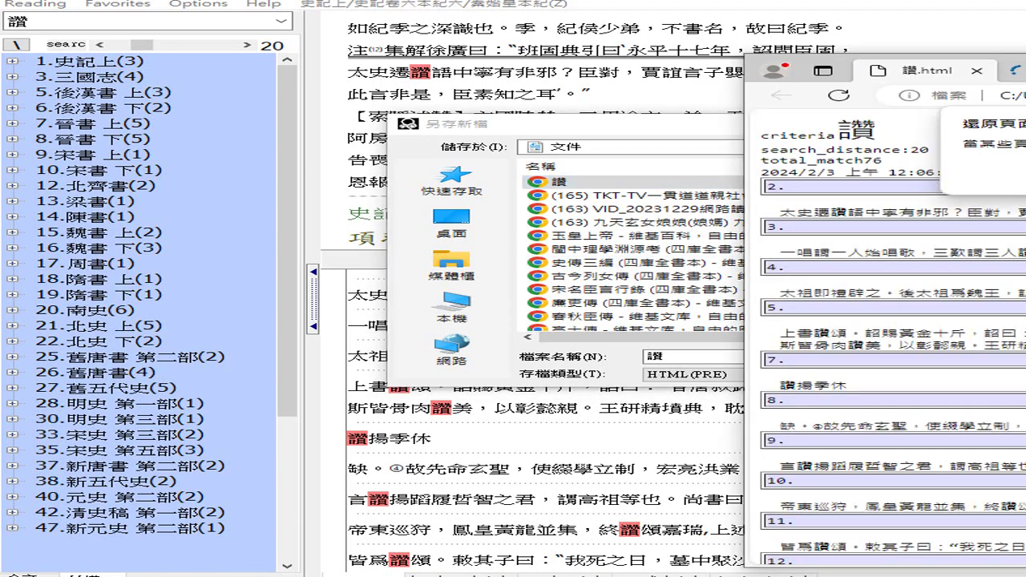
drag(1025, 71, 781, 26)
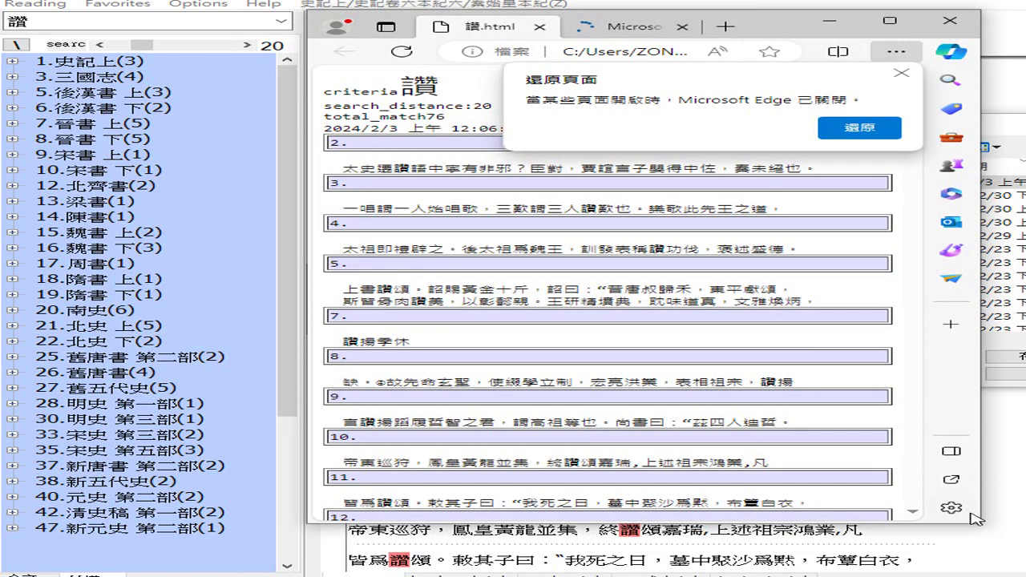
drag(978, 523, 1024, 576)
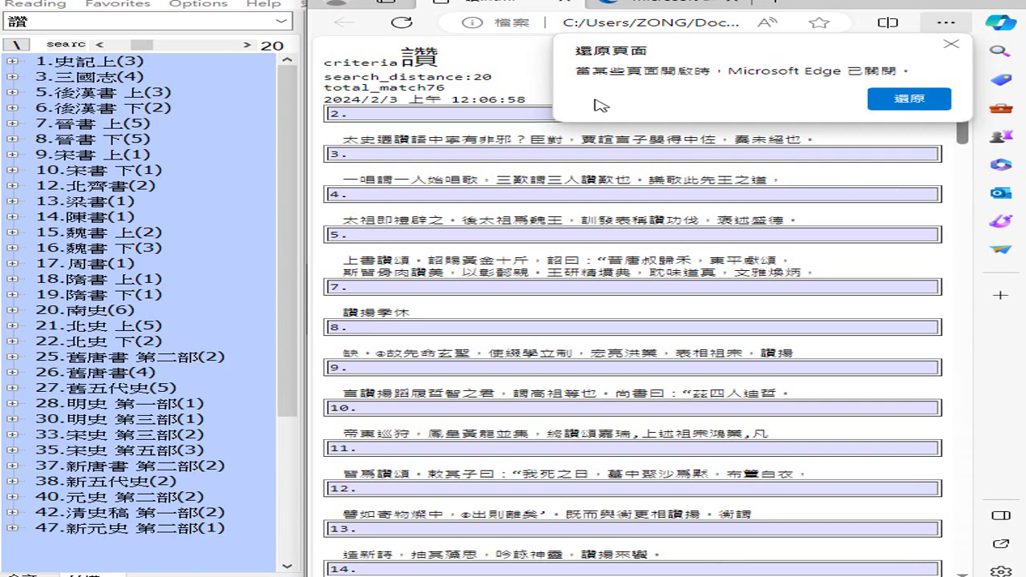
- Read through the exported 讚 excerpts to the end of the page and dismiss the restore-pages prompt
scroll(575, 220, down, 5)
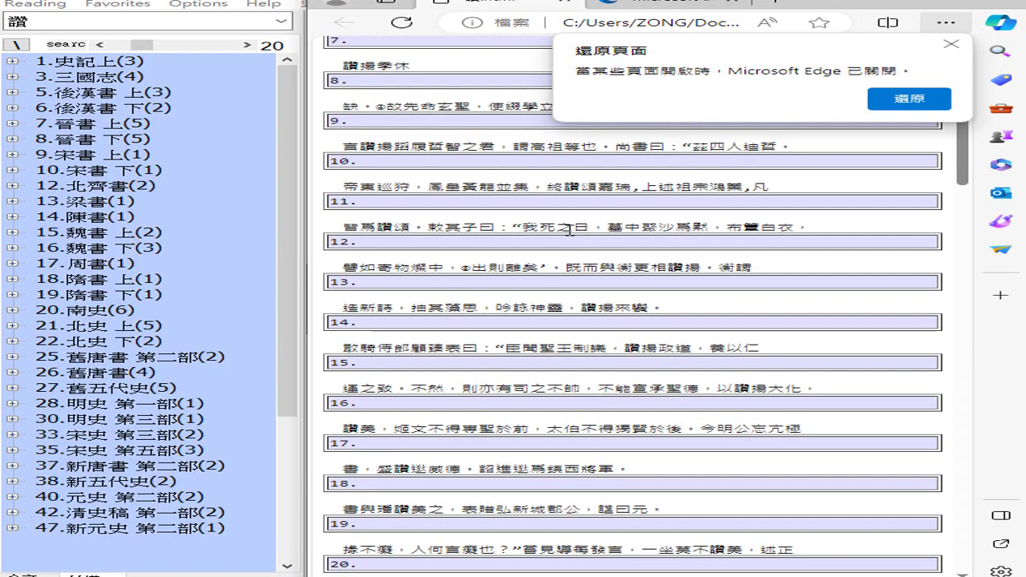
scroll(563, 231, down, 8)
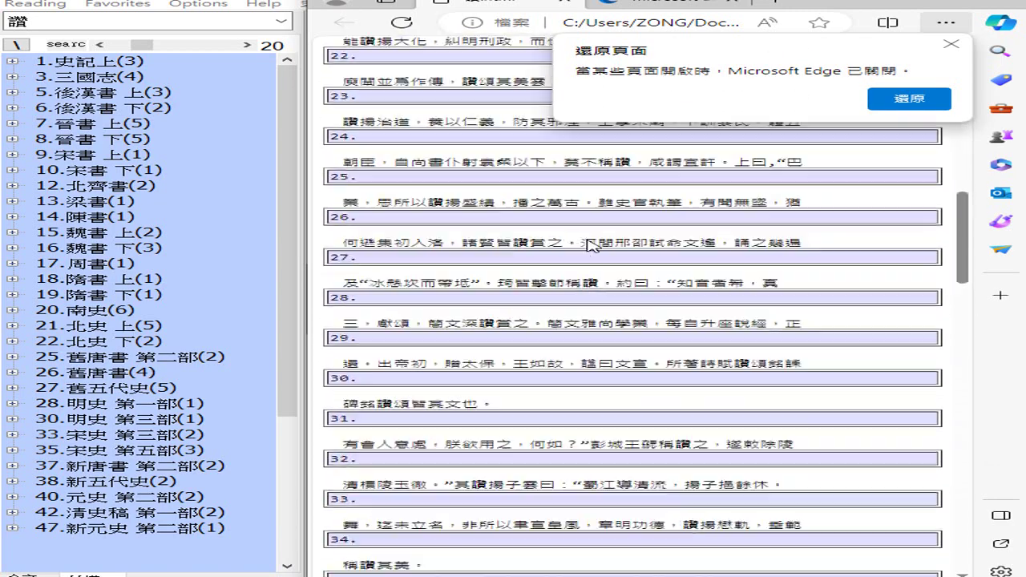
scroll(575, 210, down, 15)
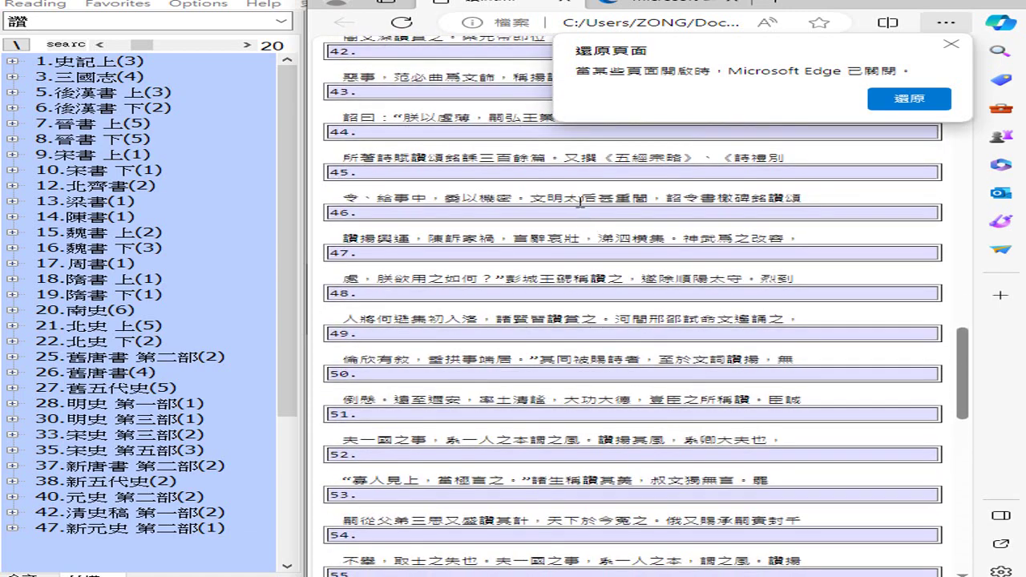
scroll(622, 259, down, 10)
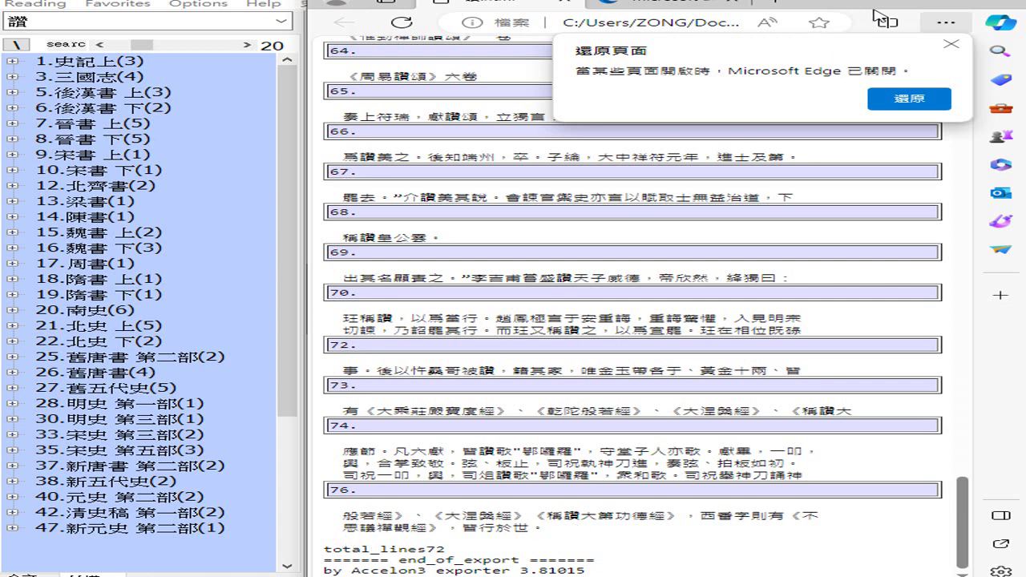
click(950, 44)
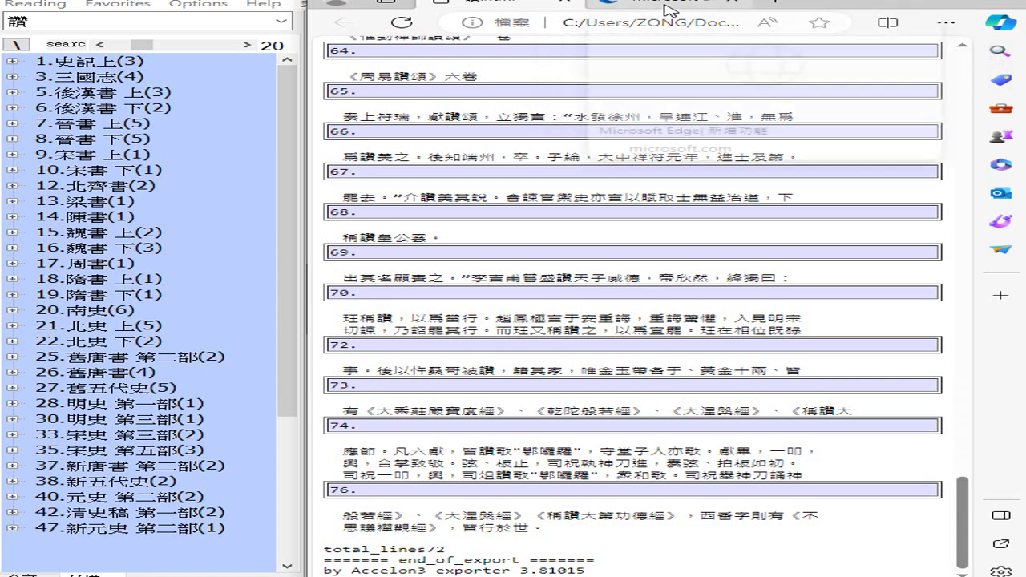
- Return to the search criteria header of the exported 讚 page and clear the browser and save dialog off the search results
drag(968, 535, 944, 128)
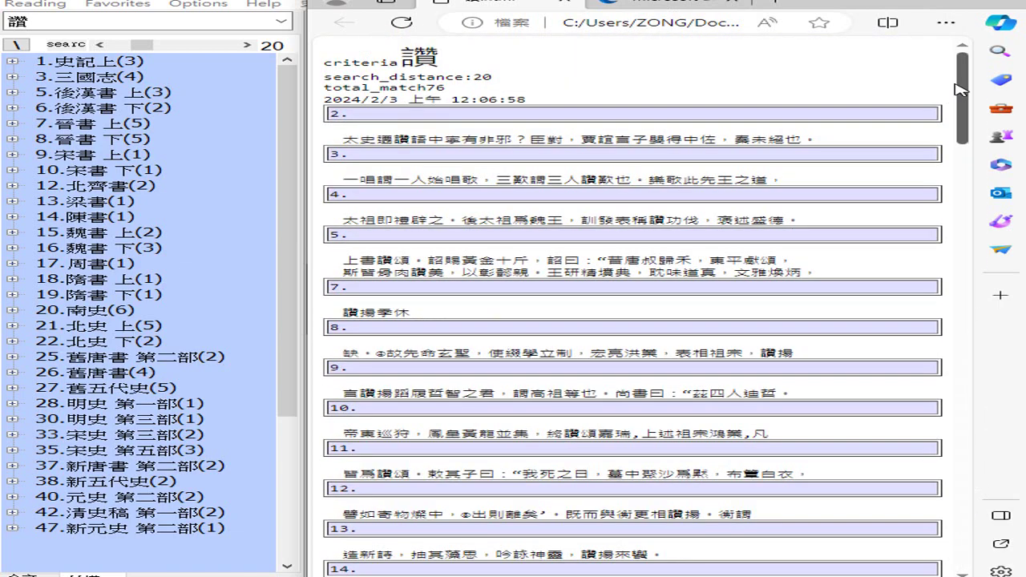
drag(845, 72, 976, 107)
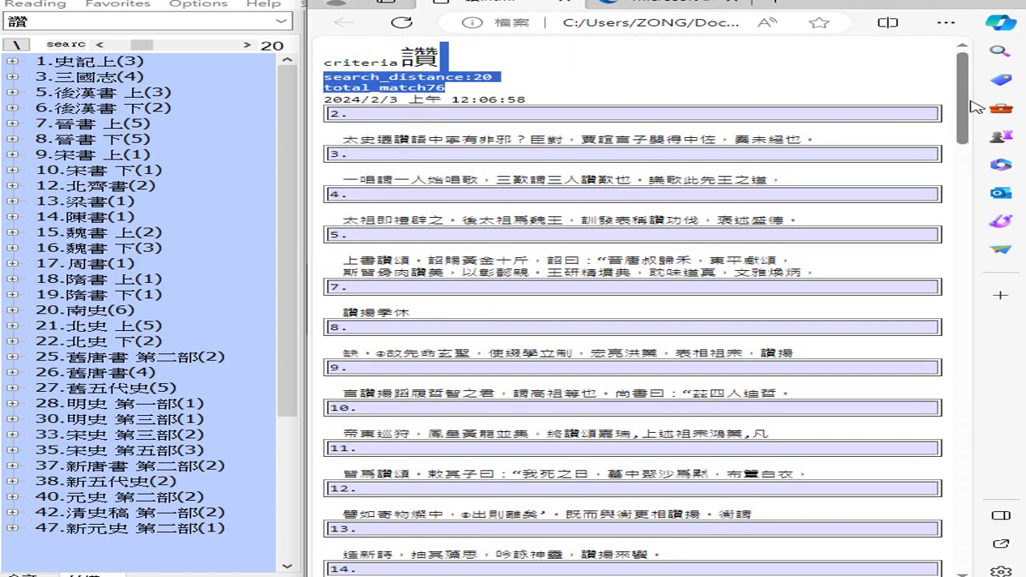
drag(837, 5, 1025, 56)
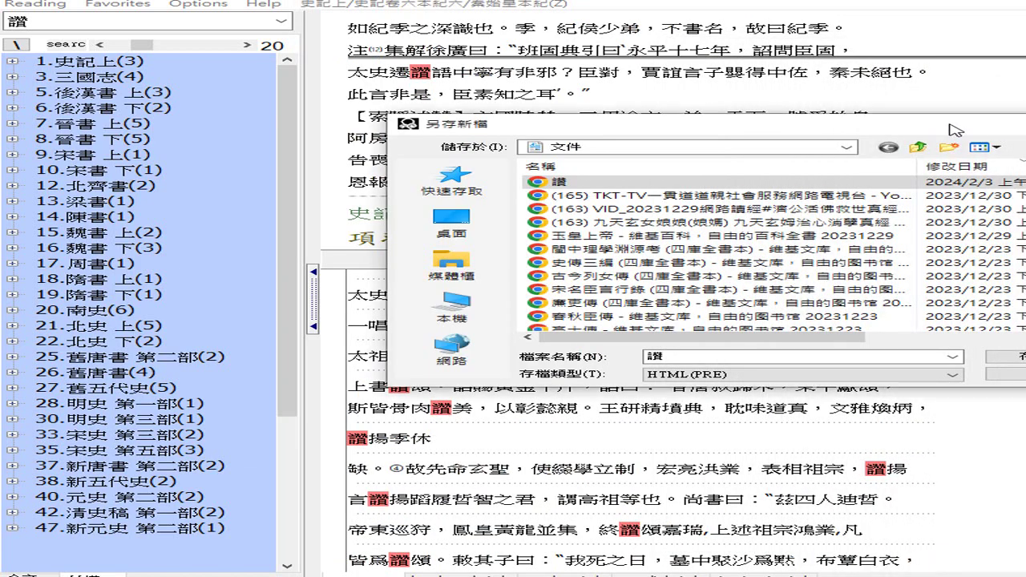
click(976, 132)
key(Return)
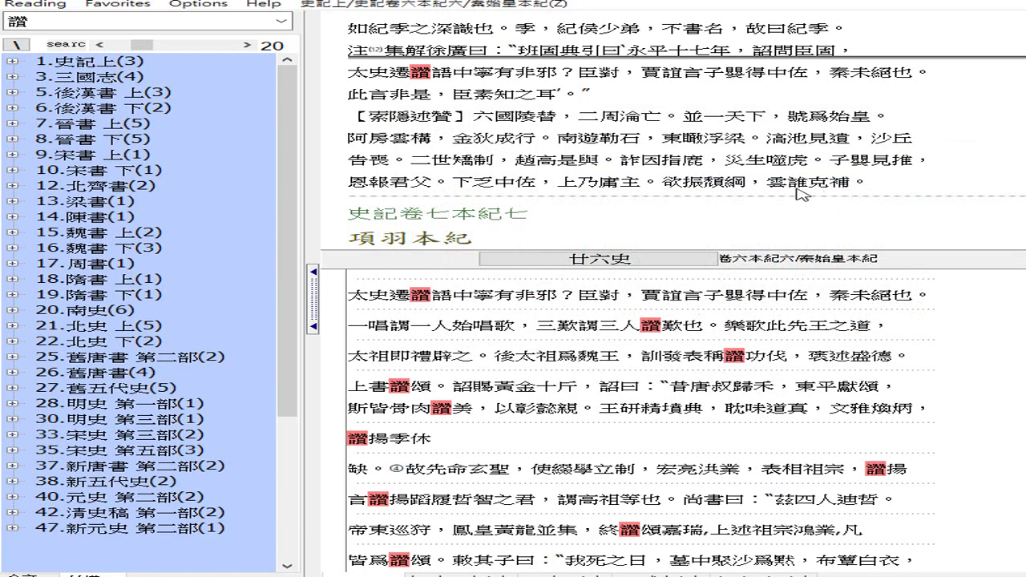
- Look through the 讚 search results in 廿六史 down to the last matches, keeping the browser window out of the way
scroll(633, 361, down, 2)
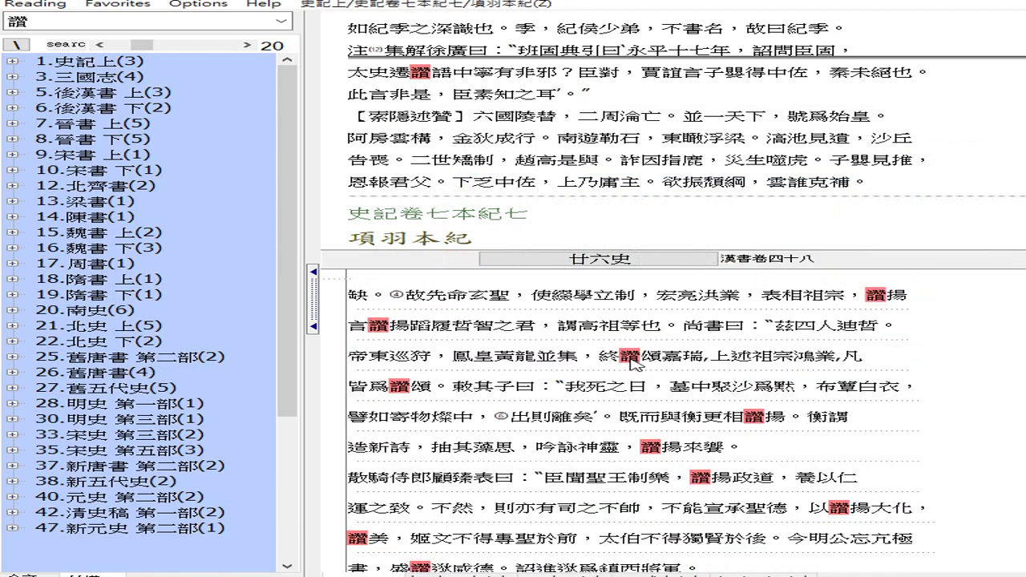
scroll(633, 360, up, 2)
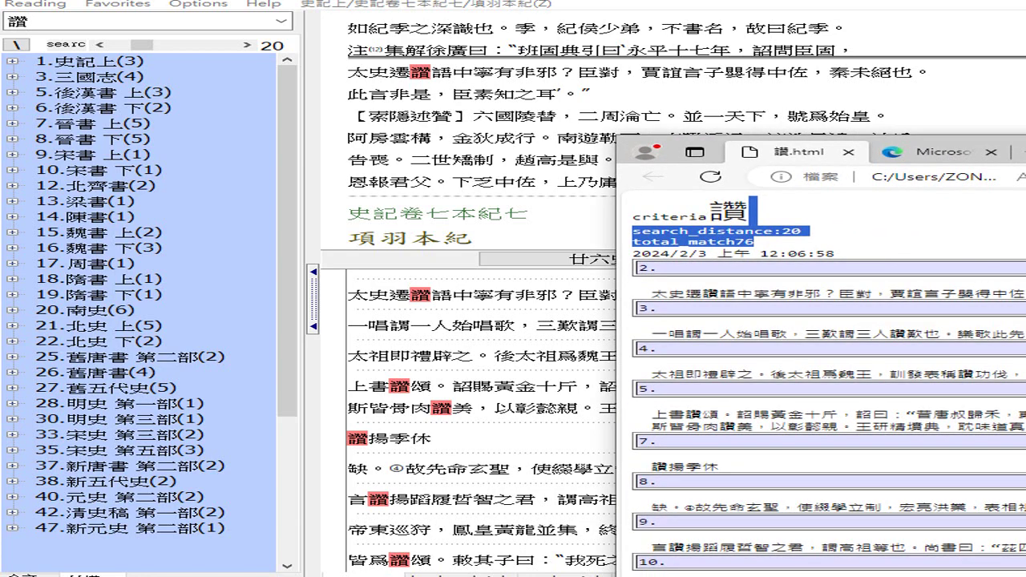
drag(1025, 151, 1025, 128)
scroll(981, 323, down, 8)
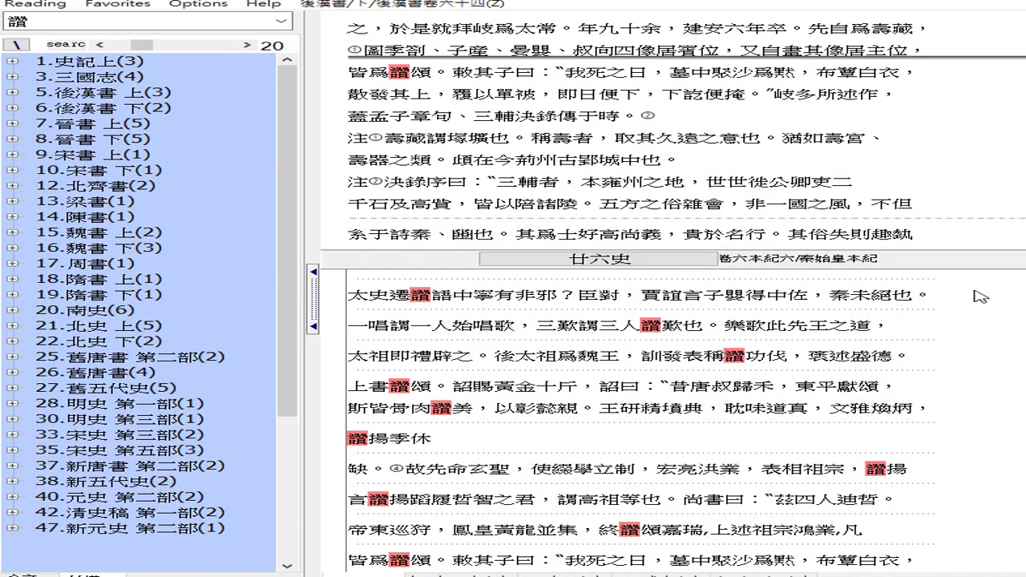
scroll(976, 390, down, 8)
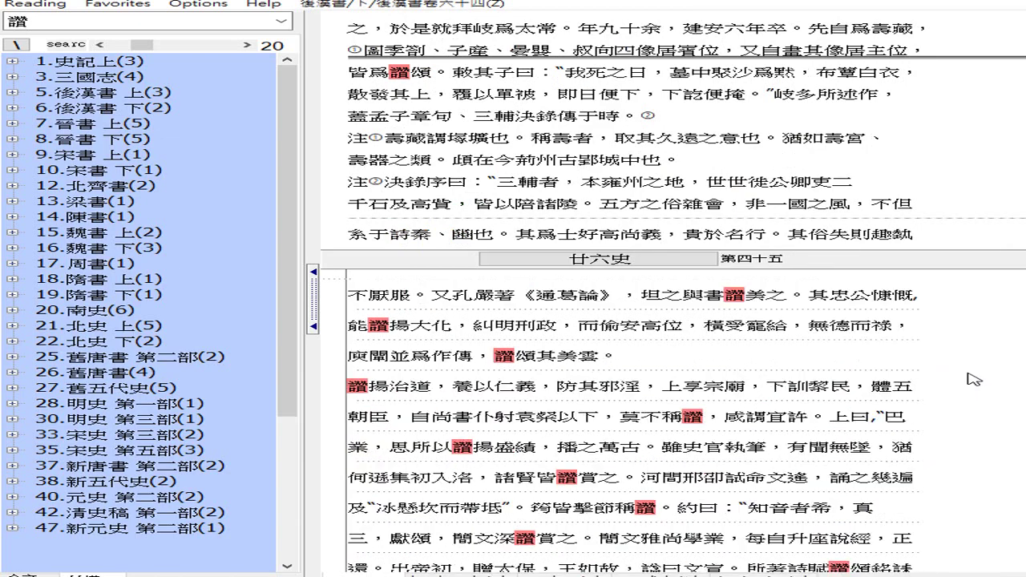
scroll(972, 377, down, 8)
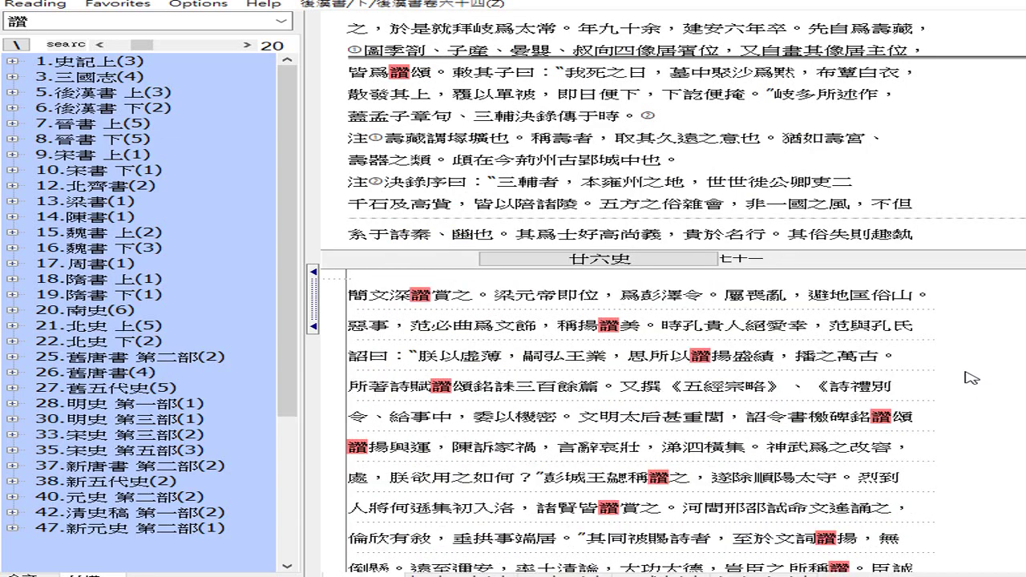
scroll(971, 377, down, 10)
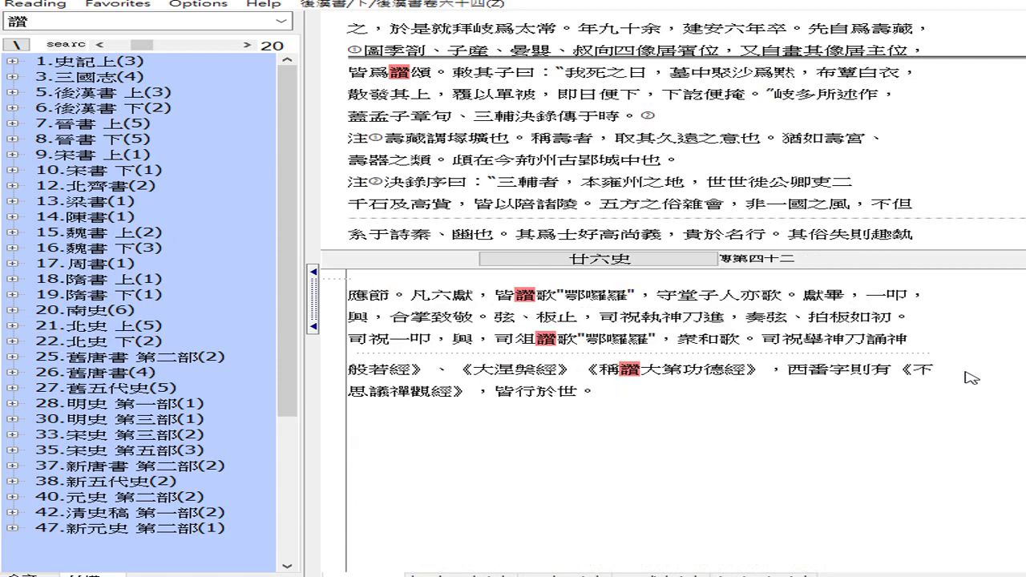
scroll(972, 377, up, 3)
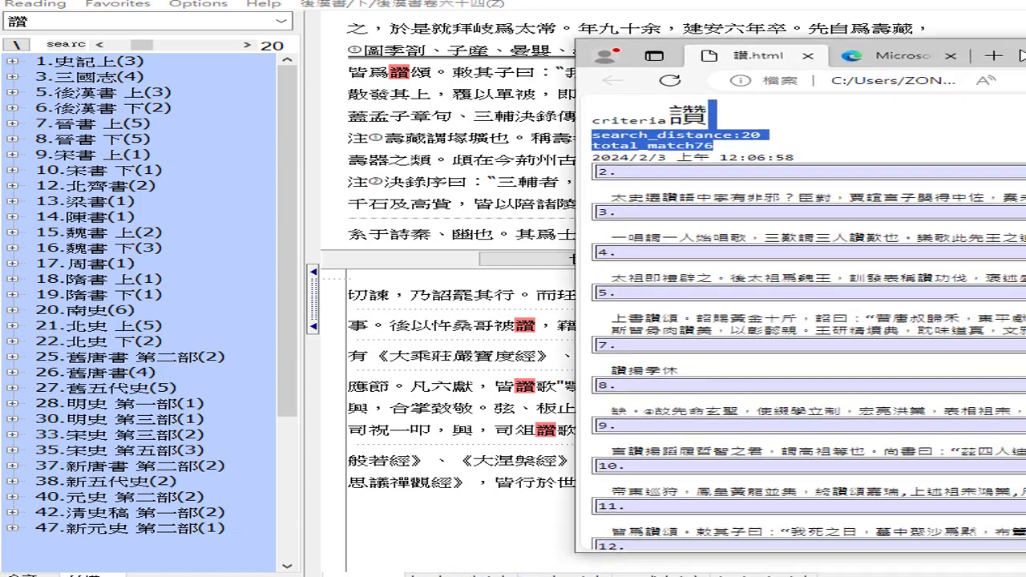
- Read through the numbered excerpts in 讚.html down to the end-of-export line
scroll(772, 339, down, 5)
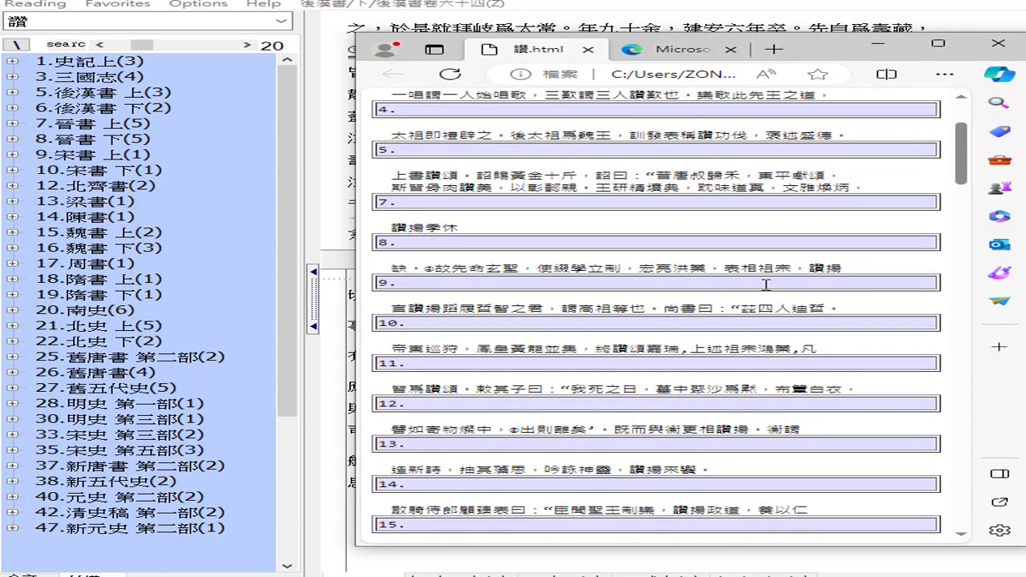
scroll(772, 339, down, 8)
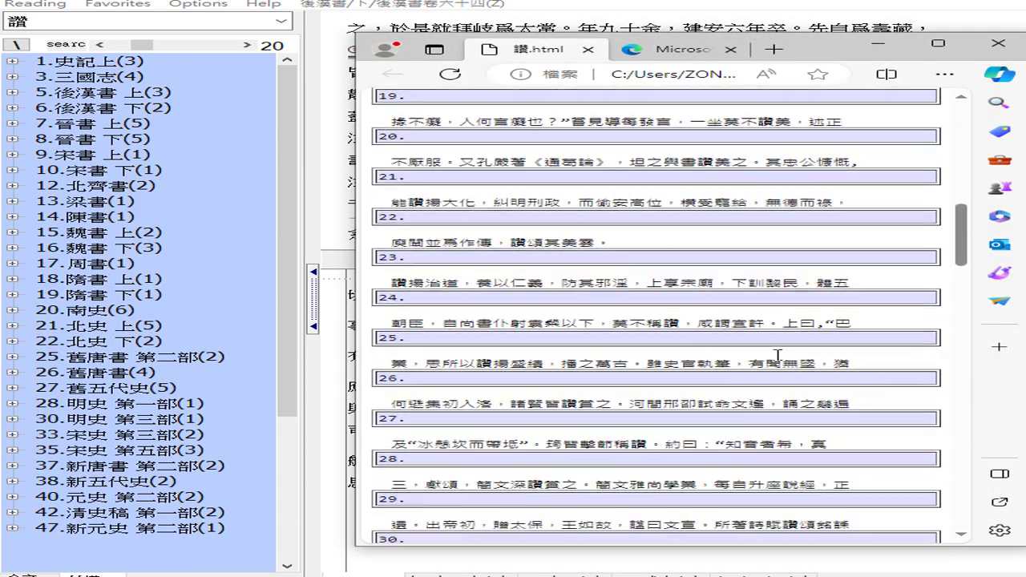
scroll(778, 360, down, 5)
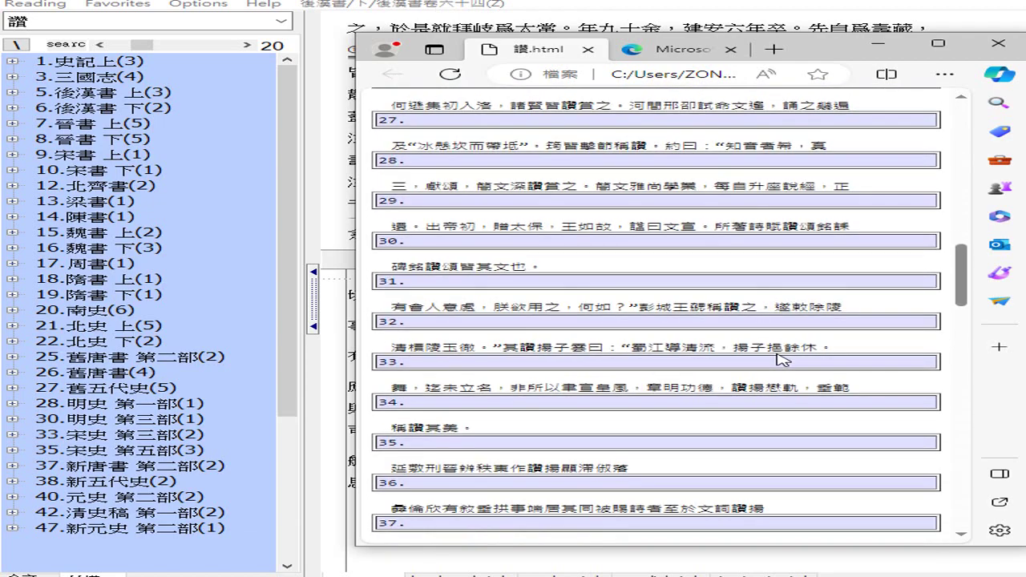
scroll(784, 359, down, 6)
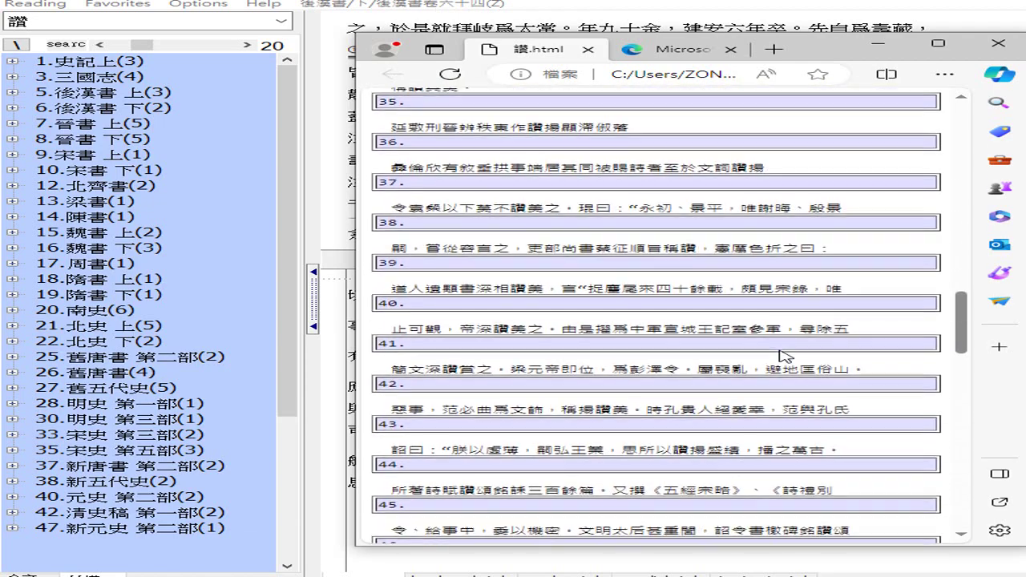
scroll(789, 339, down, 3)
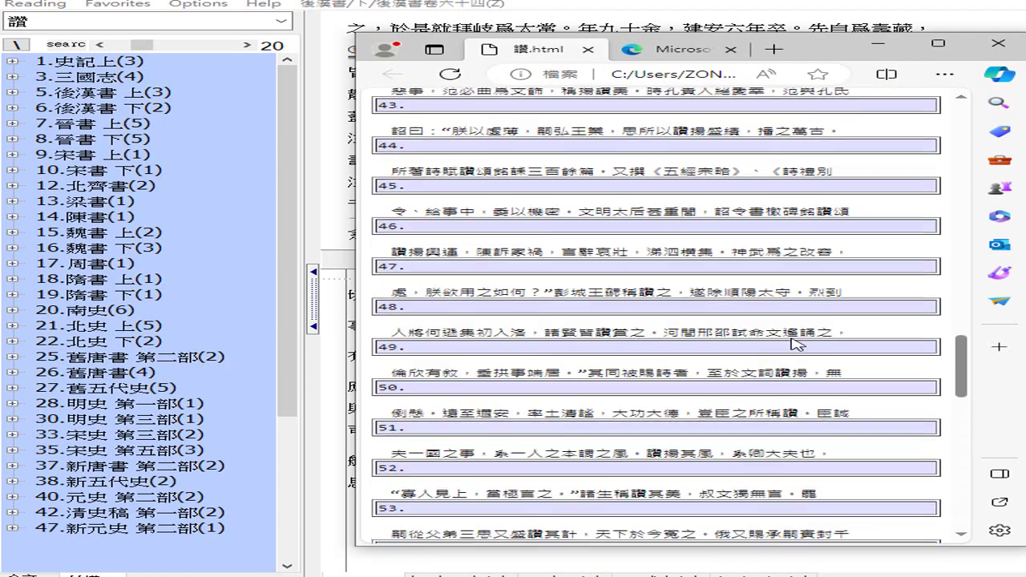
scroll(799, 337, down, 3)
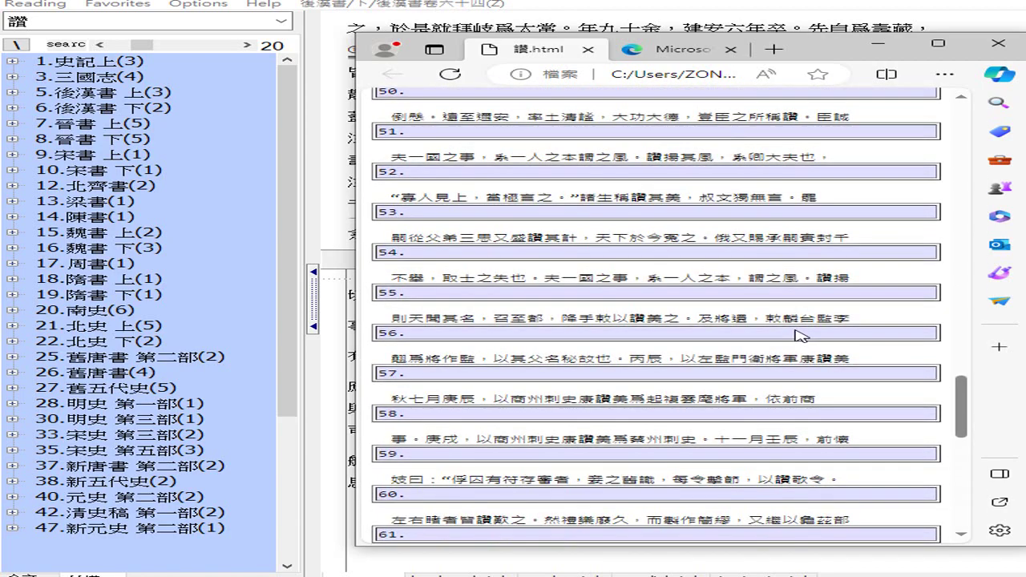
scroll(799, 335, down, 3)
scroll(799, 328, down, 6)
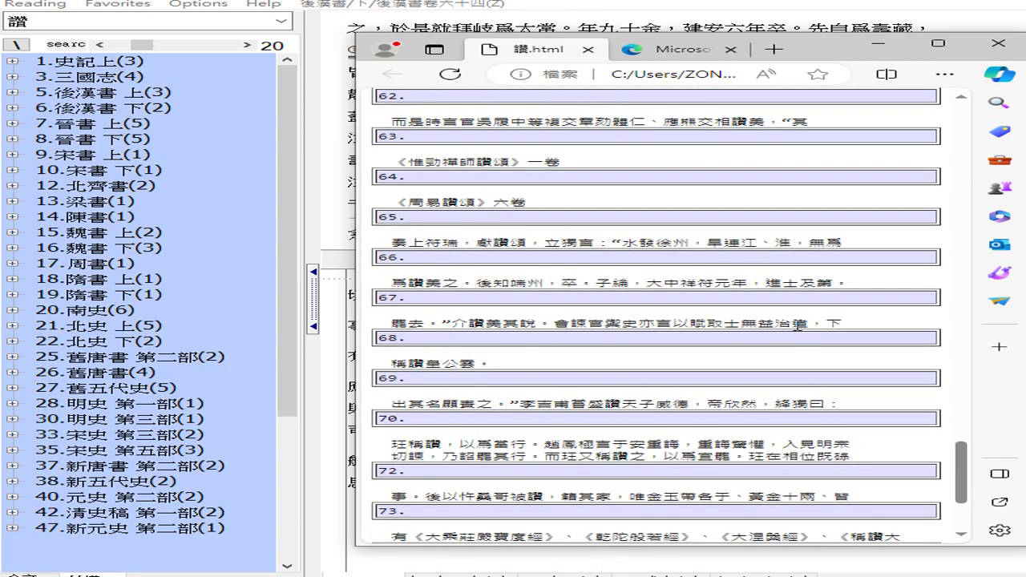
scroll(794, 325, down, 2)
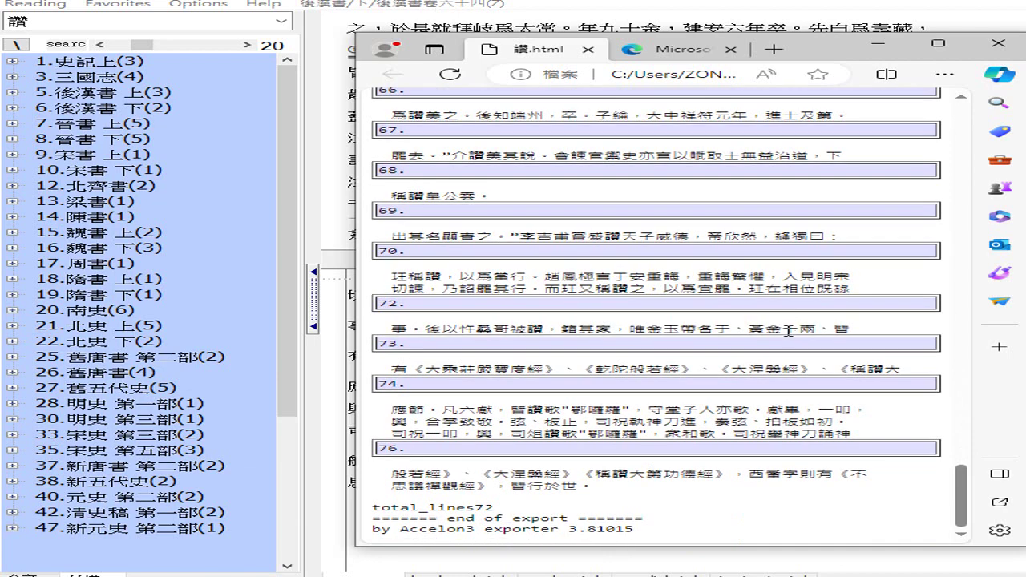
- Compare the end of the exported list with the last 讚 matches in 廿六史 and view the 新五代史 passage containing 玨稱讚
drag(840, 56, 1025, 61)
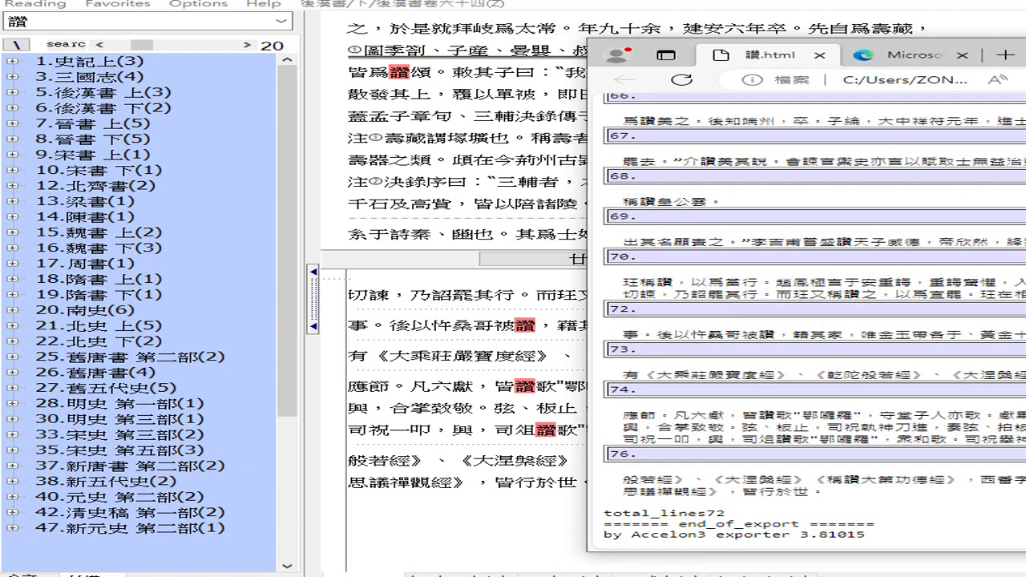
drag(1025, 62, 1025, 65)
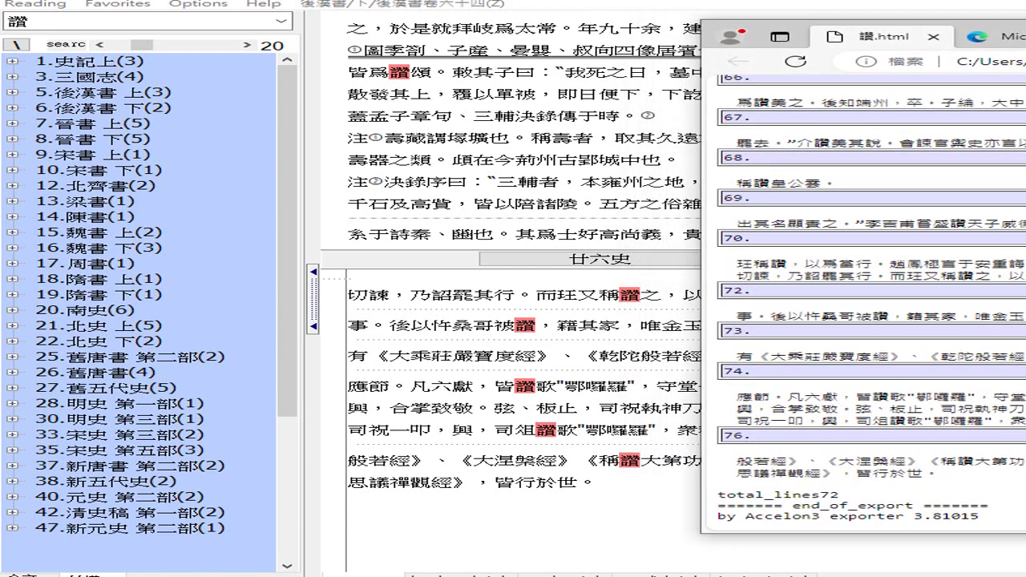
key(alt+Tab)
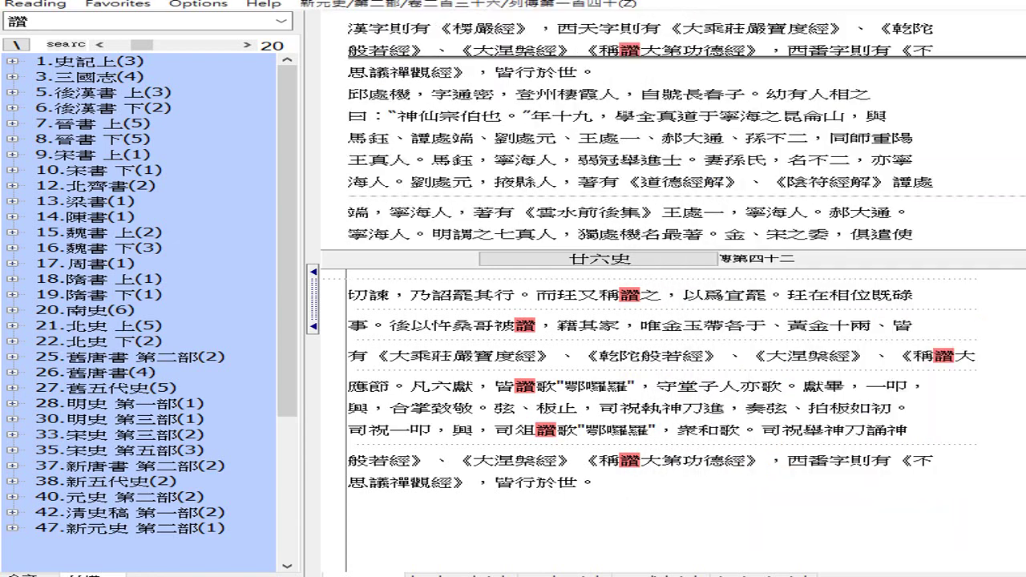
scroll(685, 425, up, 2)
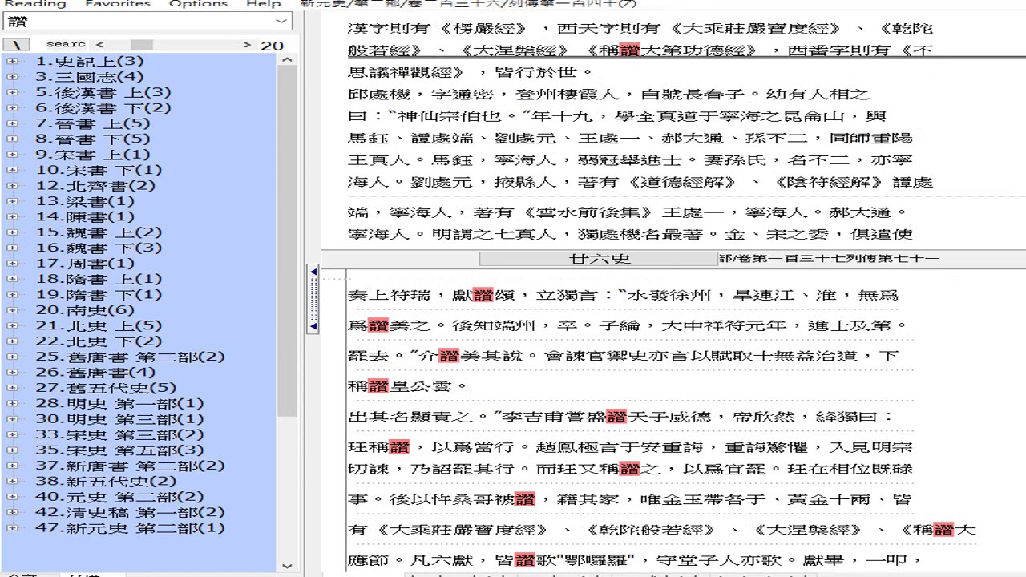
scroll(686, 424, up, 1)
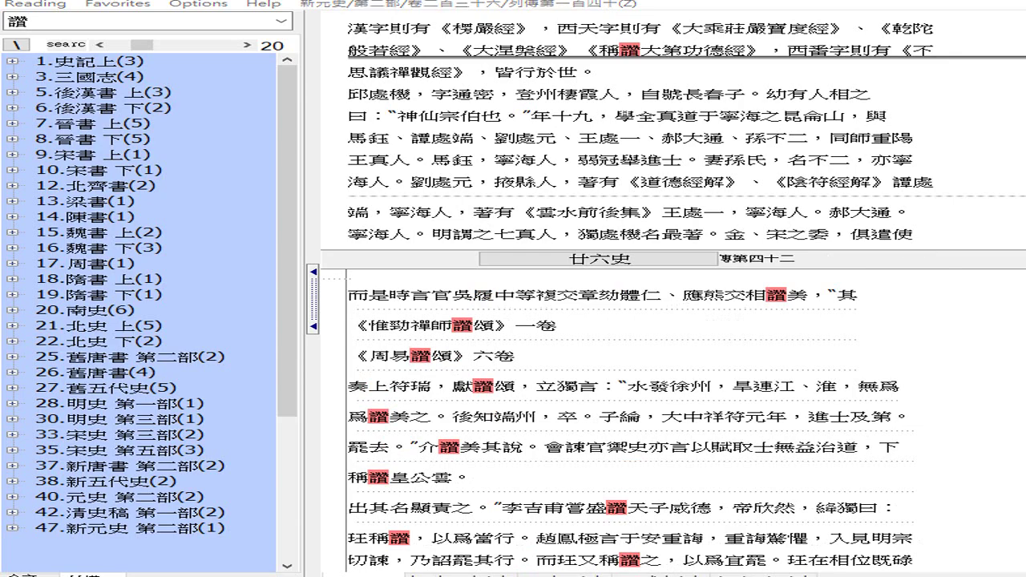
key(alt+Tab)
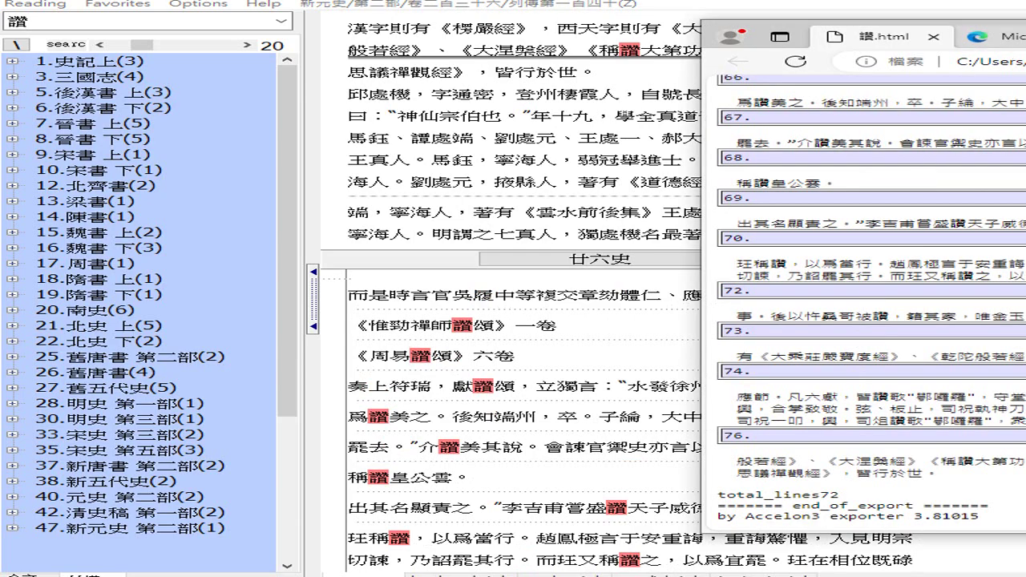
drag(1014, 36, 940, 353)
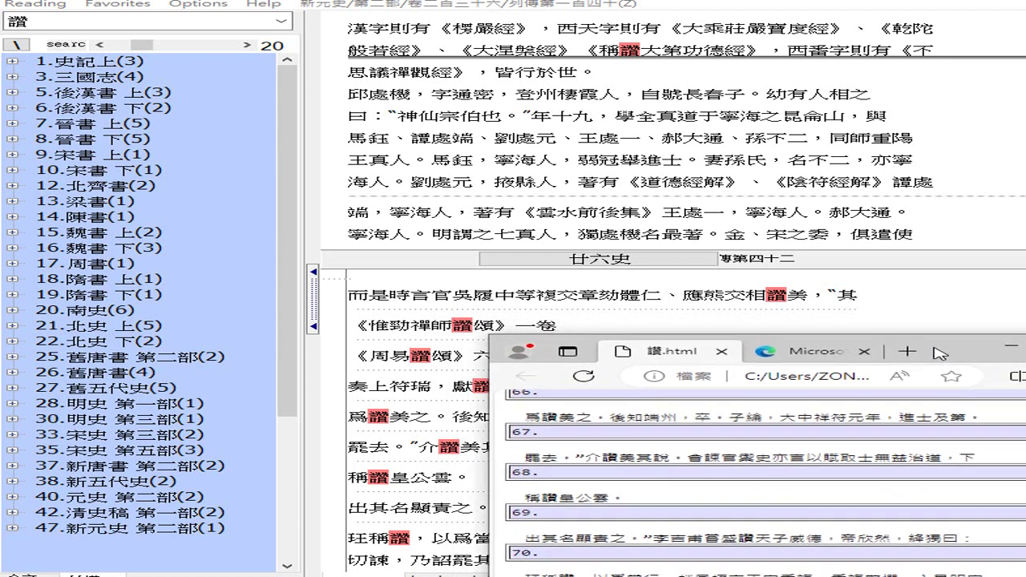
click(984, 298)
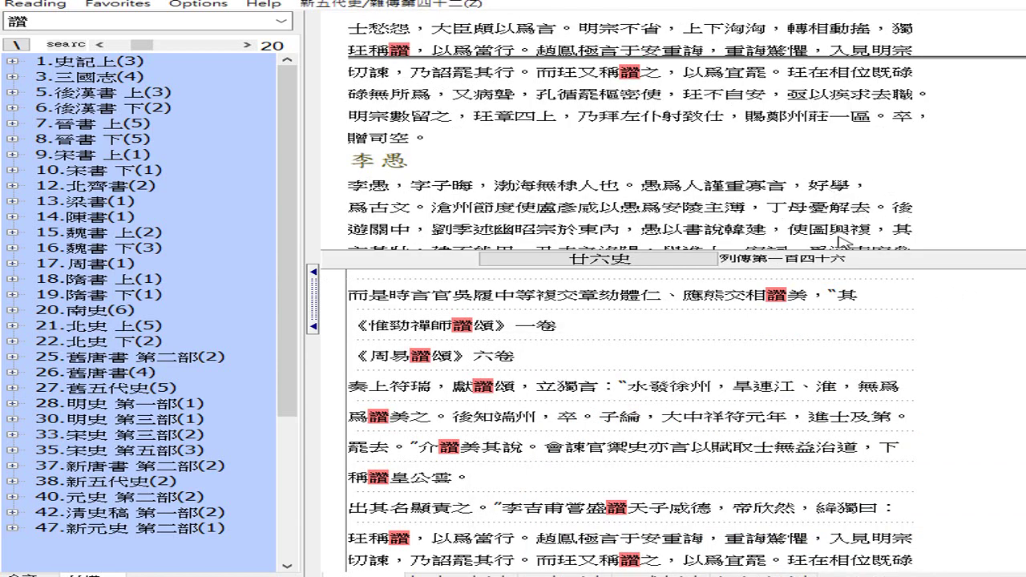
- Search the 廿六史 texts for 讚曰
click(192, 27)
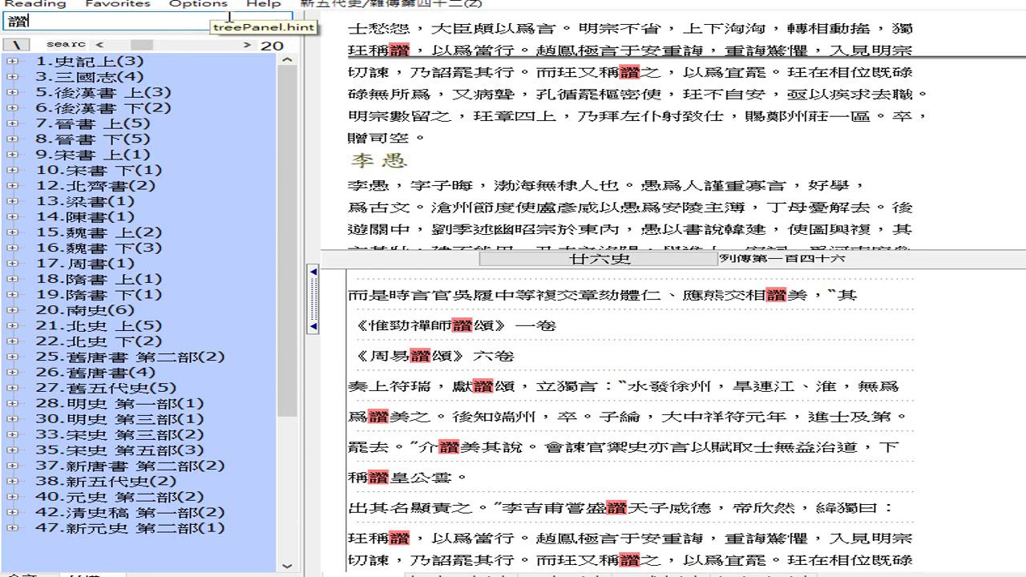
text(紂)
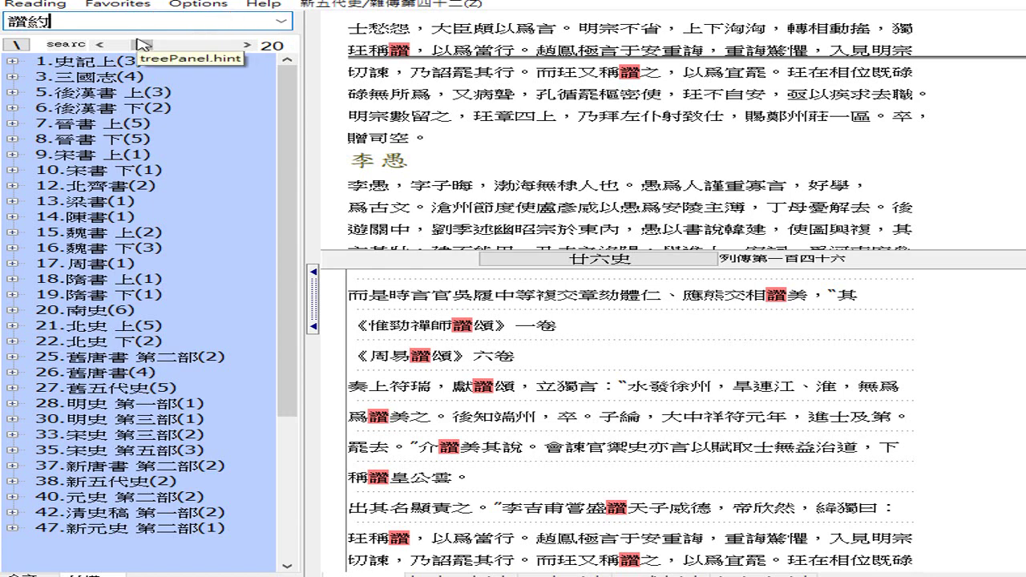
key(Down)
click(125, 69)
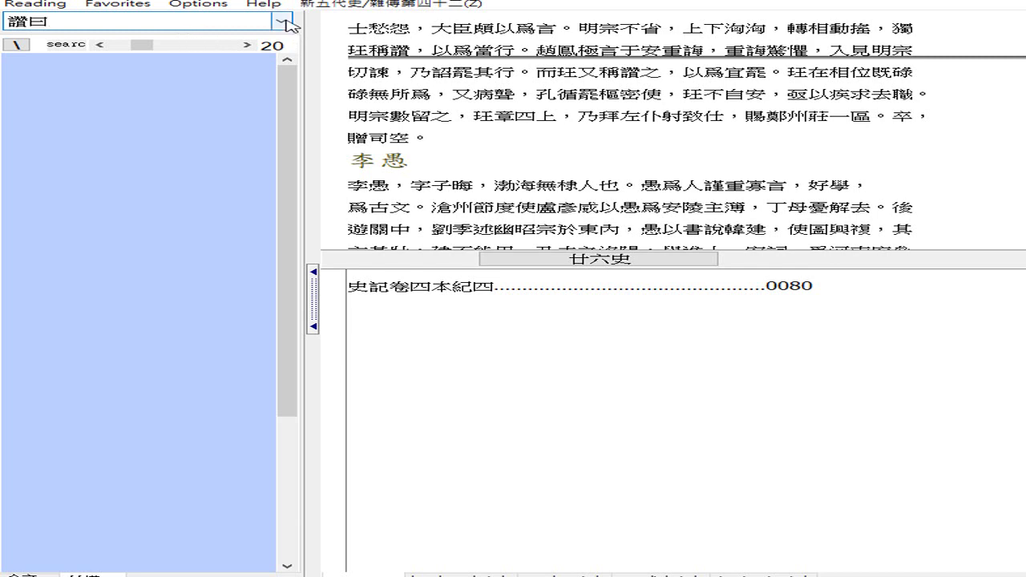
key(Return)
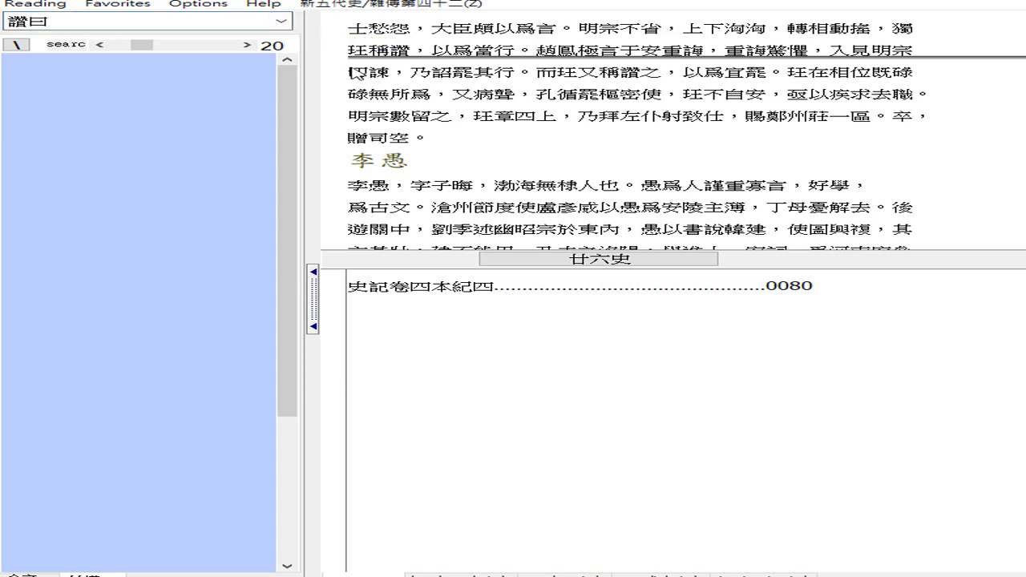
- Remove 曰 from the search term so that 廿六史 is searched for 讚 alone
click(132, 25)
mouse_move(69, 24)
mouse_down()
mouse_move(21, 22)
mouse_move(50, 19)
mouse_up()
click(30, 21)
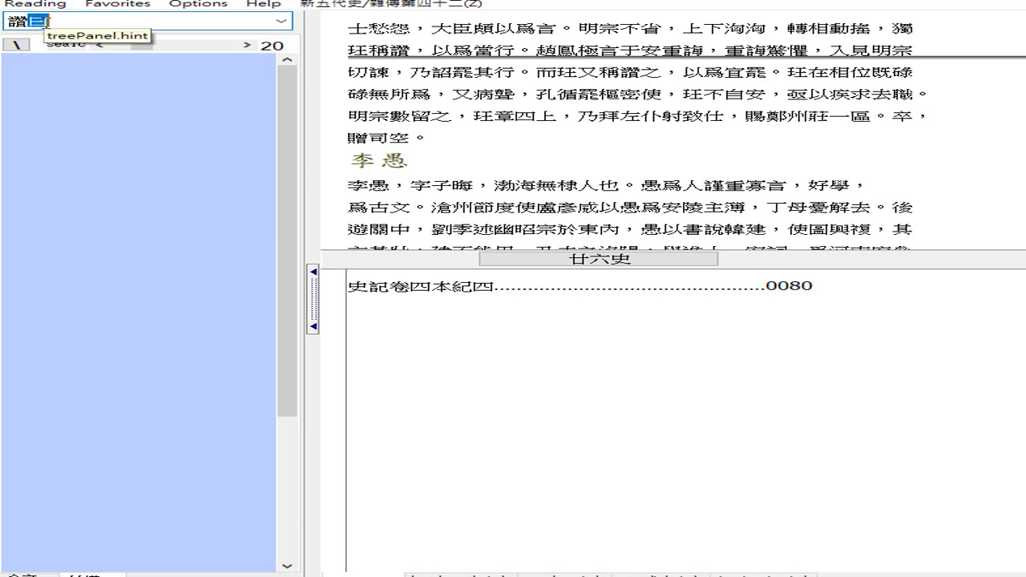
right_click(40, 23)
click(112, 51)
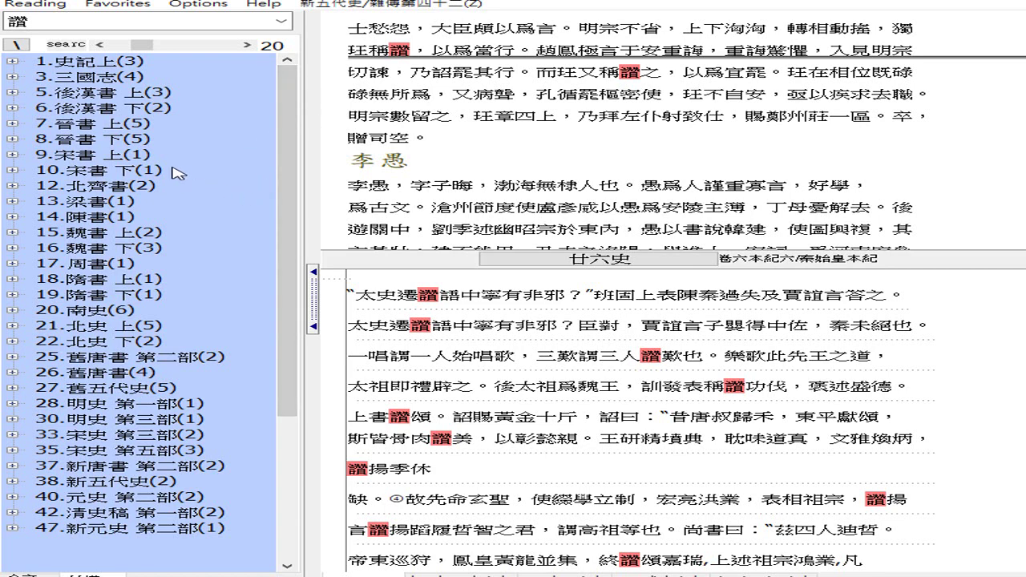
- Replace the search term with the variant character 贊 and search the 廿六史 texts for it
double_click(58, 18)
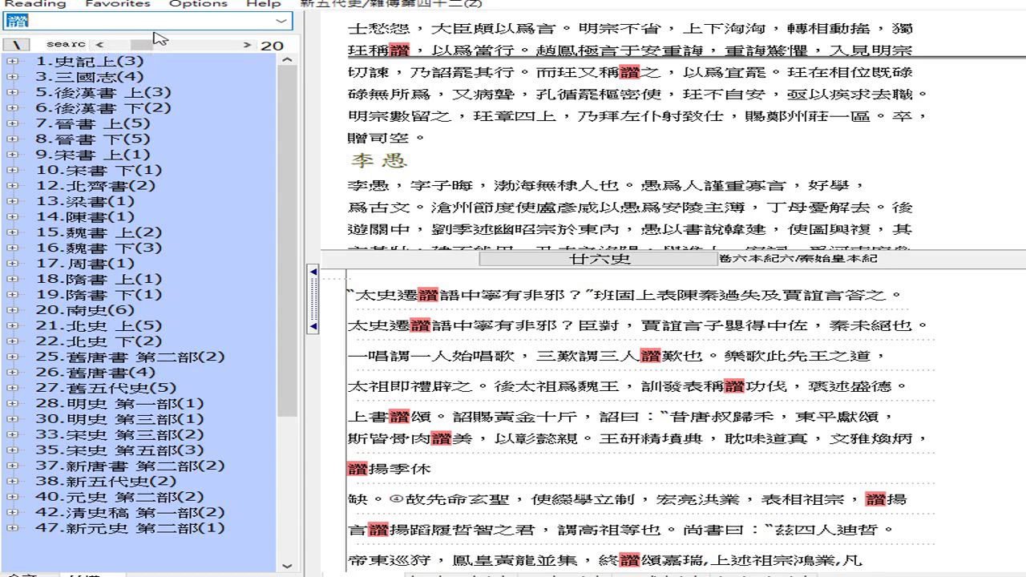
text(ㄗㄢ)
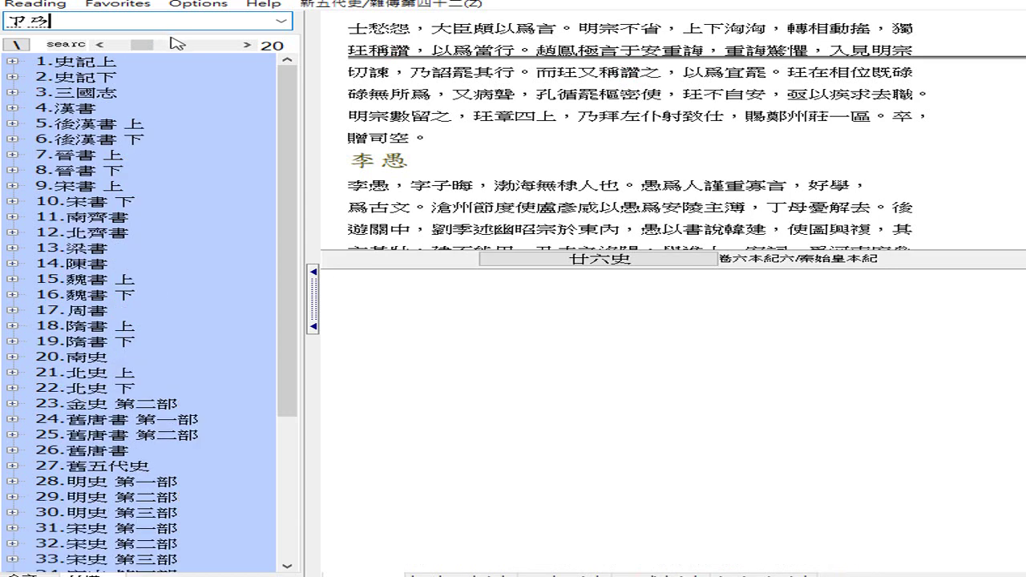
text(ˋ)
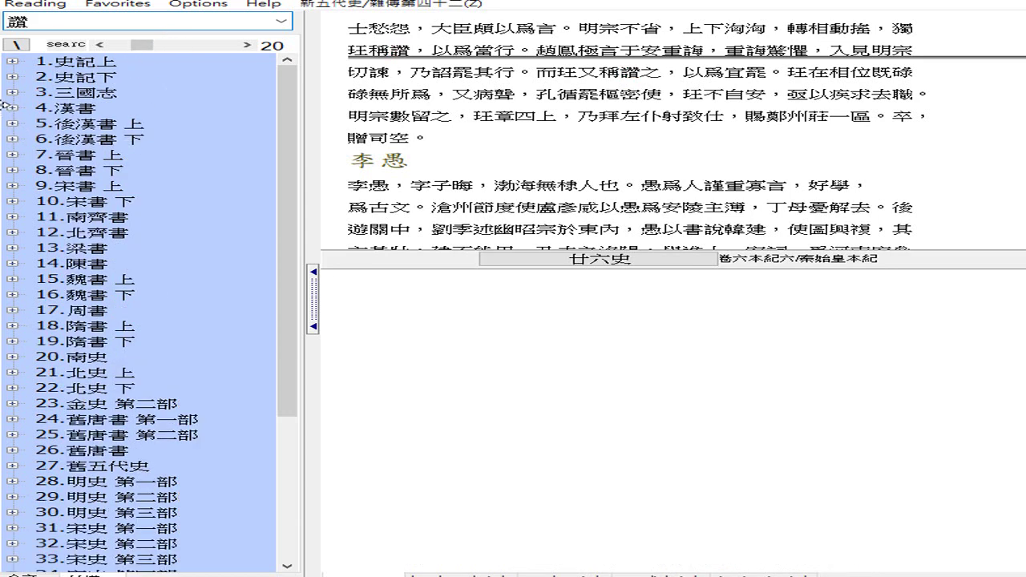
key(Down)
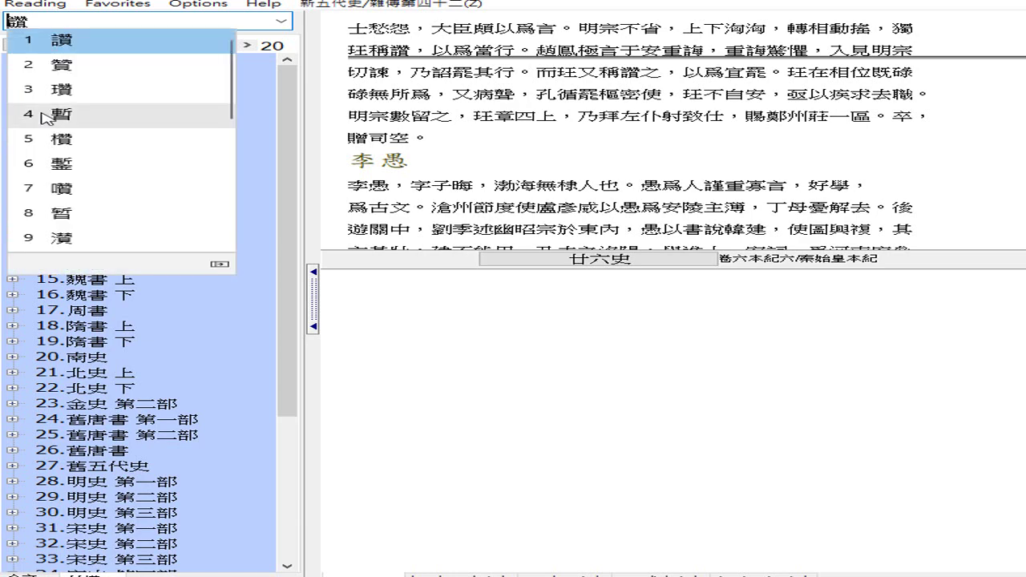
click(77, 66)
key(Return)
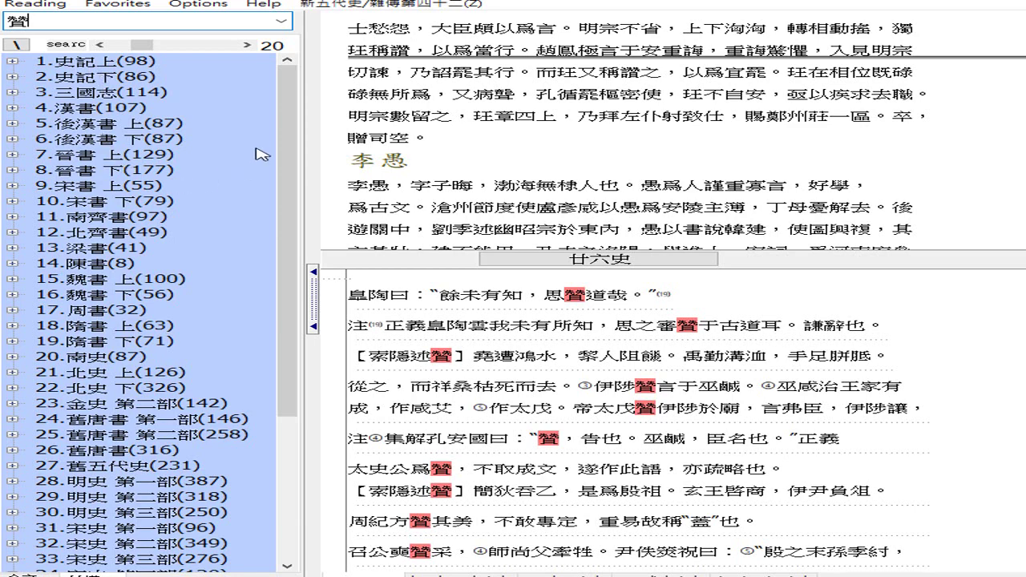
drag(286, 113, 305, 45)
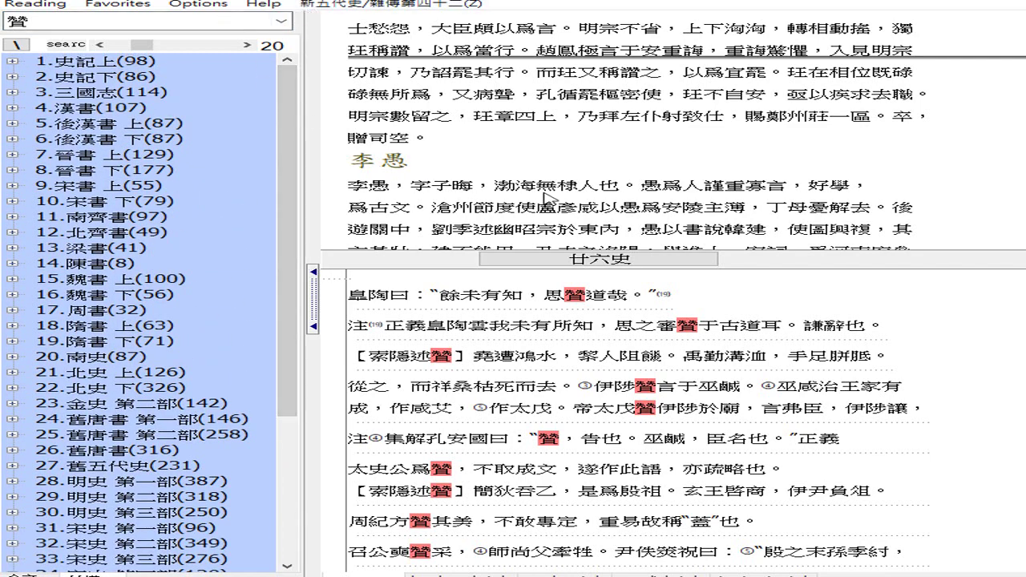
- View the first 贊 match in 史記 夏本紀 and examine the matches through the 本紀 and 書 chapters
scroll(914, 307, down, 10)
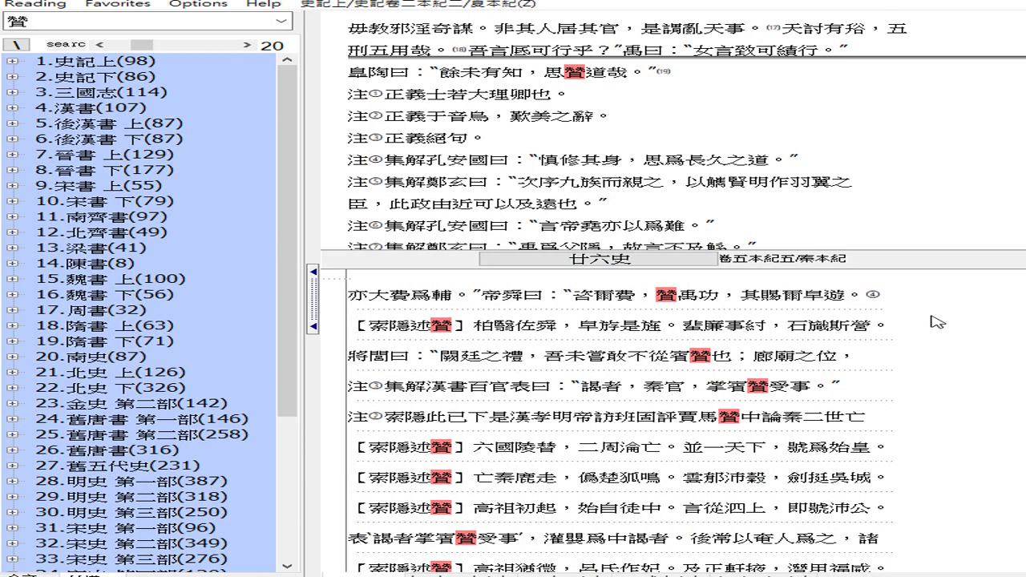
scroll(933, 321, up, 1)
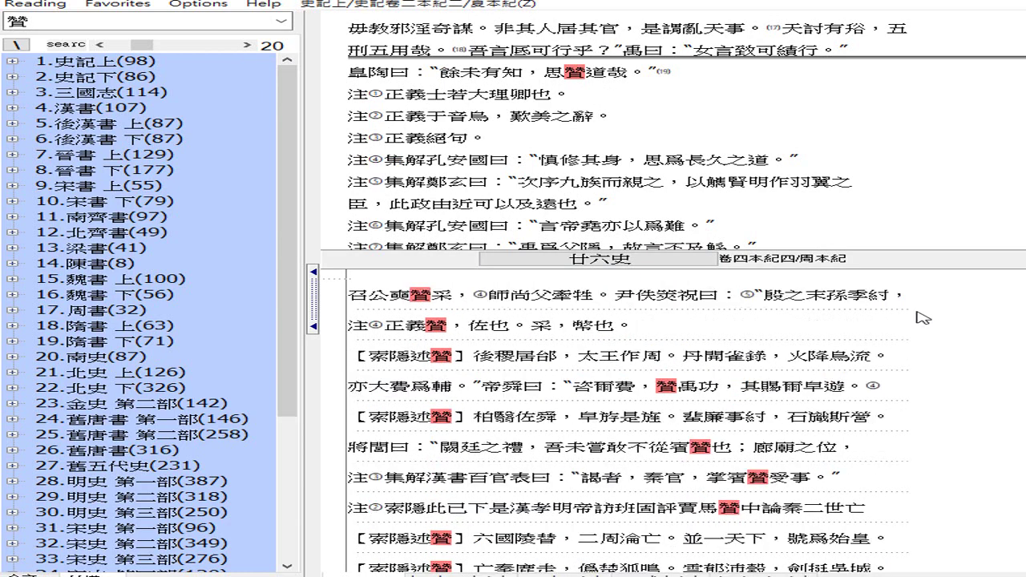
scroll(926, 317, down, 2)
scroll(922, 318, down, 2)
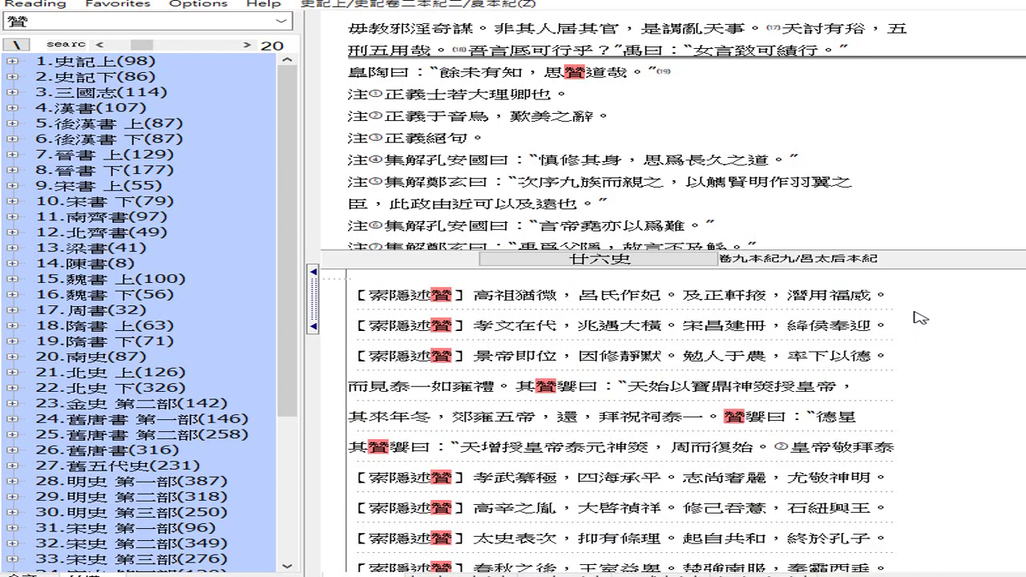
scroll(919, 318, down, 2)
scroll(919, 317, up, 1)
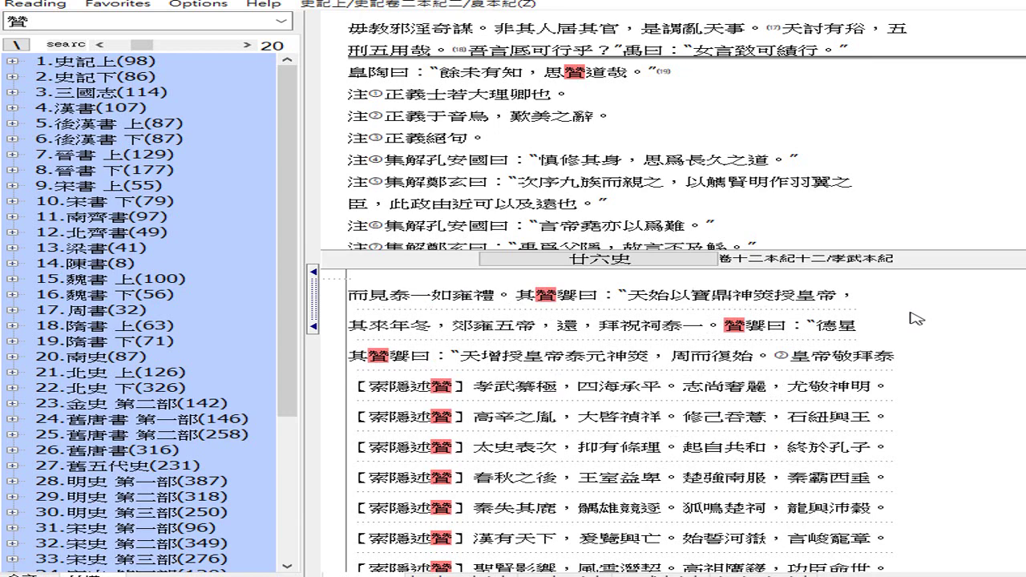
scroll(916, 318, down, 1)
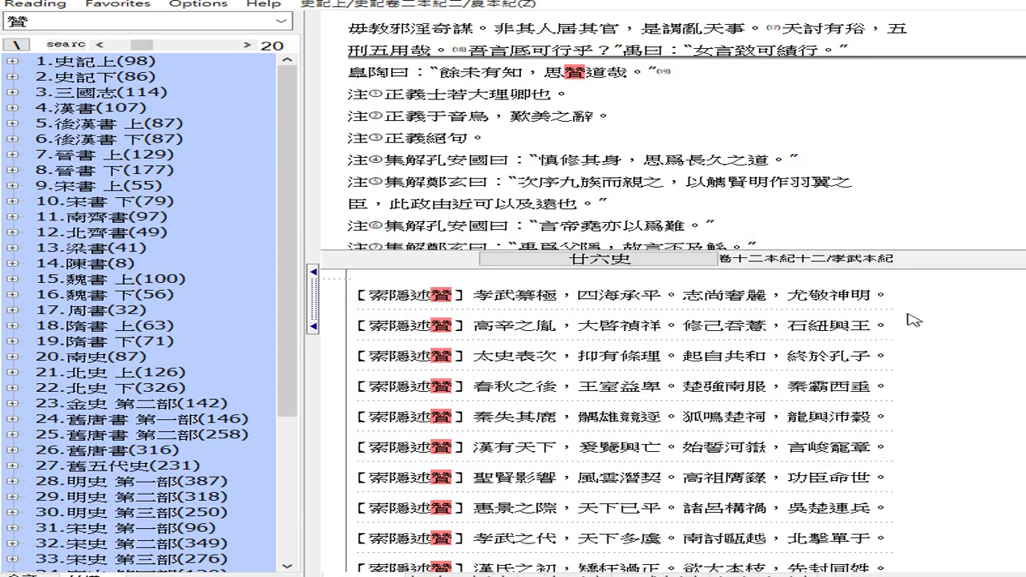
scroll(914, 319, down, 2)
scroll(914, 320, down, 1)
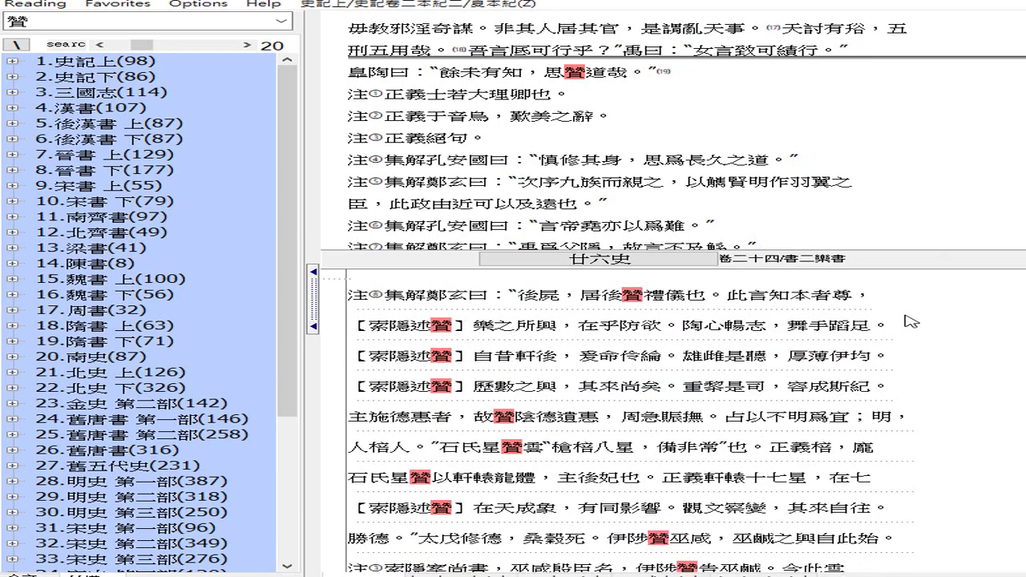
scroll(912, 321, down, 2)
scroll(911, 323, down, 2)
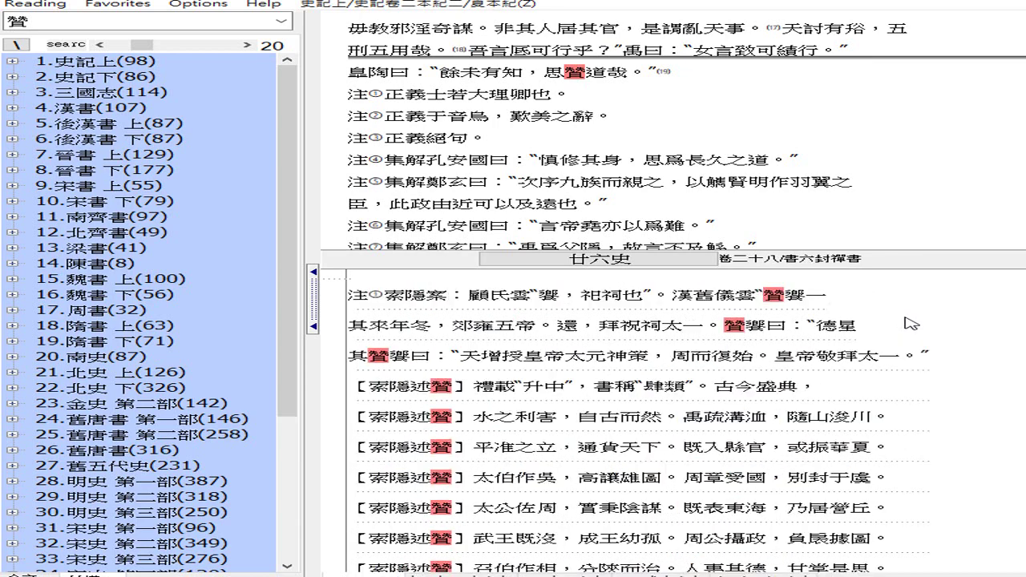
- Examine the 贊 matches in the 世家 chapters of 史記, noting the recurring 索隱述贊 passages
scroll(912, 323, down, 1)
scroll(910, 324, up, 1)
scroll(910, 324, down, 3)
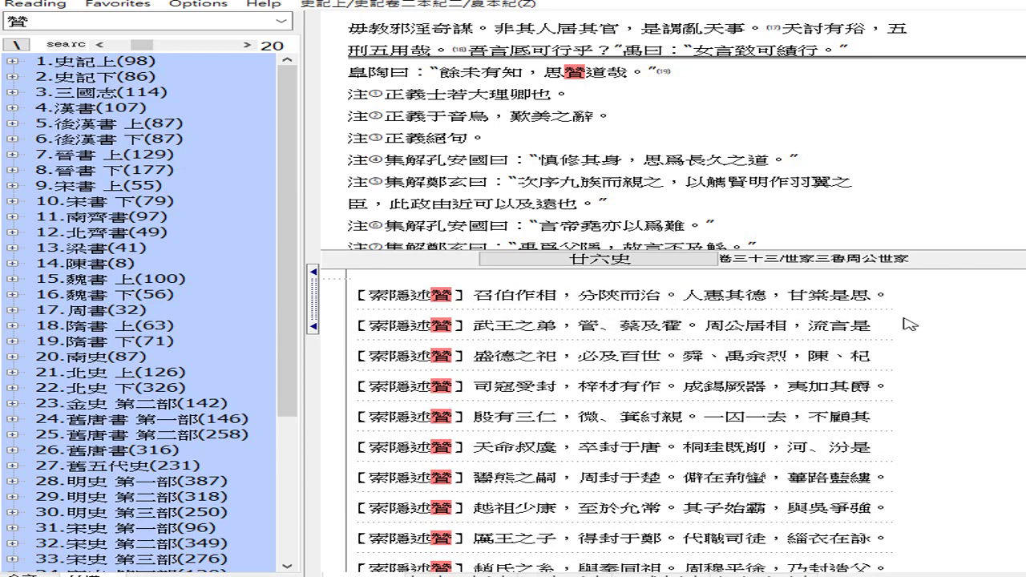
scroll(910, 324, down, 3)
scroll(910, 324, down, 2)
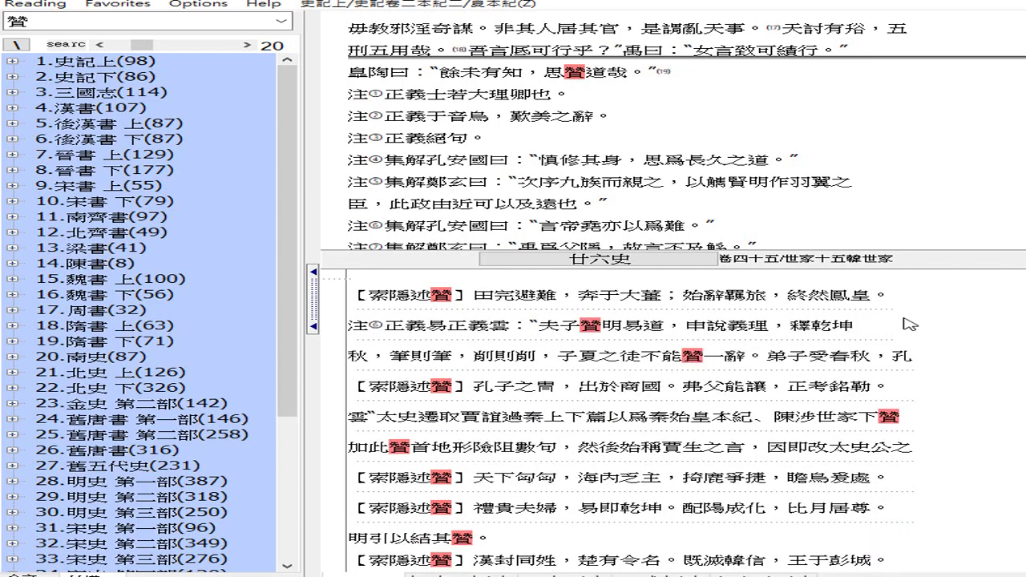
scroll(910, 324, down, 2)
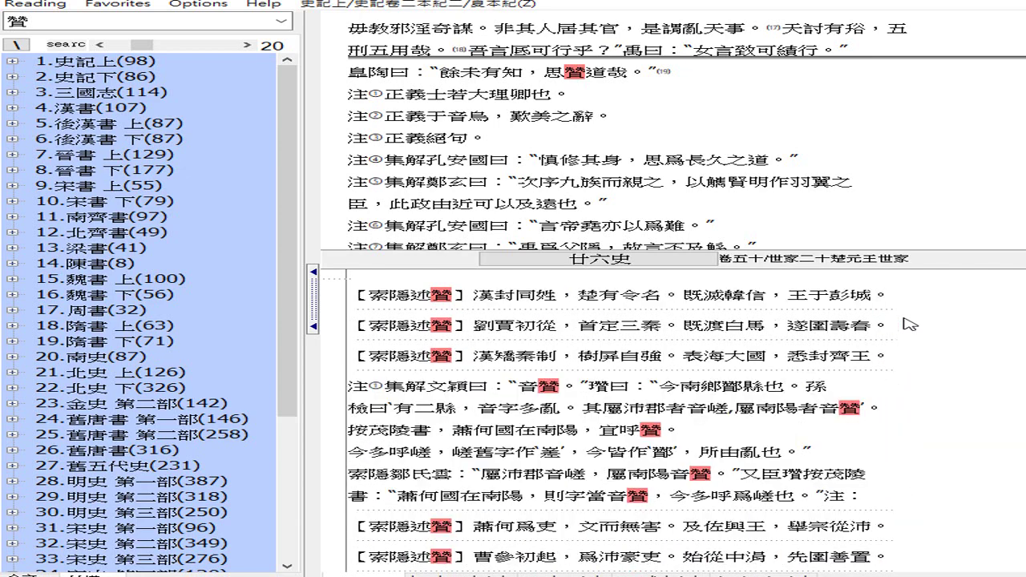
scroll(910, 324, down, 3)
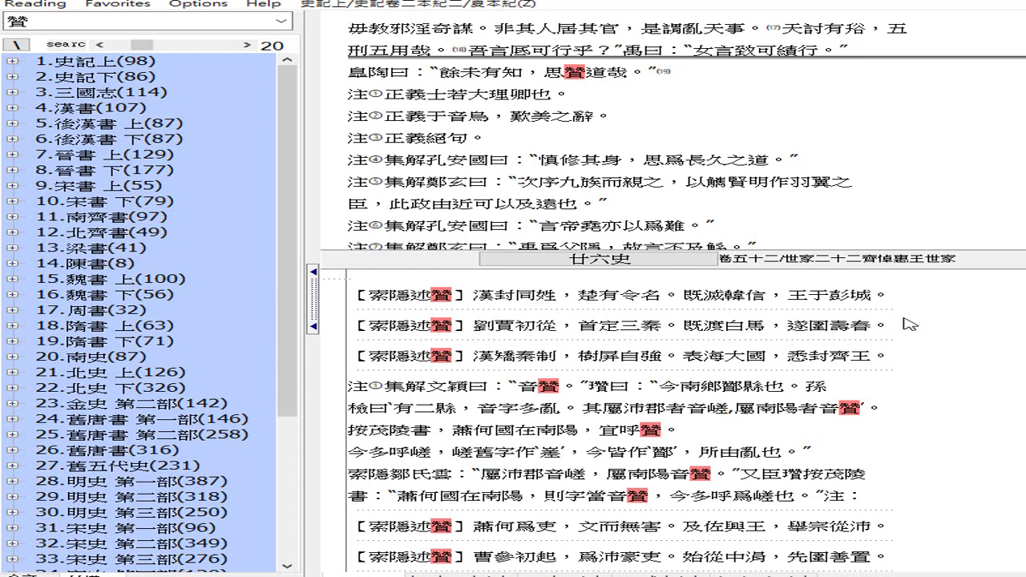
scroll(910, 324, down, 3)
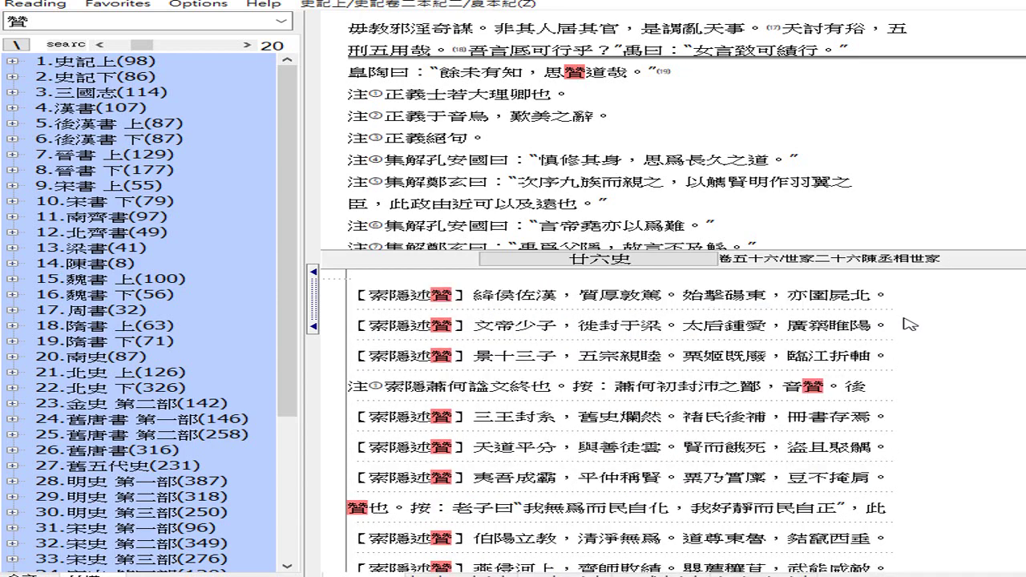
- Examine the 贊 matches in the 列傳 chapters of 史記 through 太史公自序
scroll(910, 323, down, 3)
scroll(909, 324, down, 3)
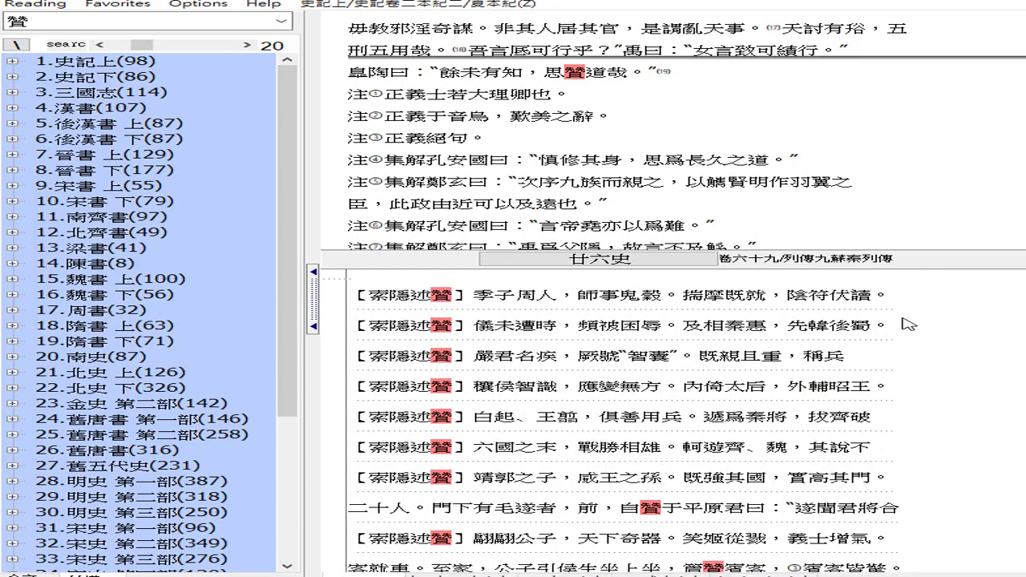
scroll(909, 324, down, 3)
scroll(908, 324, down, 3)
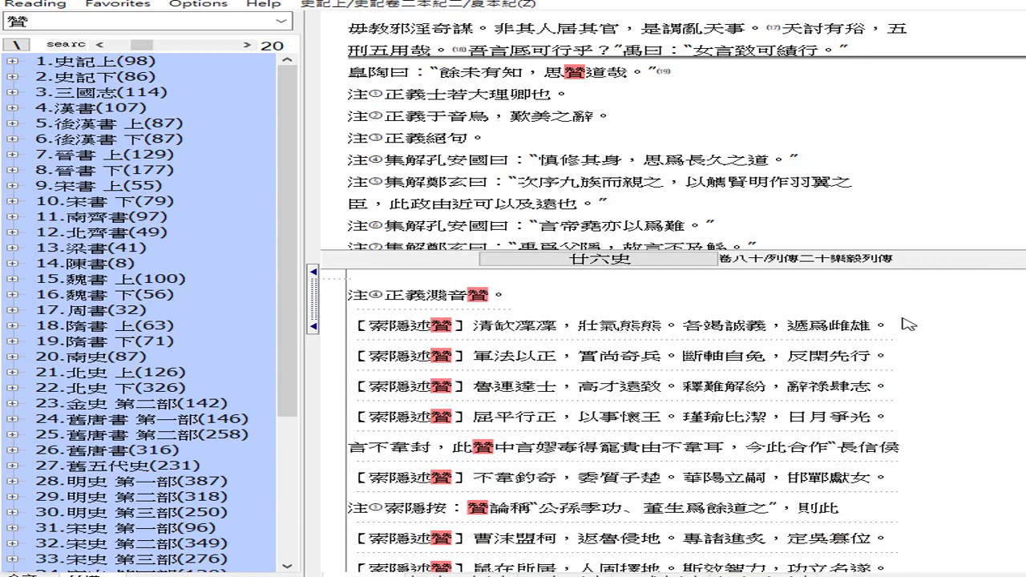
scroll(908, 324, down, 3)
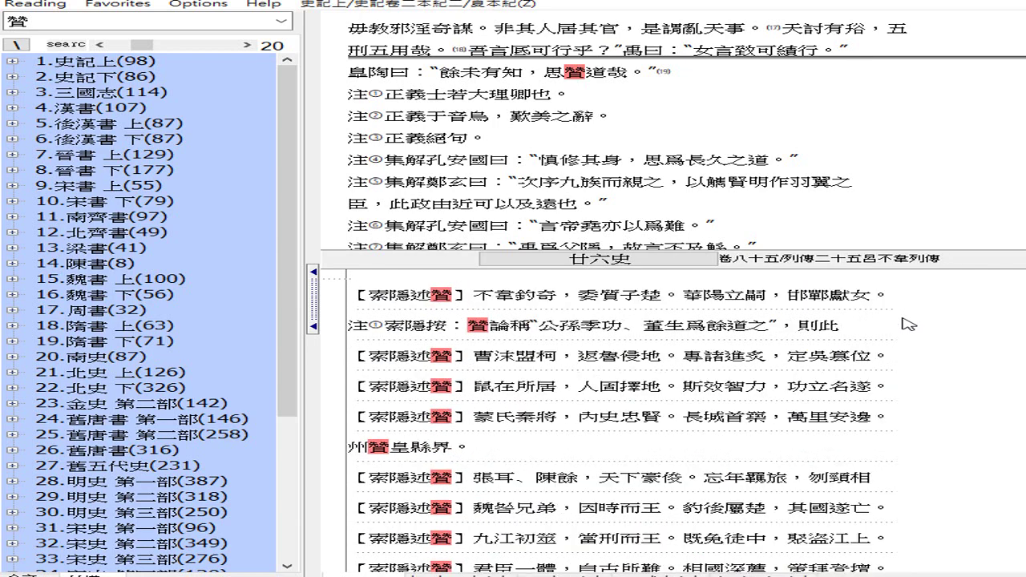
scroll(908, 324, down, 3)
scroll(908, 324, down, 3)
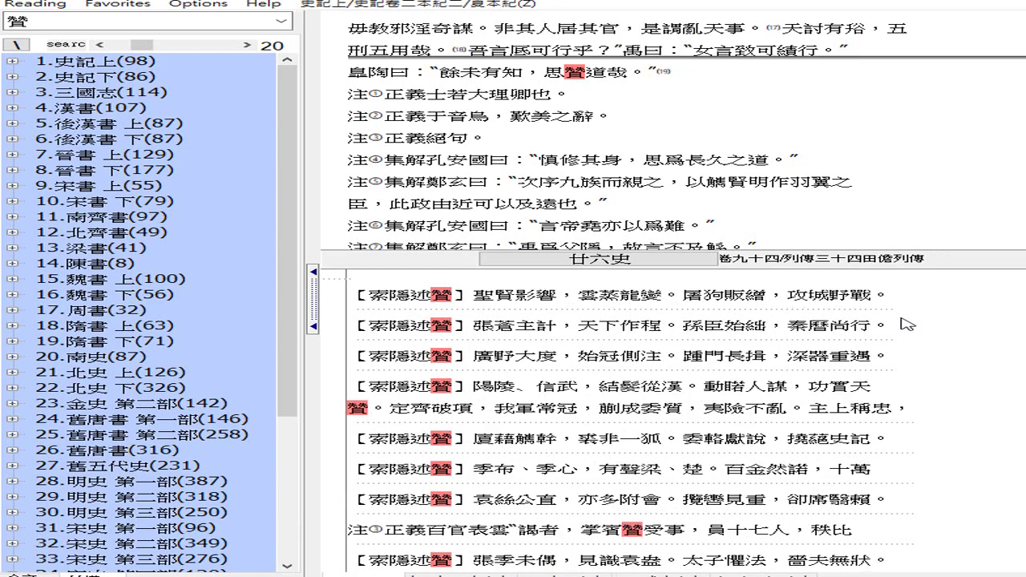
scroll(908, 324, down, 5)
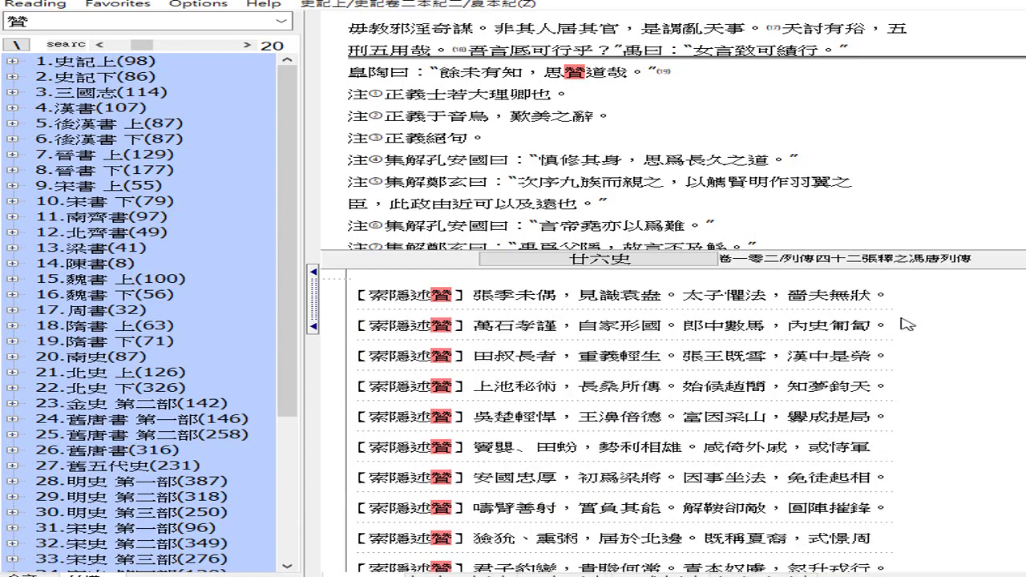
scroll(908, 324, down, 5)
scroll(906, 324, down, 5)
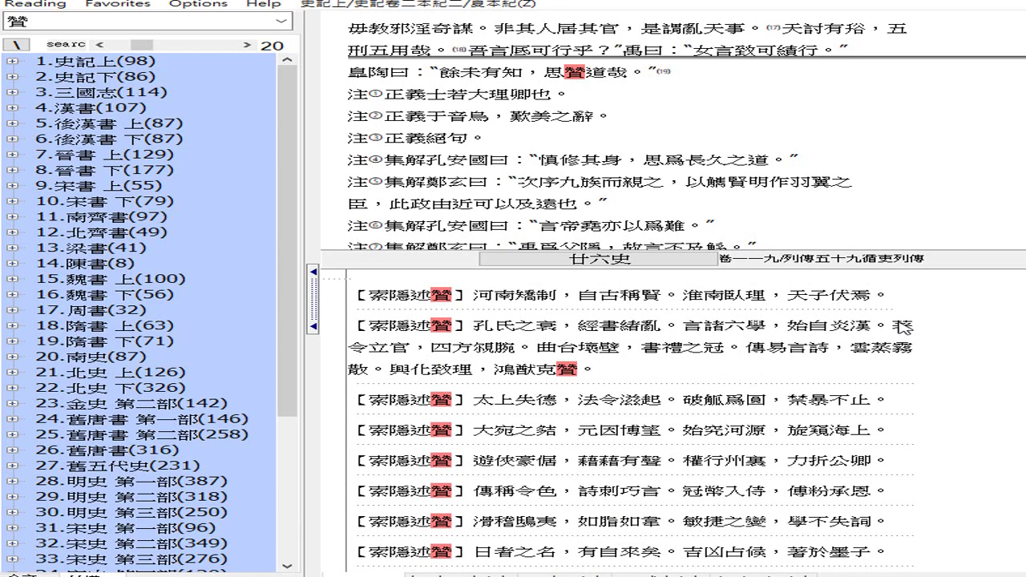
scroll(904, 327, down, 5)
scroll(904, 327, down, 3)
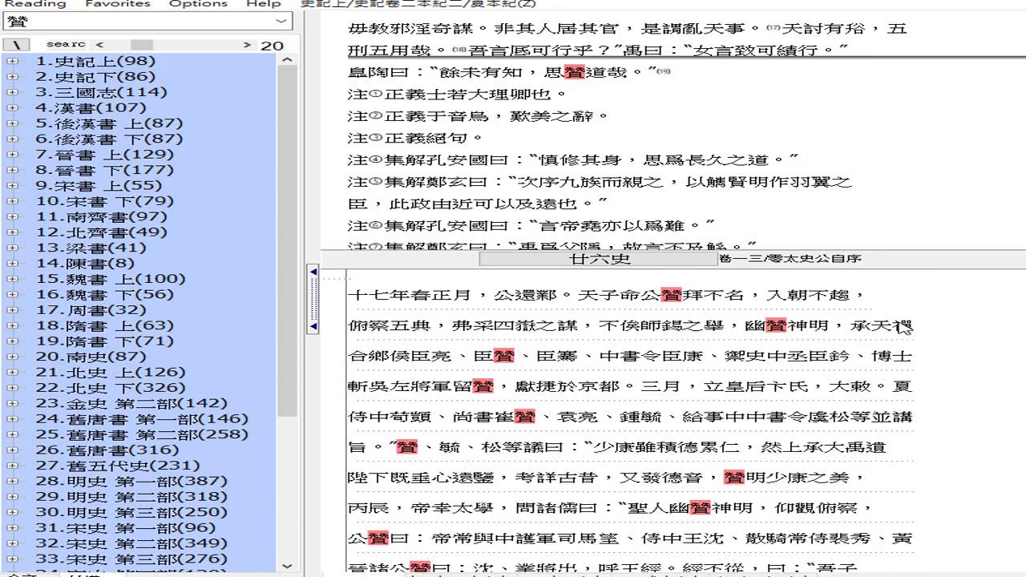
- Skim the 贊 matches from 三國志 onward through the later histories, looking at how 贊 is used, including 贊曰 passages
scroll(904, 327, down, 5)
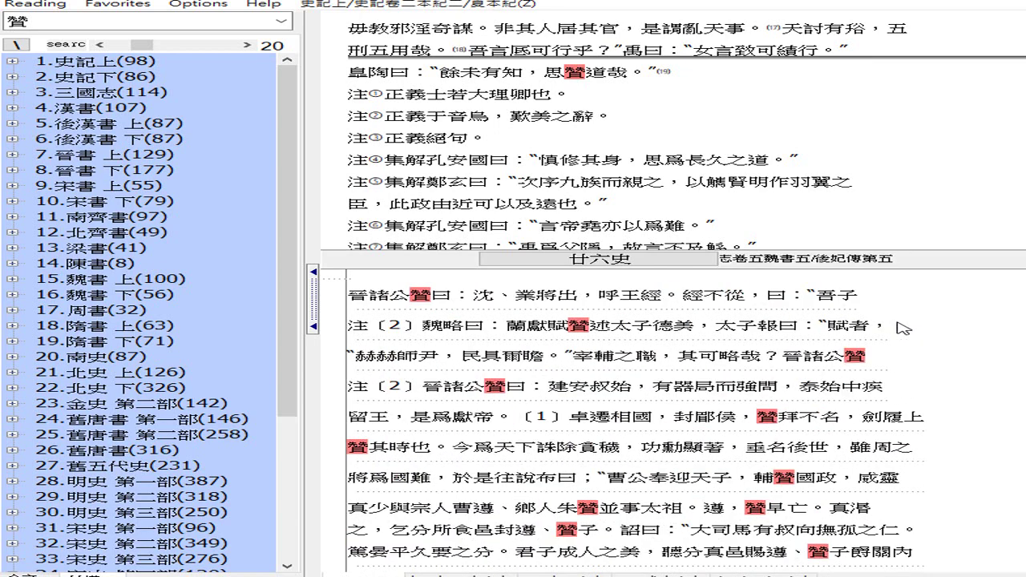
scroll(904, 327, down, 5)
scroll(904, 327, down, 5)
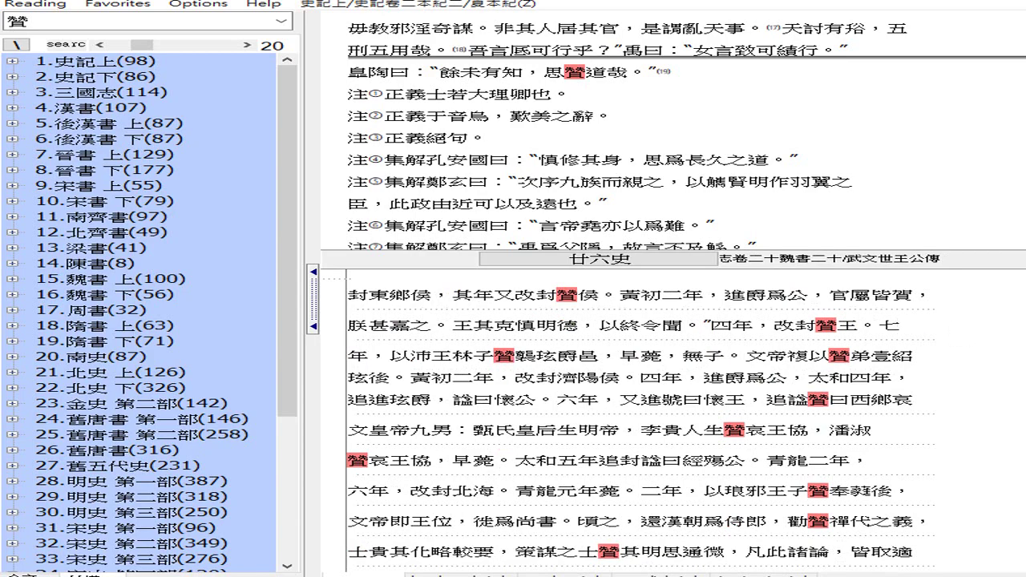
scroll(904, 327, down, 20)
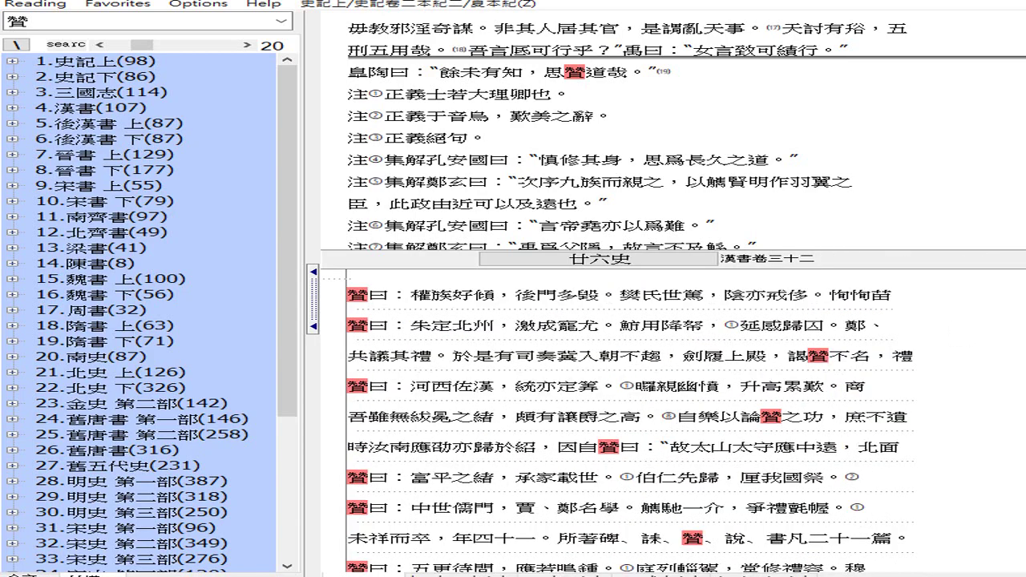
scroll(629, 417, down, 20)
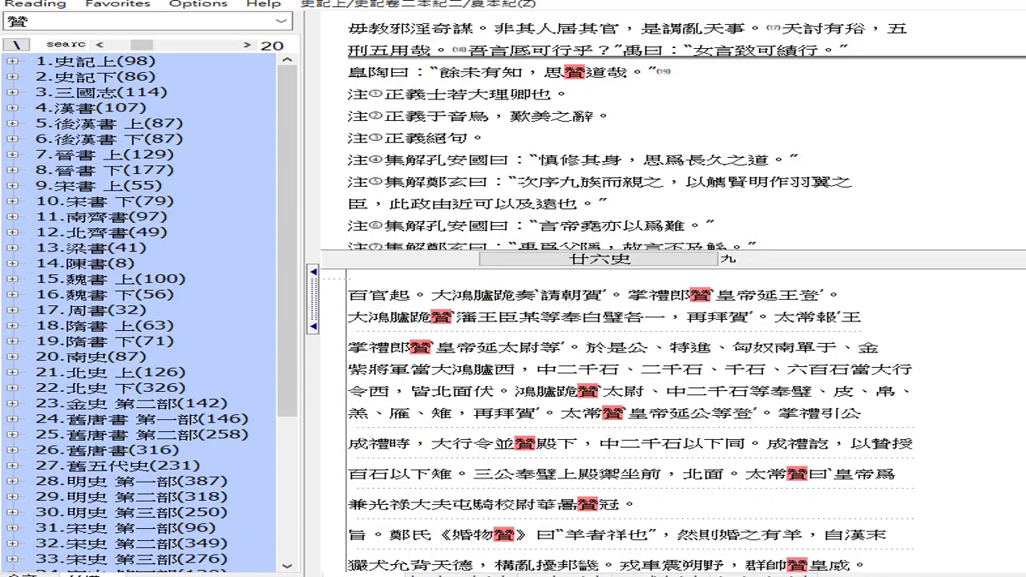
scroll(629, 416, down, 20)
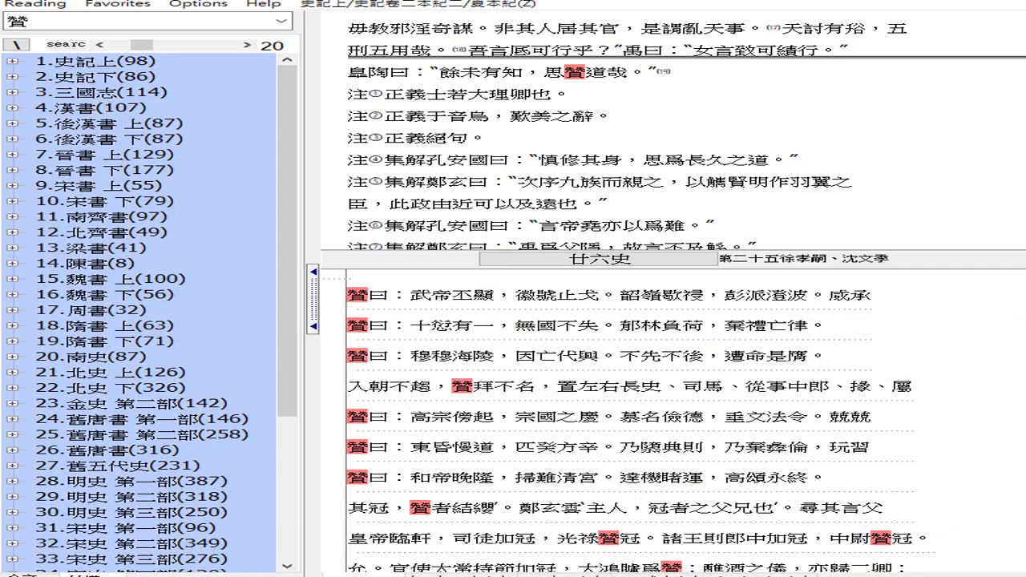
scroll(629, 417, down, 5)
scroll(629, 417, down, 5)
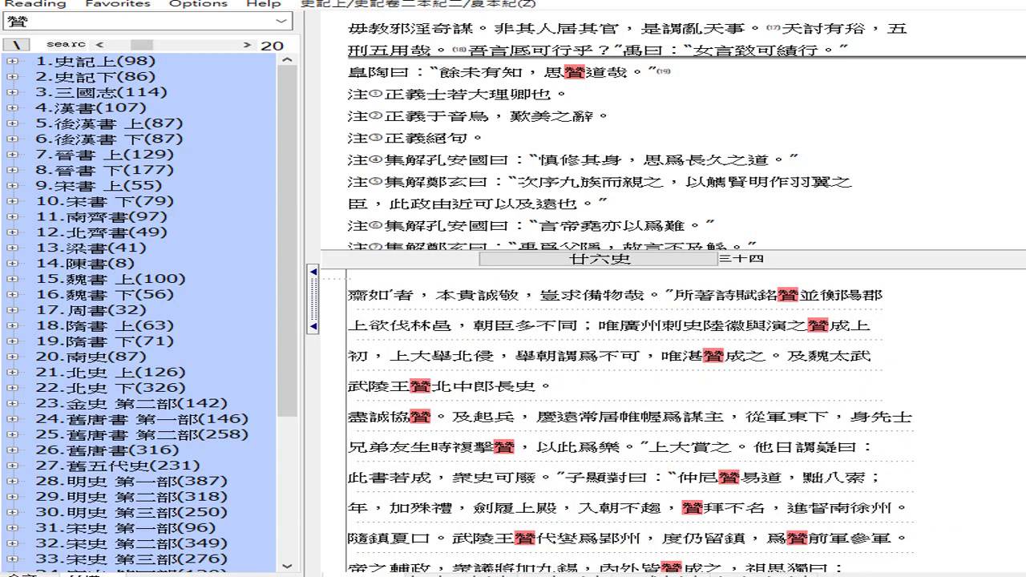
scroll(629, 417, down, 5)
scroll(629, 417, down, 5)
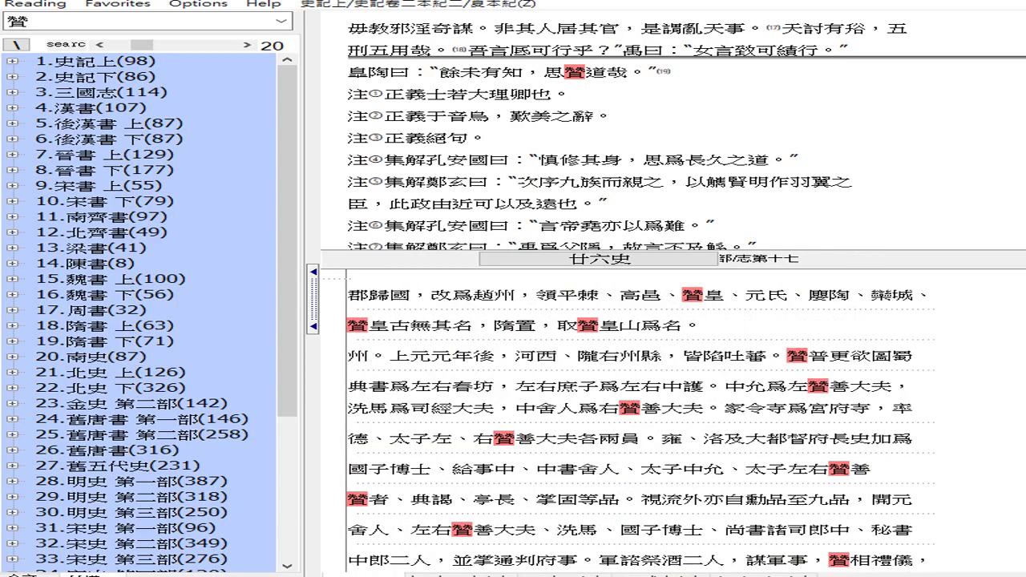
scroll(629, 417, down, 5)
scroll(629, 417, down, 5)
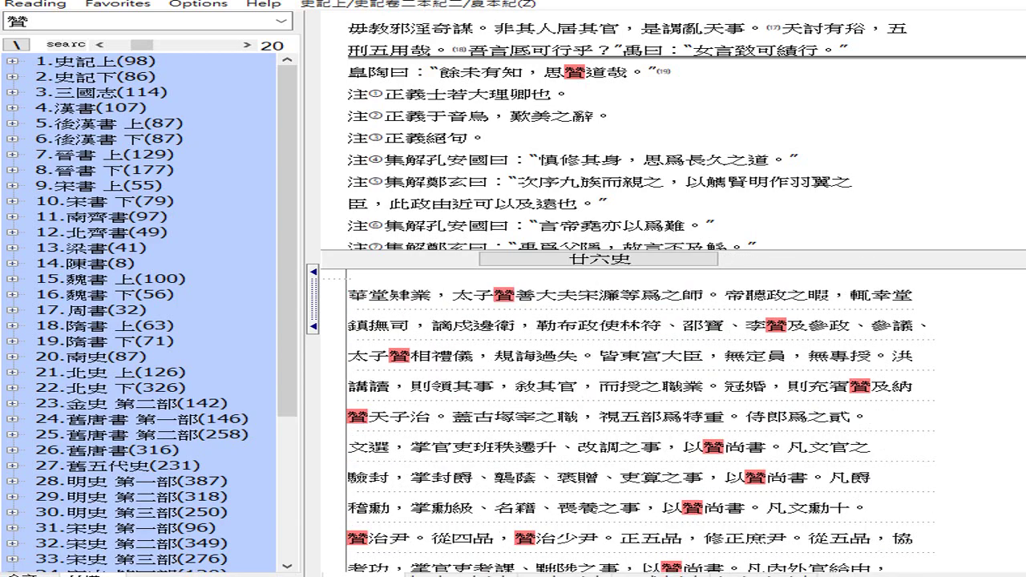
scroll(630, 417, down, 5)
scroll(629, 417, down, 5)
scroll(629, 416, down, 5)
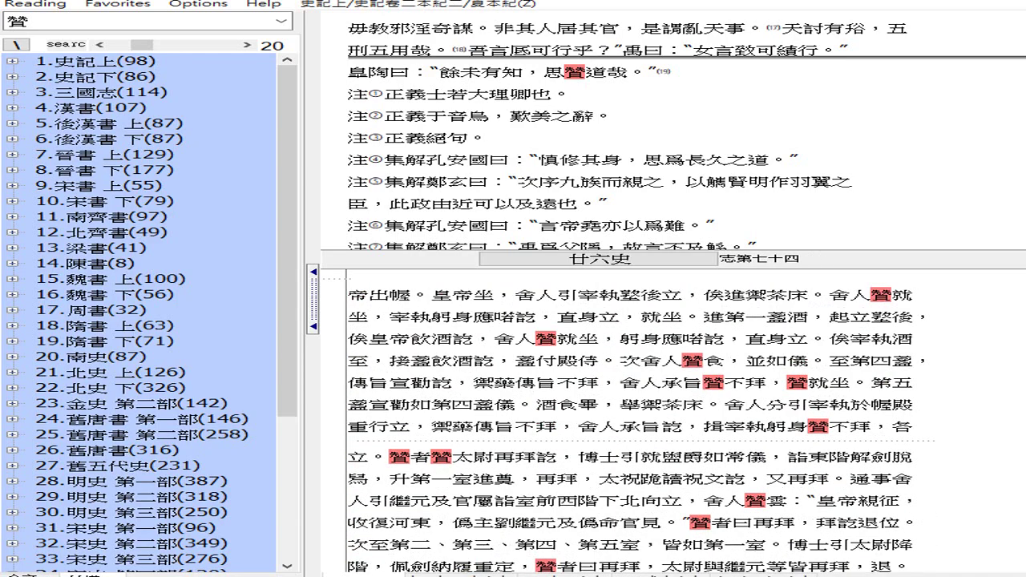
scroll(629, 417, down, 5)
scroll(629, 417, down, 5)
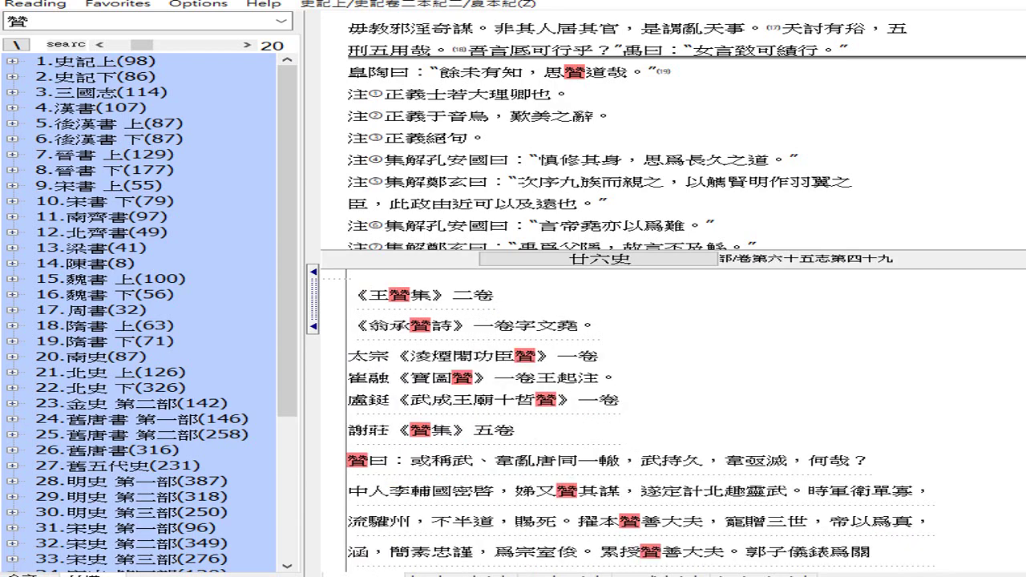
- Skim the remaining 贊 matches through the later 志 and 列傳 chapters to the end of the results
scroll(629, 417, down, 10)
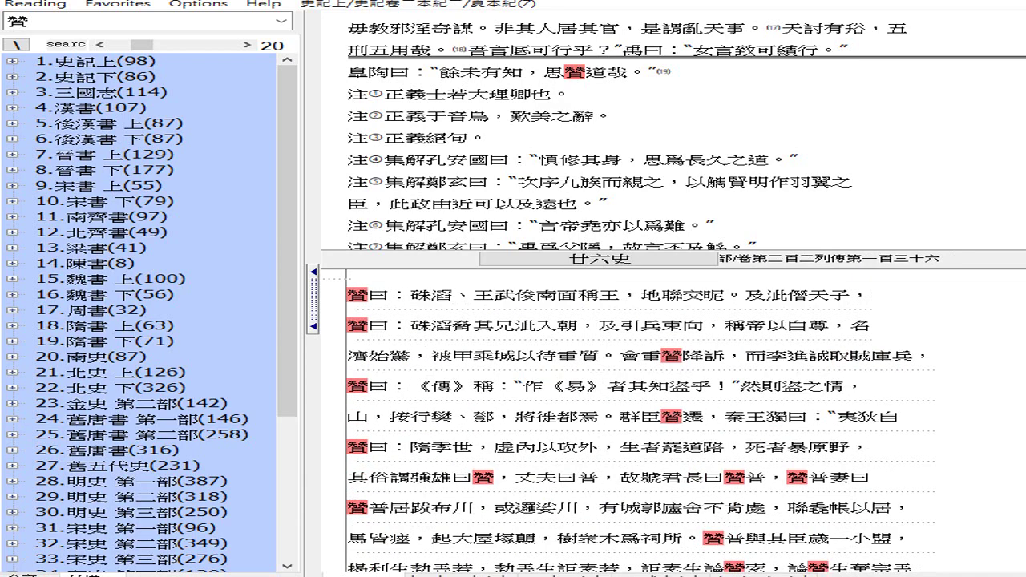
scroll(629, 417, down, 20)
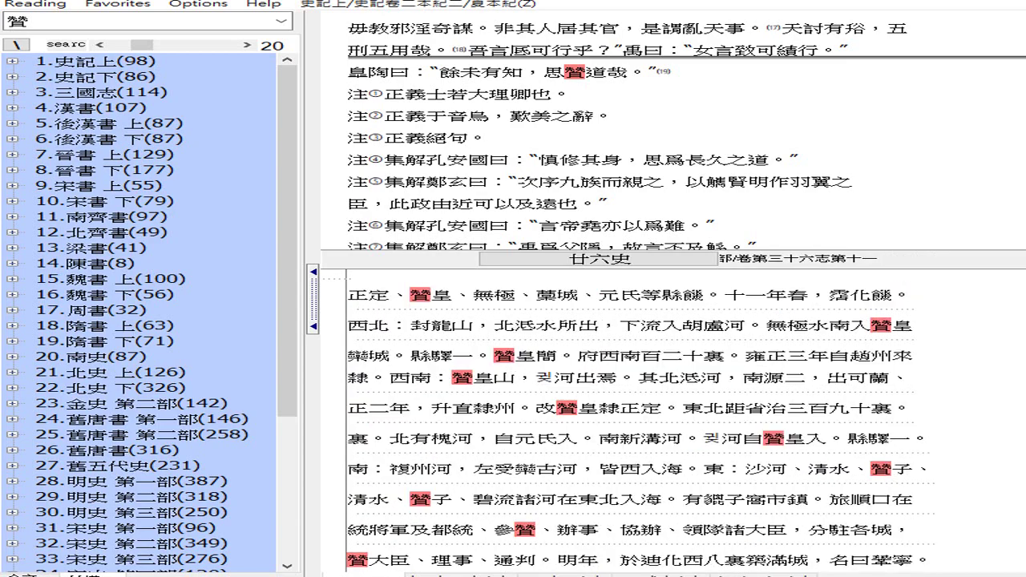
scroll(629, 417, down, 10)
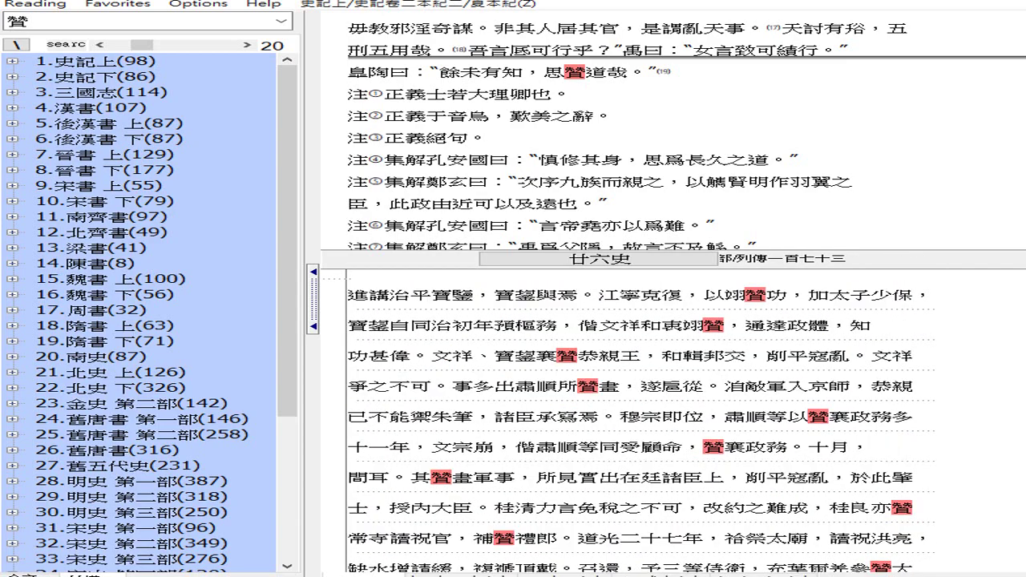
scroll(629, 416, down, 5)
scroll(629, 417, down, 5)
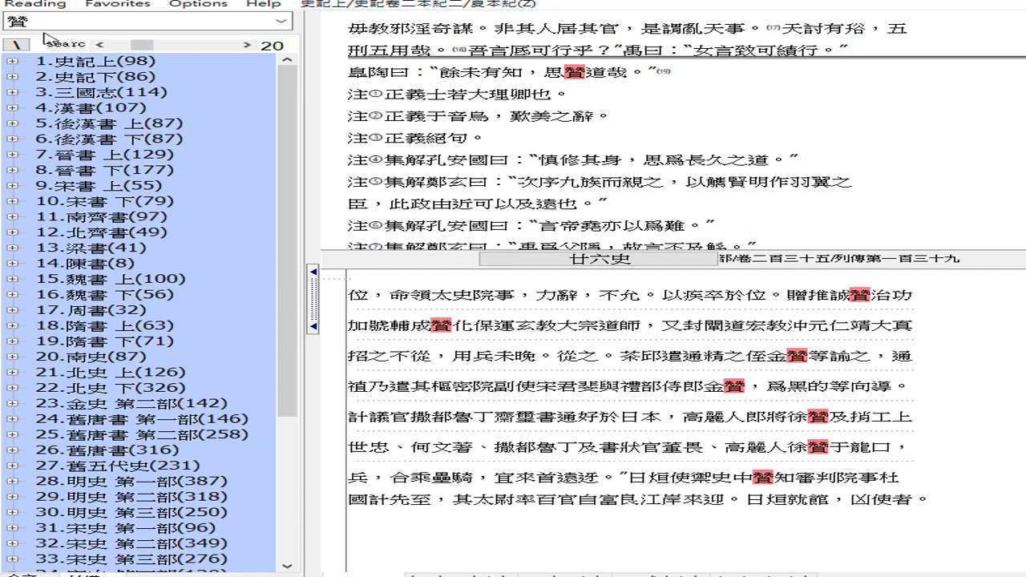
- Clear the 贊 search term and expand 史記上 in the book tree to list its chapters
double_click(20, 22)
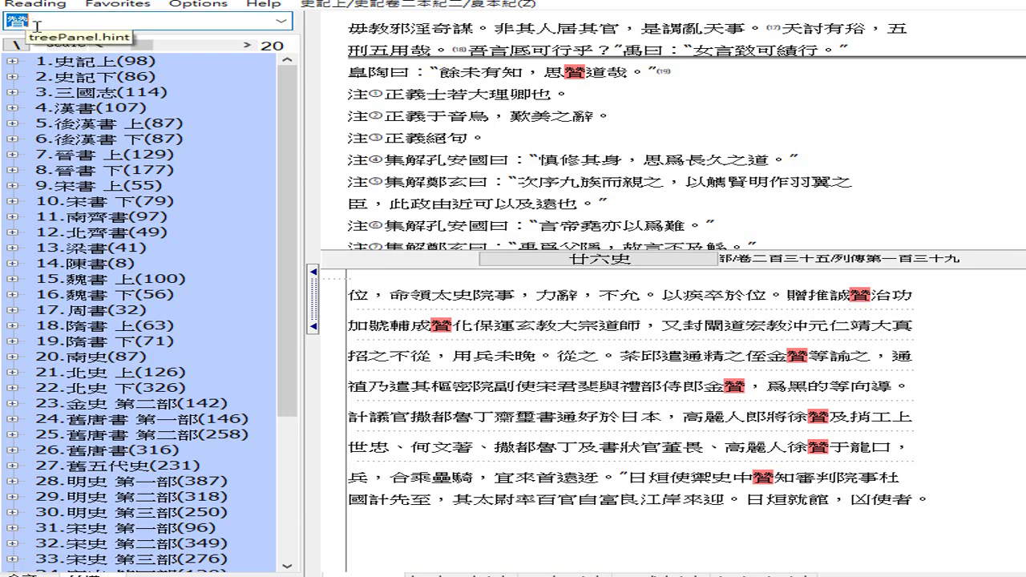
right_click(15, 20)
click(77, 49)
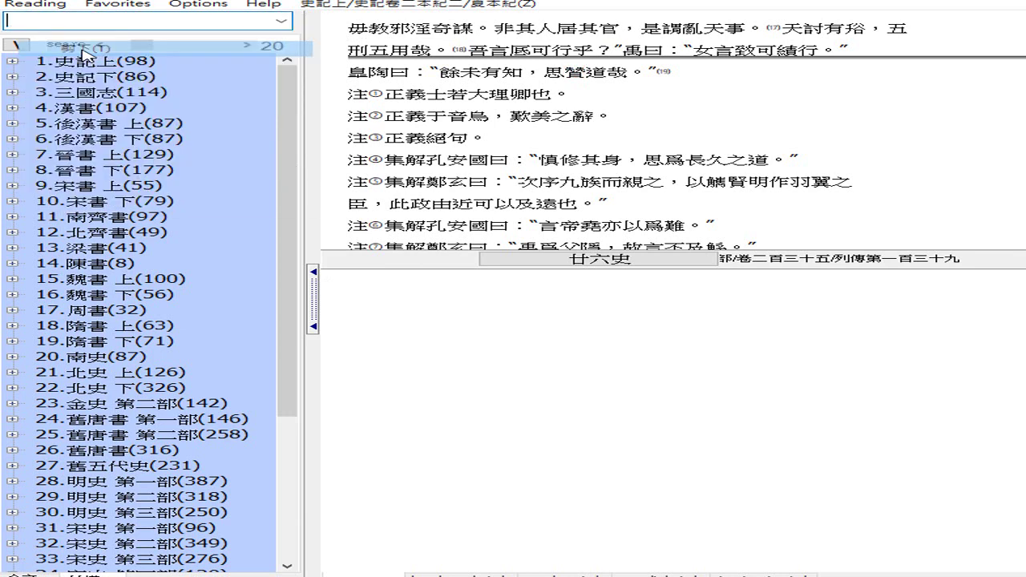
double_click(85, 64)
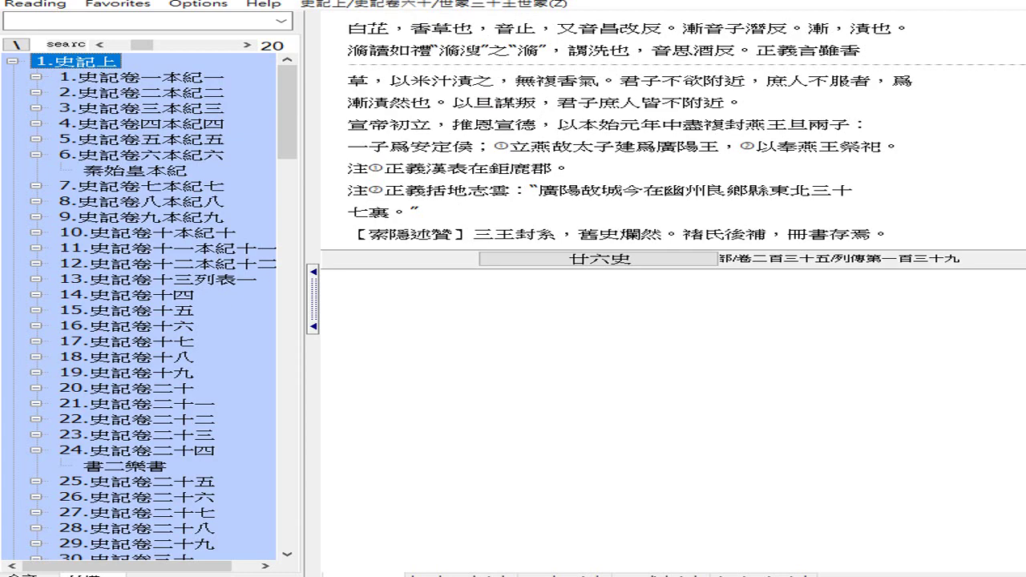
- Read back through the closing part of 史記卷六十 三王世家, examining the 燕王旦 passages and their 索隱 notes
scroll(633, 132, up, 1)
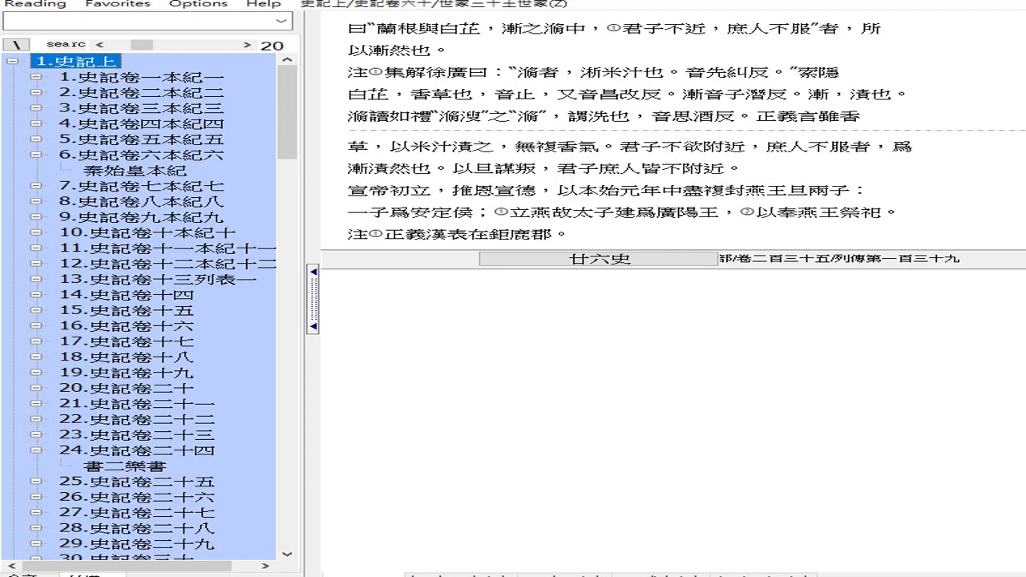
scroll(633, 132, up, 3)
scroll(633, 132, up, 2)
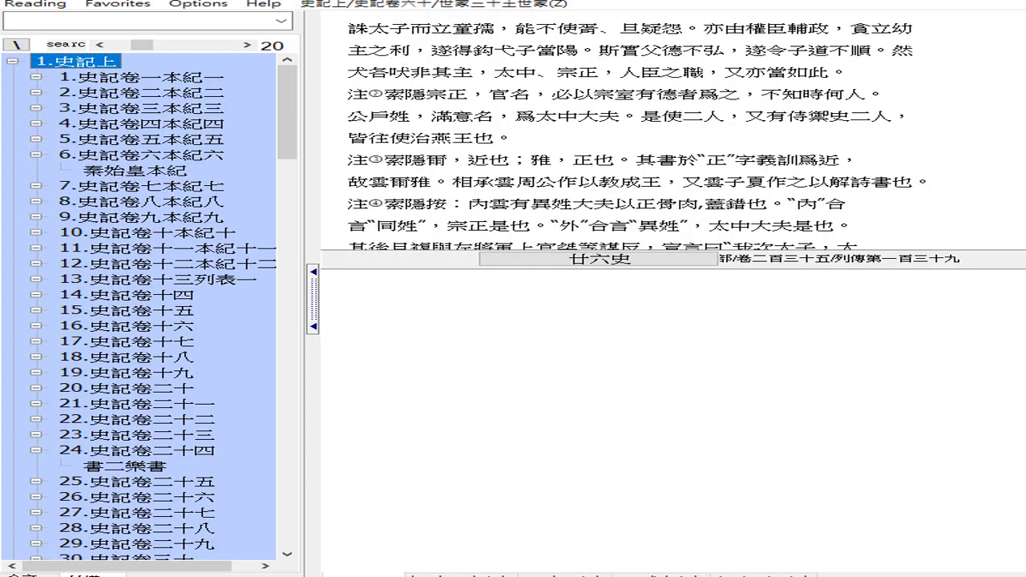
scroll(634, 132, up, 2)
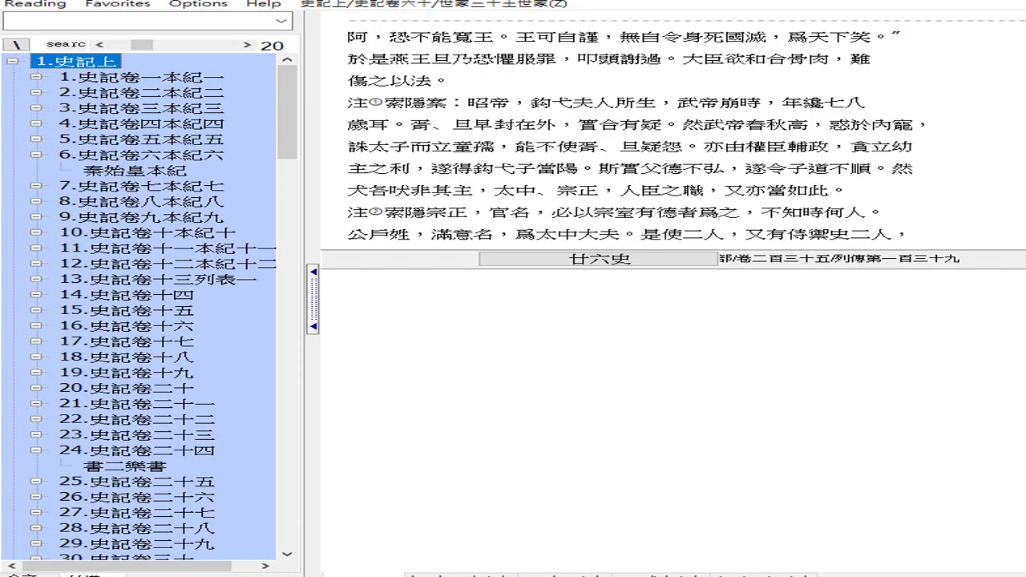
scroll(634, 132, up, 3)
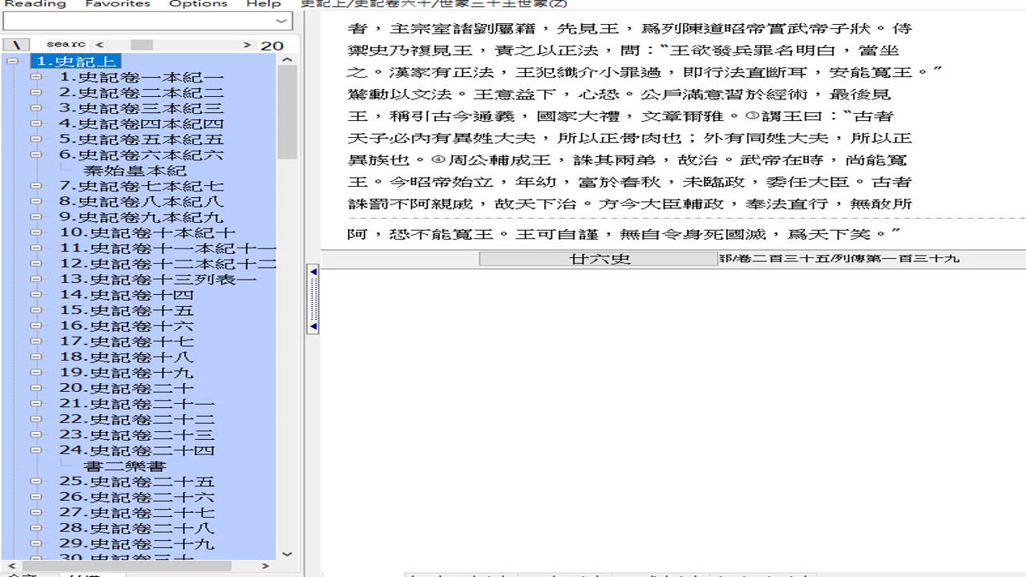
scroll(674, 128, down, 1)
scroll(673, 128, down, 1)
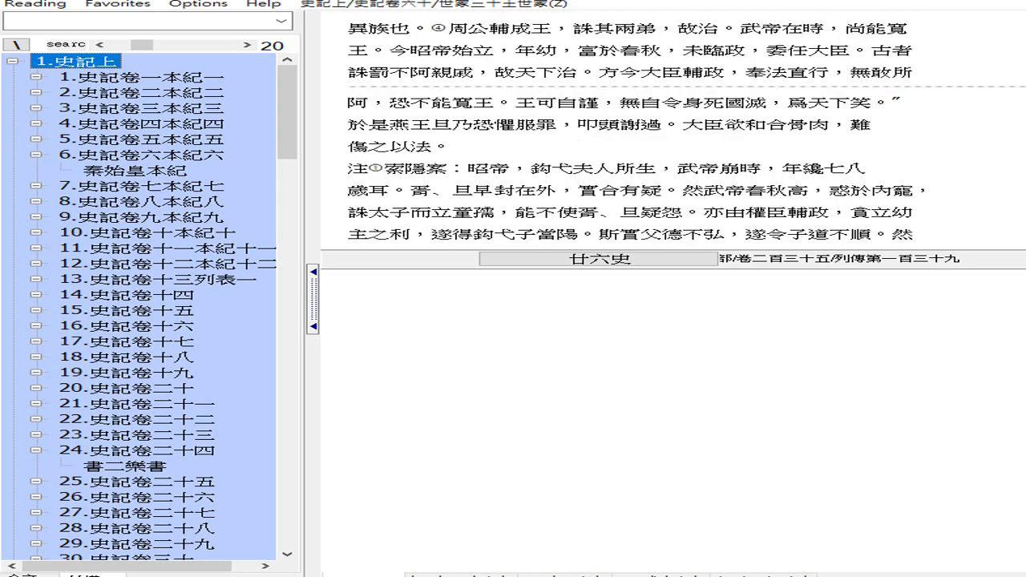
scroll(673, 129, down, 2)
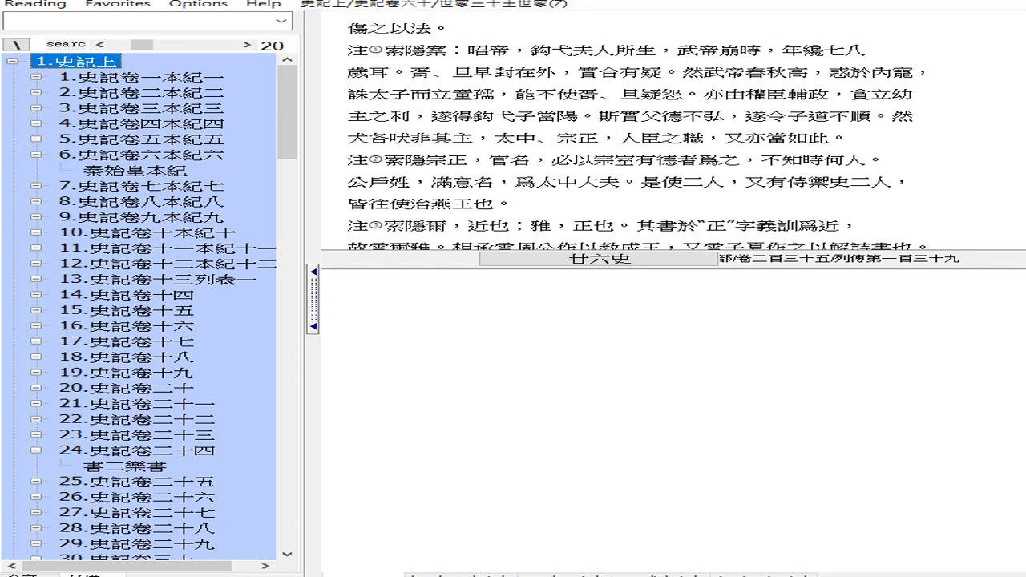
scroll(673, 128, up, 5)
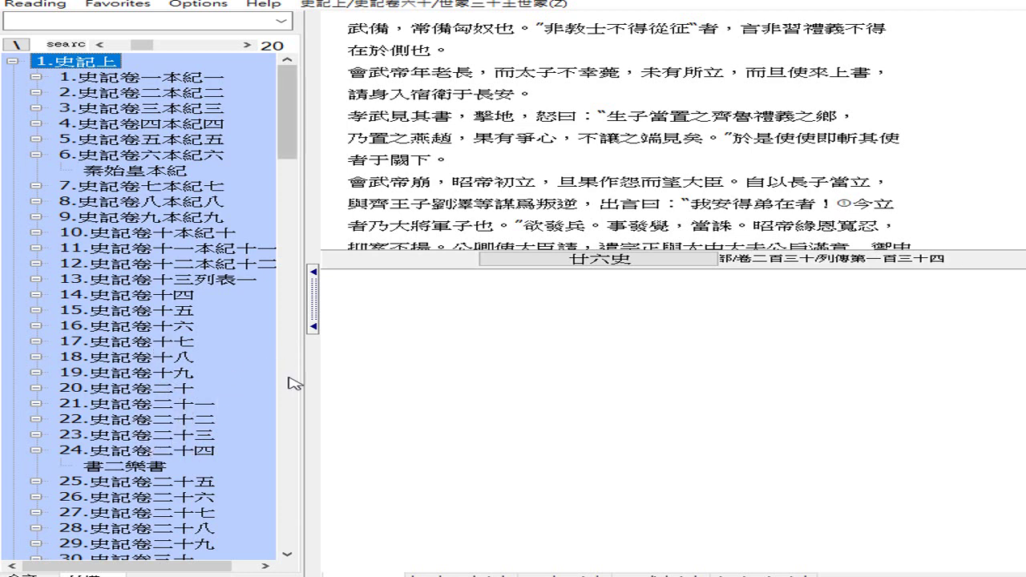
- Find and open 史記卷四十七, 世家十七孔子世家, in the chapter tree of 史記上
drag(287, 112, 287, 210)
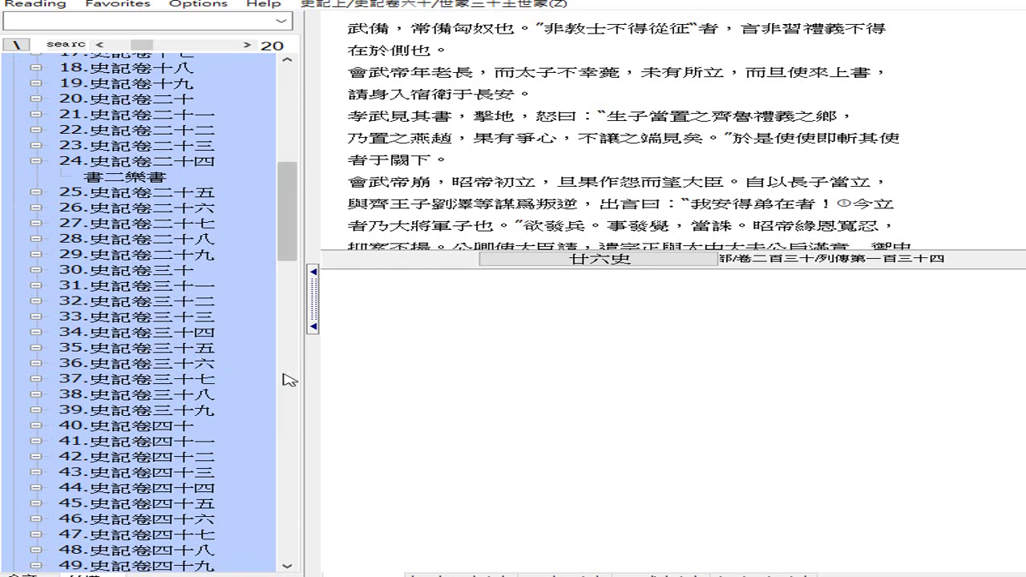
click(289, 343)
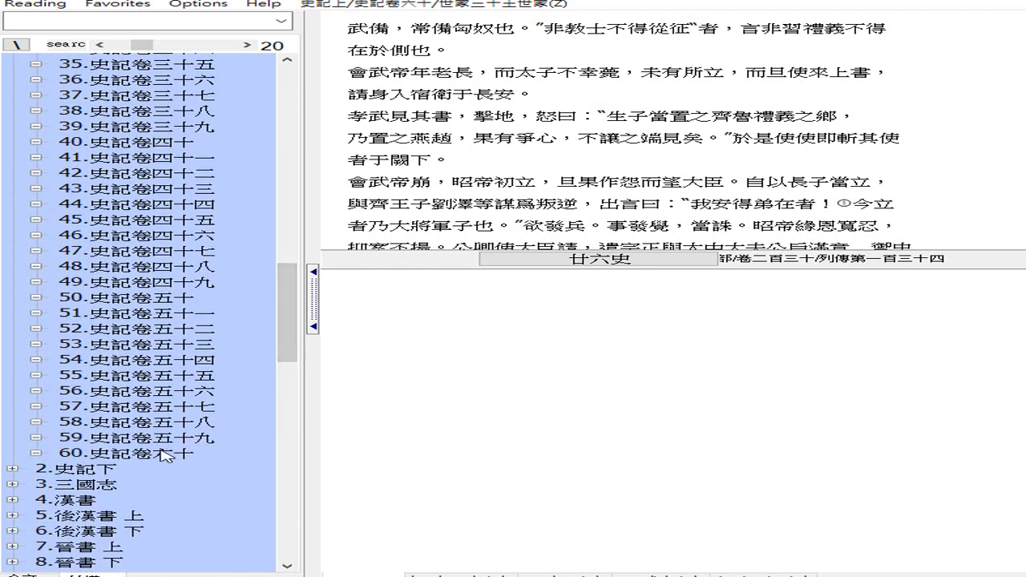
scroll(210, 412, up, 3)
click(210, 412)
drag(291, 250, 290, 375)
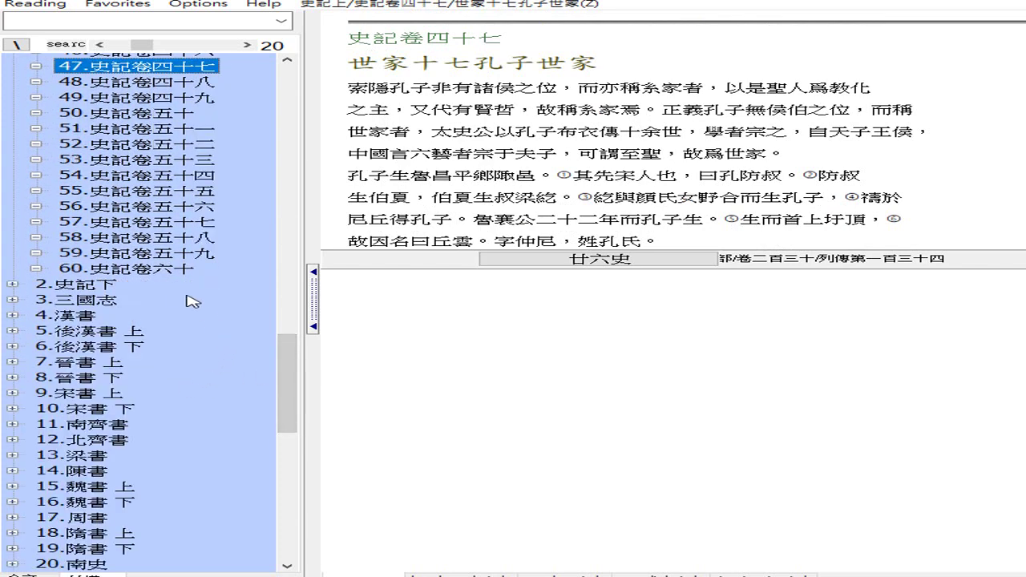
- View 史記卷五十三 蕭相國世家 and the preceding 卷五十二 齊悼惠王世家, ending on 卷五十三
click(102, 287)
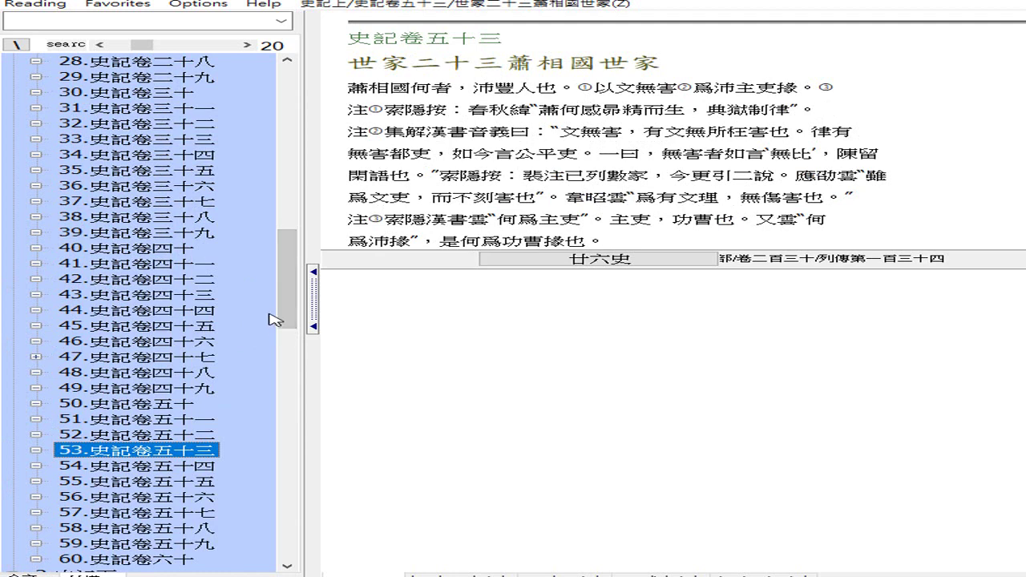
drag(282, 319, 294, 393)
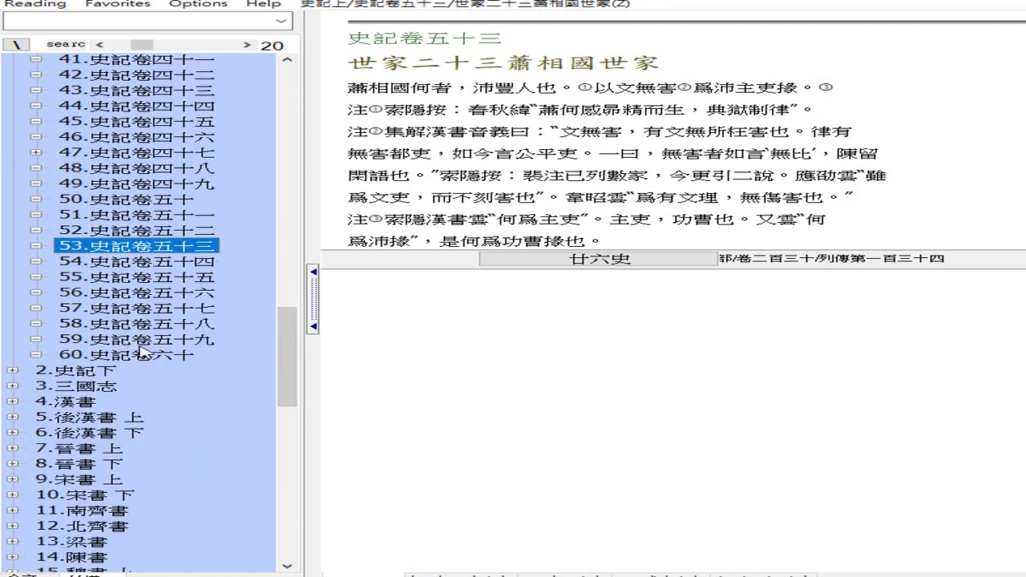
key(Up)
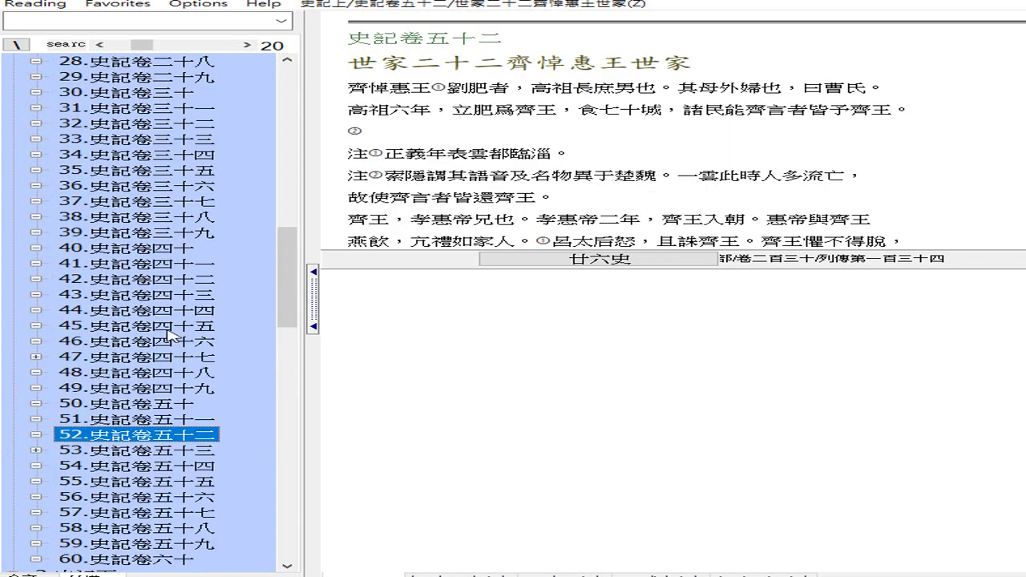
click(286, 466)
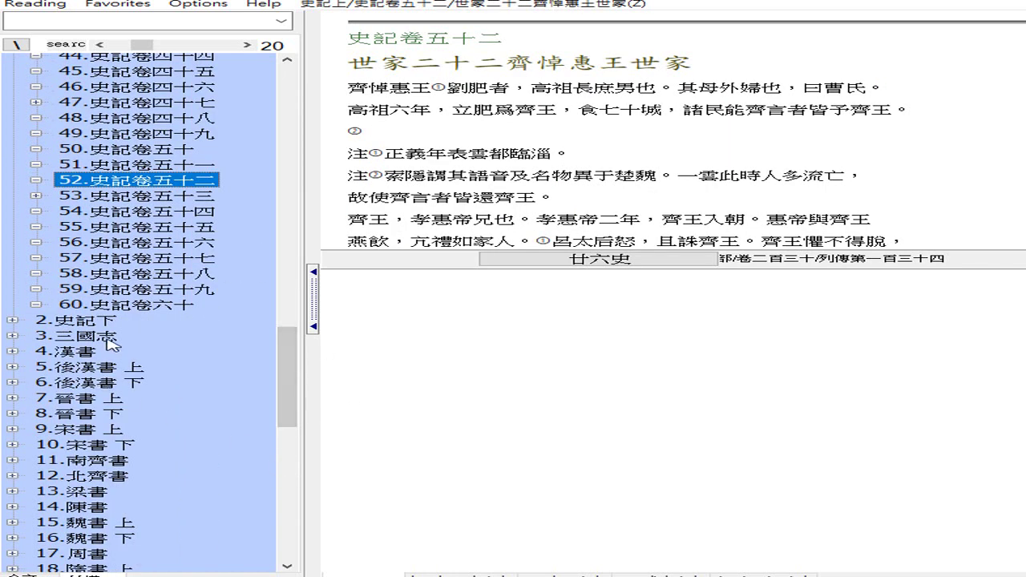
key(Down)
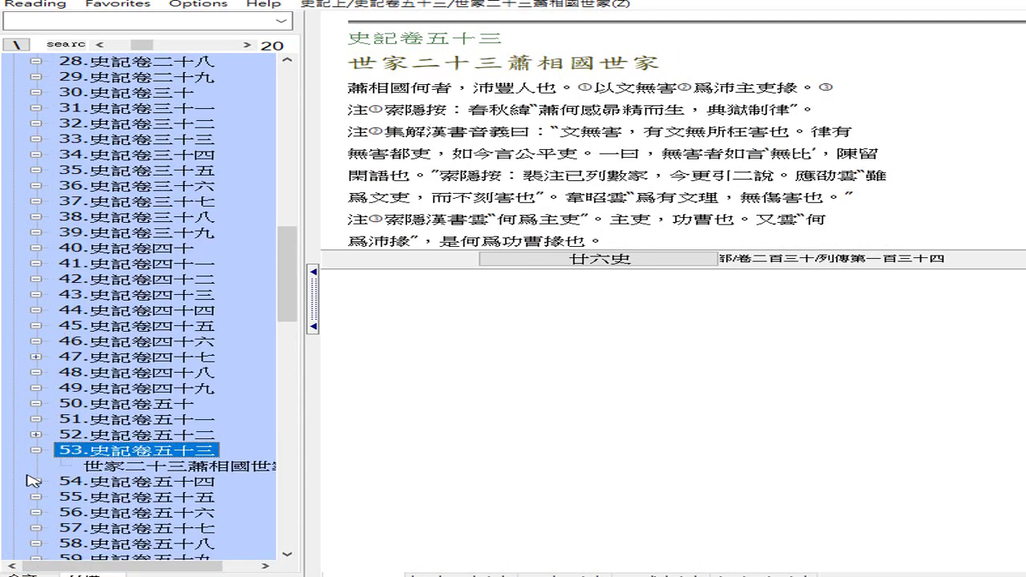
- View the openings of 史記卷五十六 陳丞相世家 and 史記卷四十五 韓世家
scroll(29, 497, down, 6)
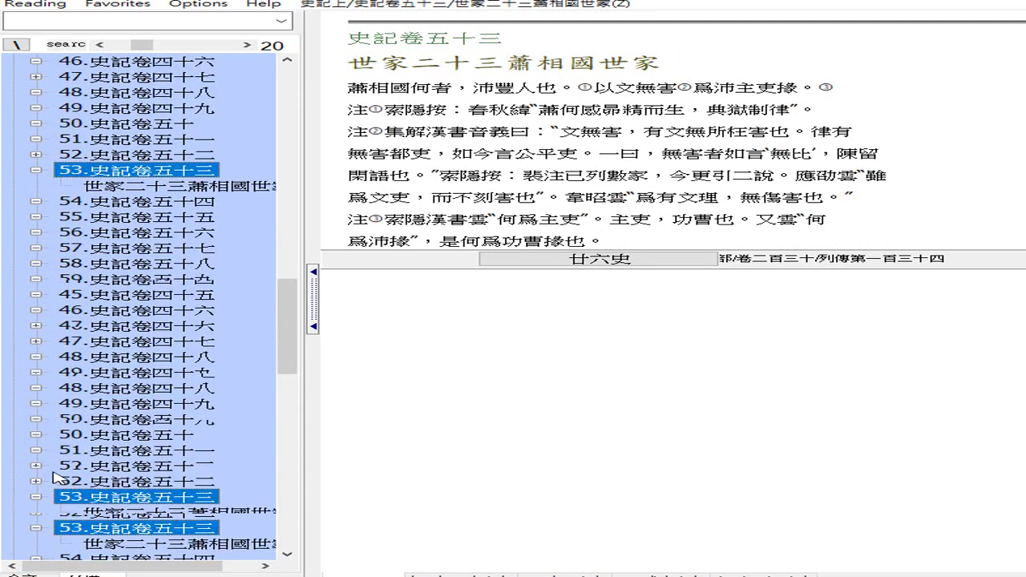
scroll(28, 495, down, 4)
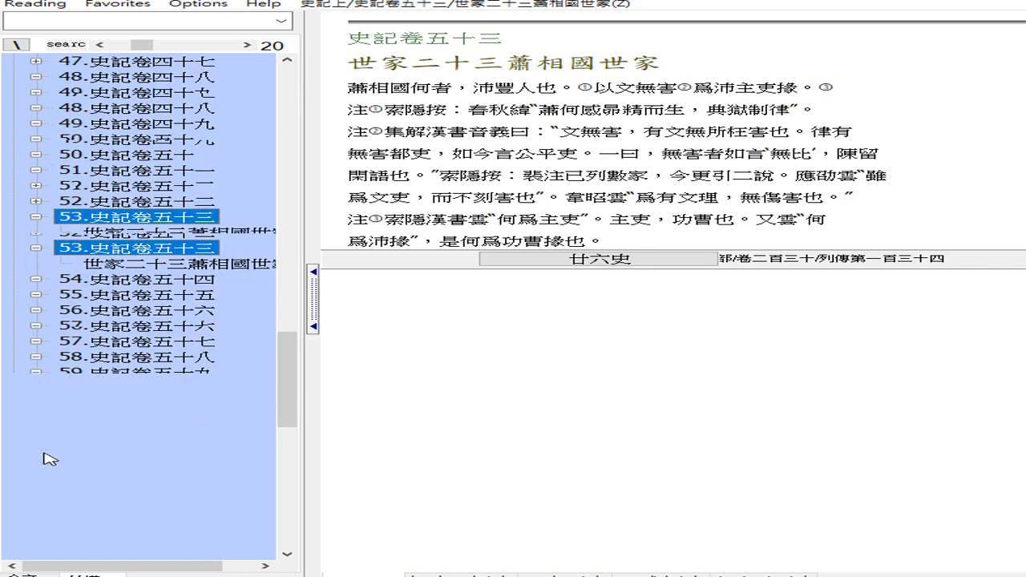
click(48, 463)
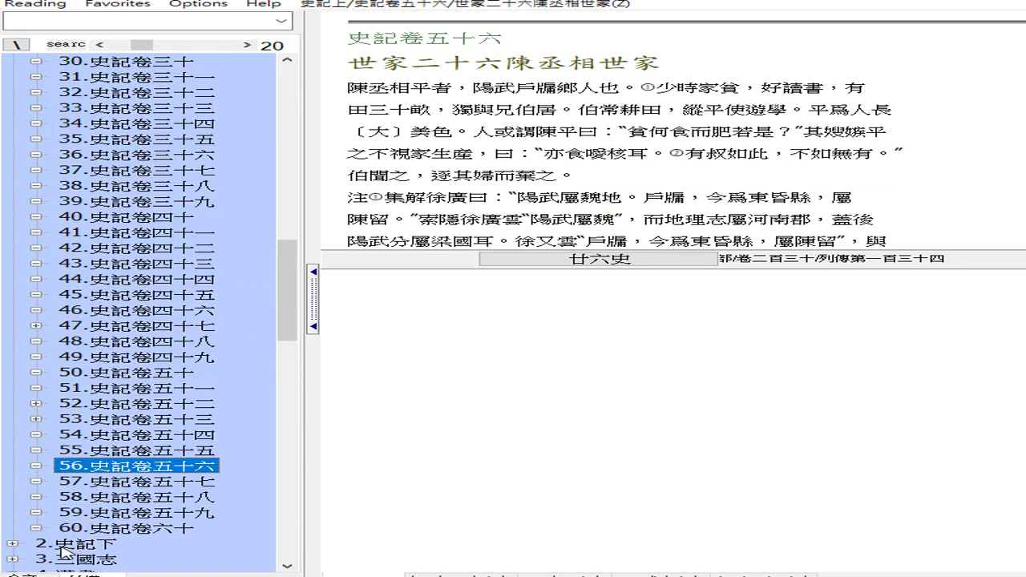
key(4)
key(5)
scroll(63, 551, down, 3)
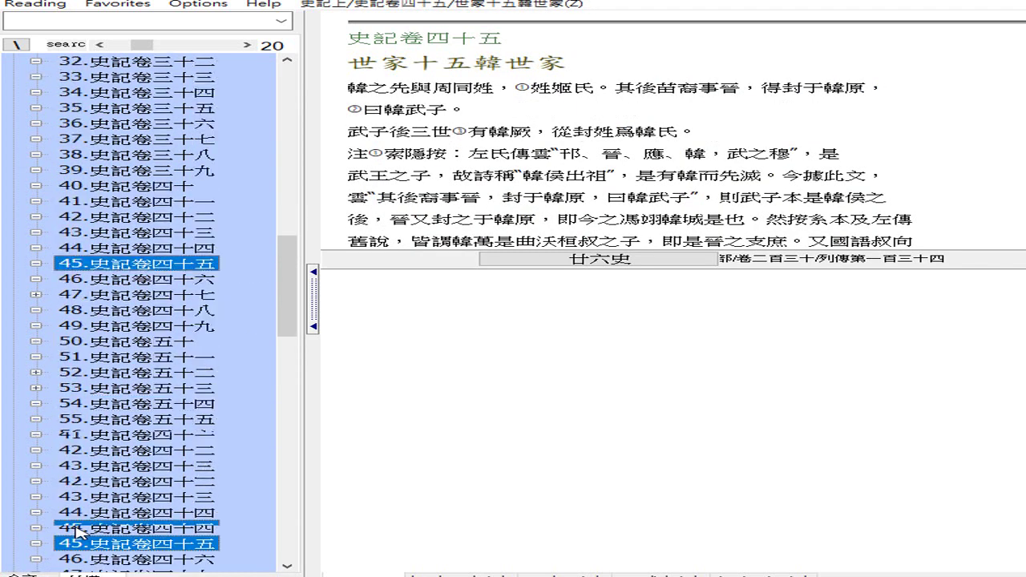
- View the opening of 史記卷六十 三王世家, and reopen 史記卷四十七 孔子世家
scroll(89, 542, down, 2)
scroll(88, 541, down, 3)
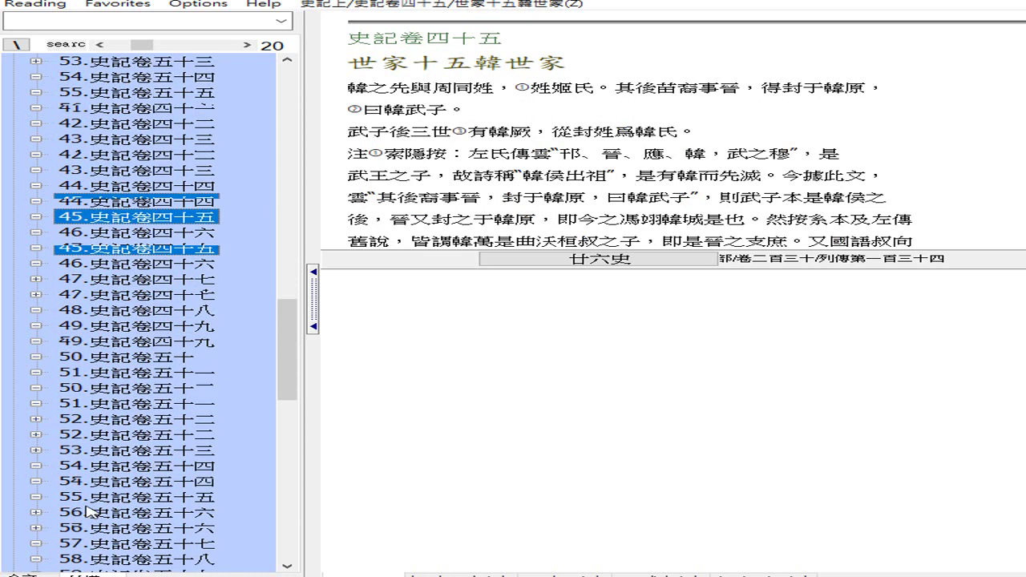
click(101, 420)
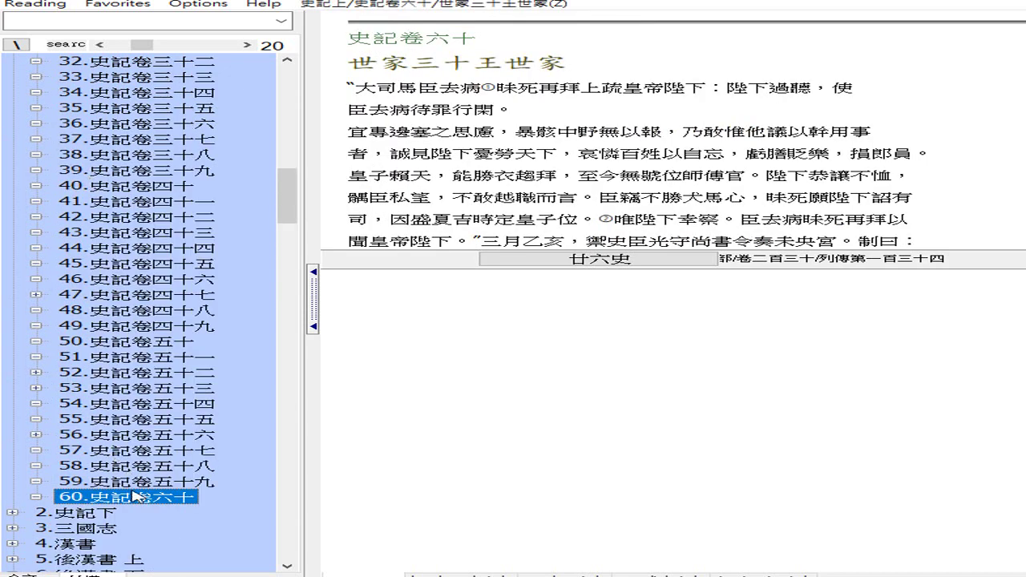
click(100, 533)
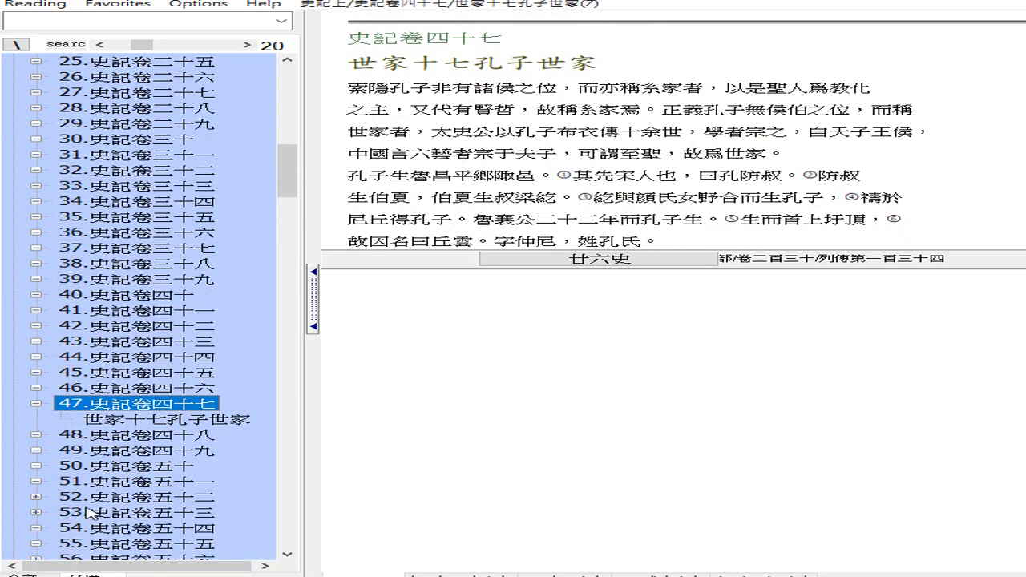
- Look over the chapters after 孔子世家 and open 史記卷四十八 陳涉世家
scroll(90, 513, down, 6)
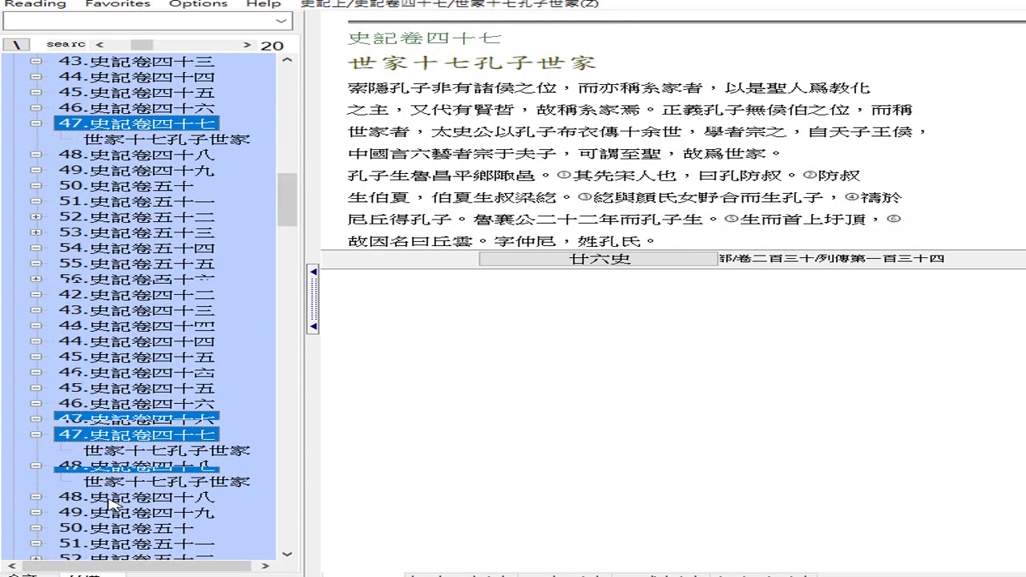
scroll(108, 504, down, 3)
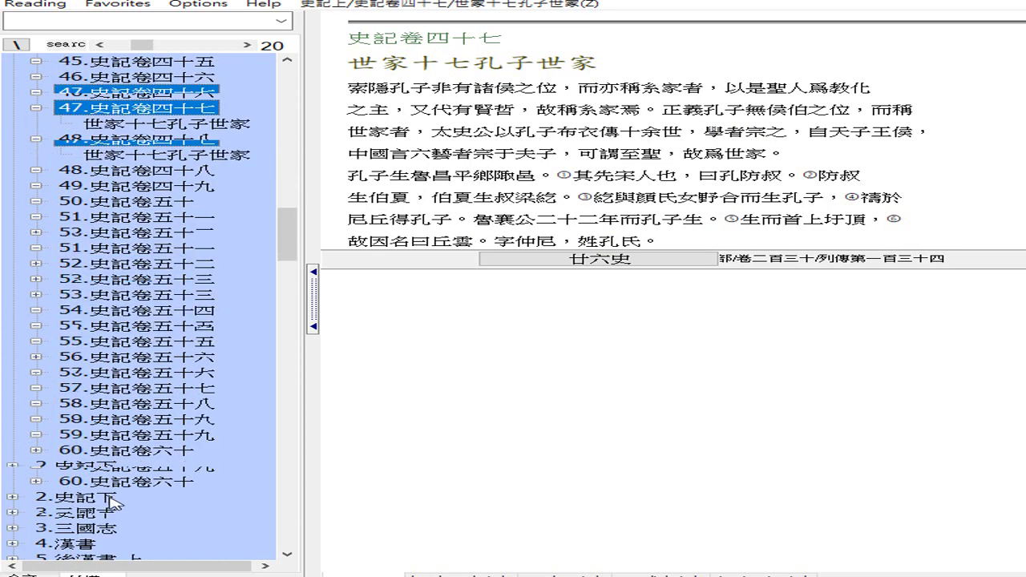
click(68, 545)
click(59, 517)
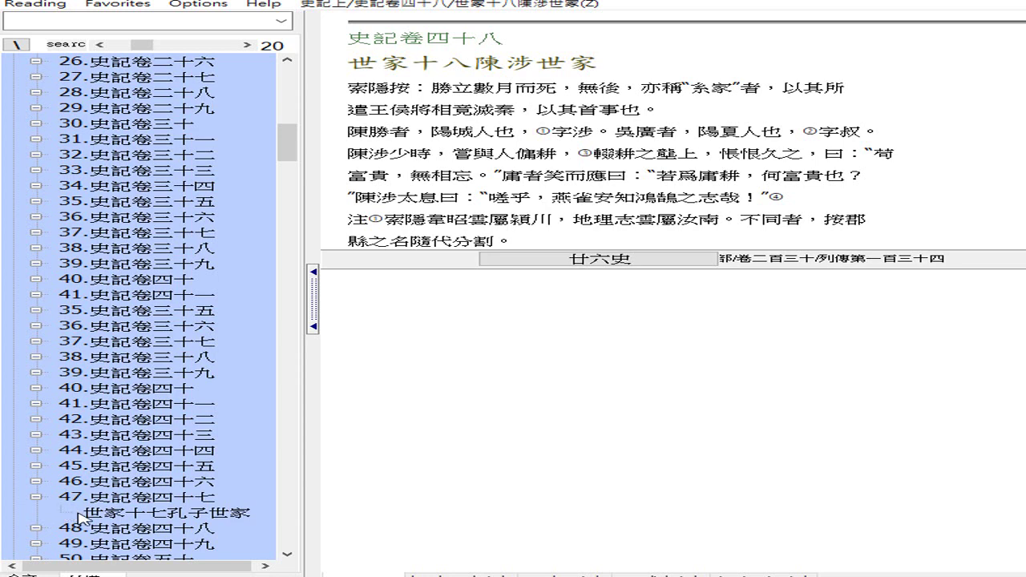
- View 史記卷五十九 五宗世家 and return to 史記卷四十七 孔子世家
scroll(157, 517, down, 8)
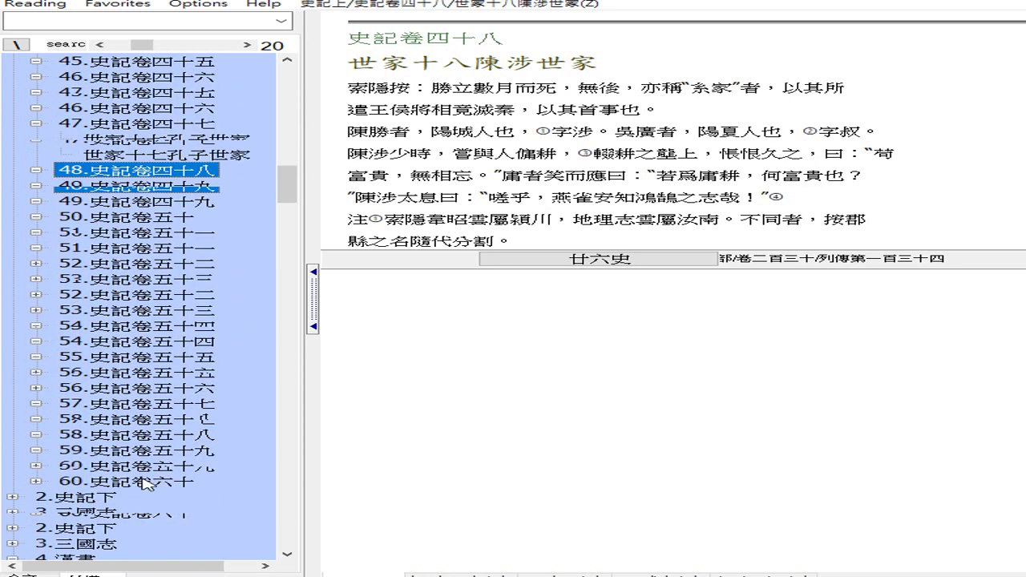
click(144, 482)
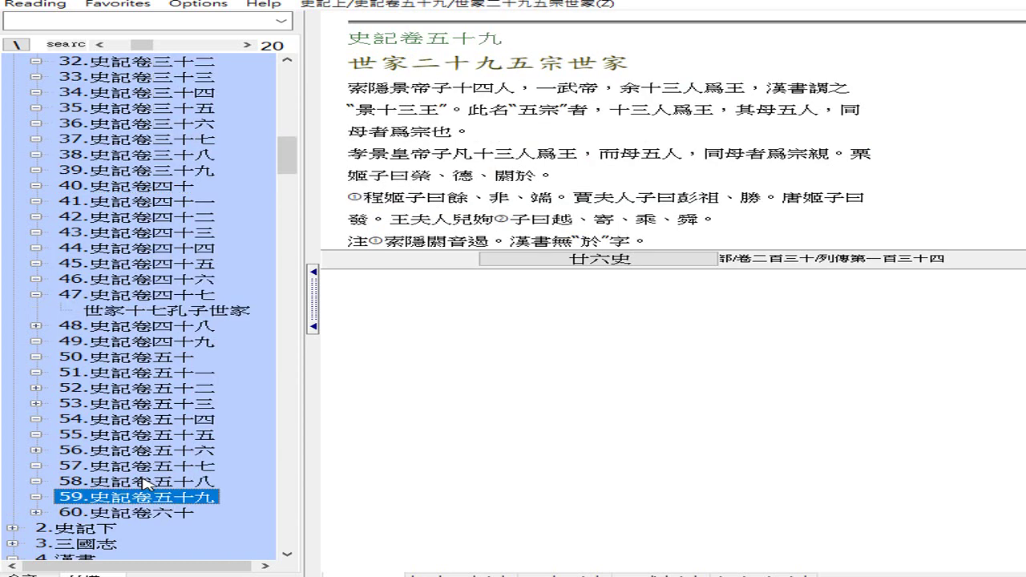
key(alt+Left)
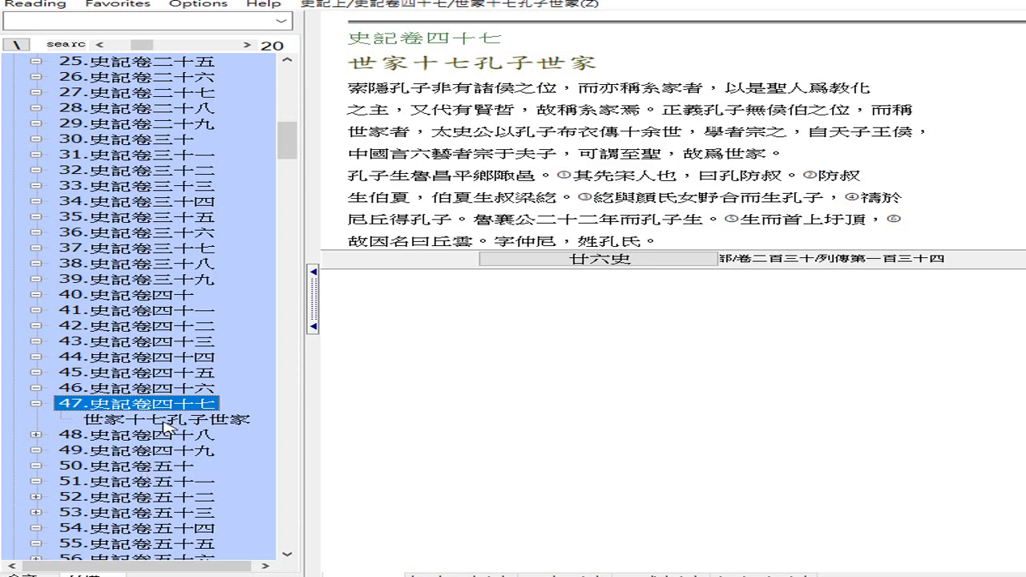
- View the opening and 目錄 of 三國志, and return to 史記卷四十七 孔子世家
scroll(165, 429, down, 6)
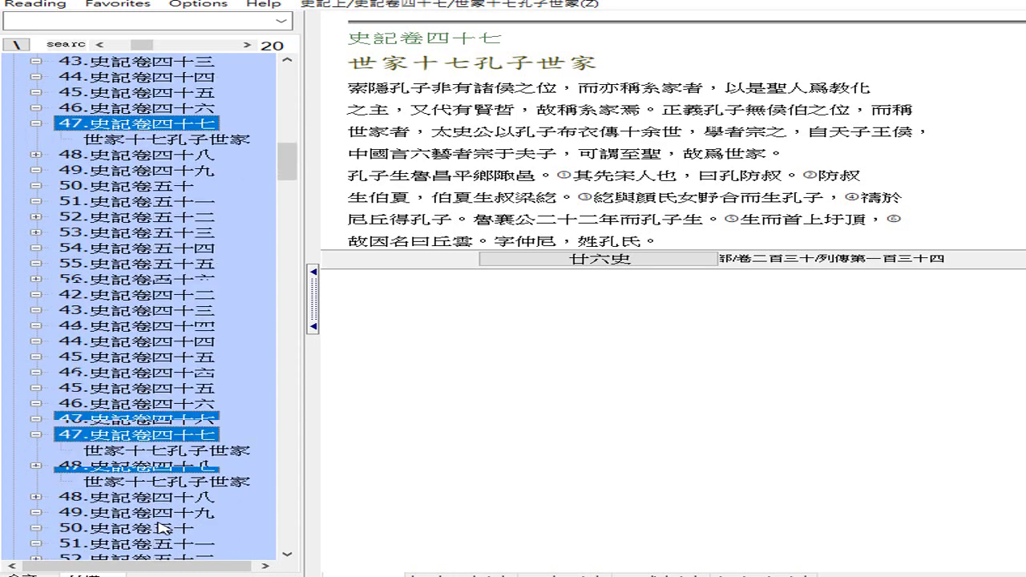
scroll(160, 514, down, 8)
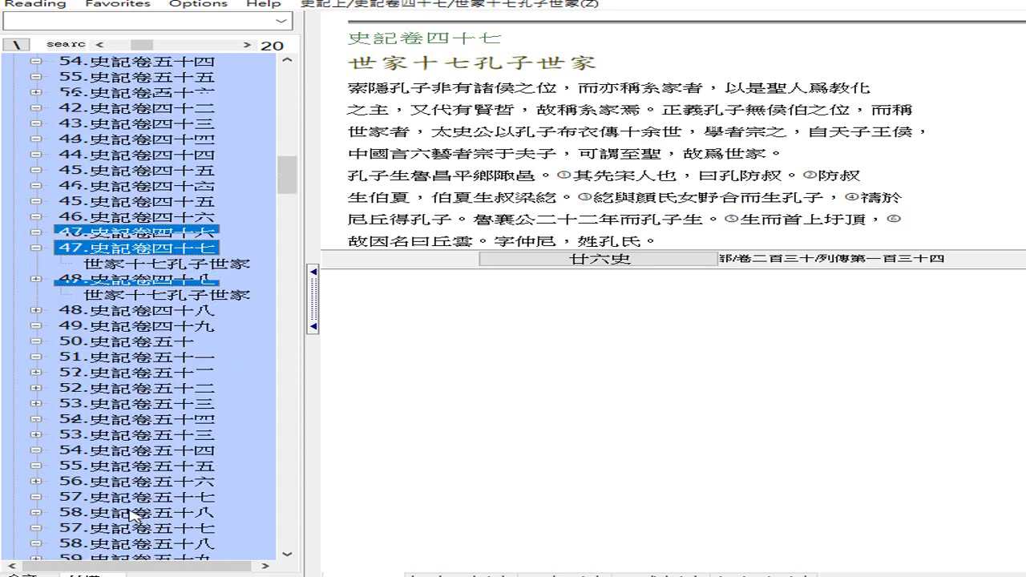
click(104, 498)
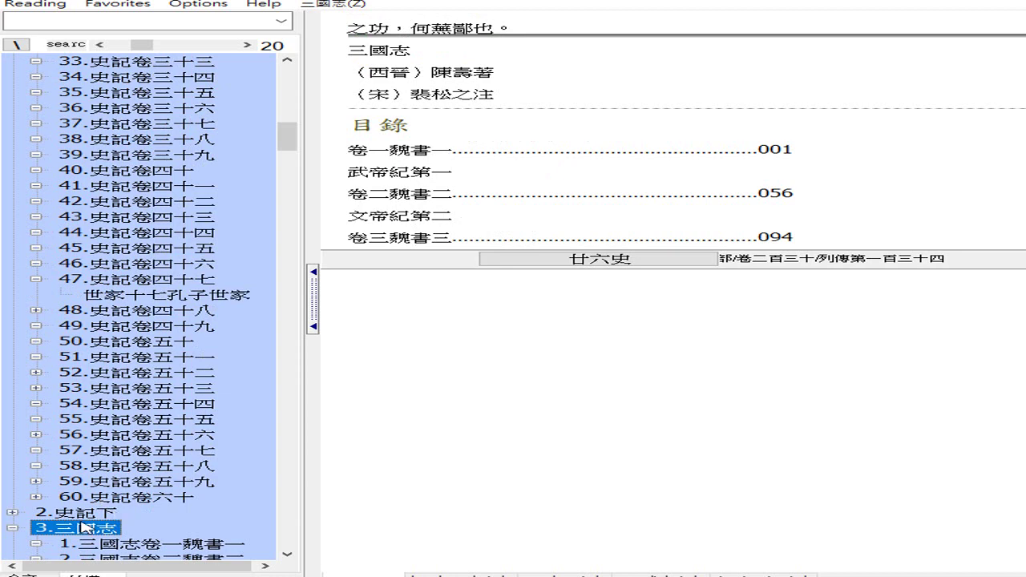
click(84, 526)
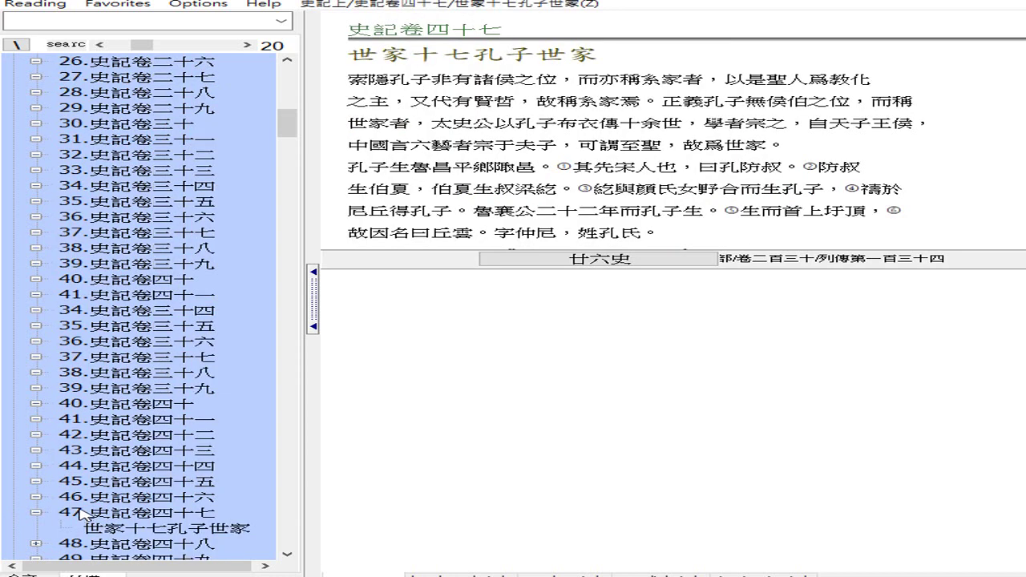
- View the opening of 史記卷五十九 五宗世家, and open the first chapter of 史記下, 伯夷列傳
scroll(188, 473, down, 4)
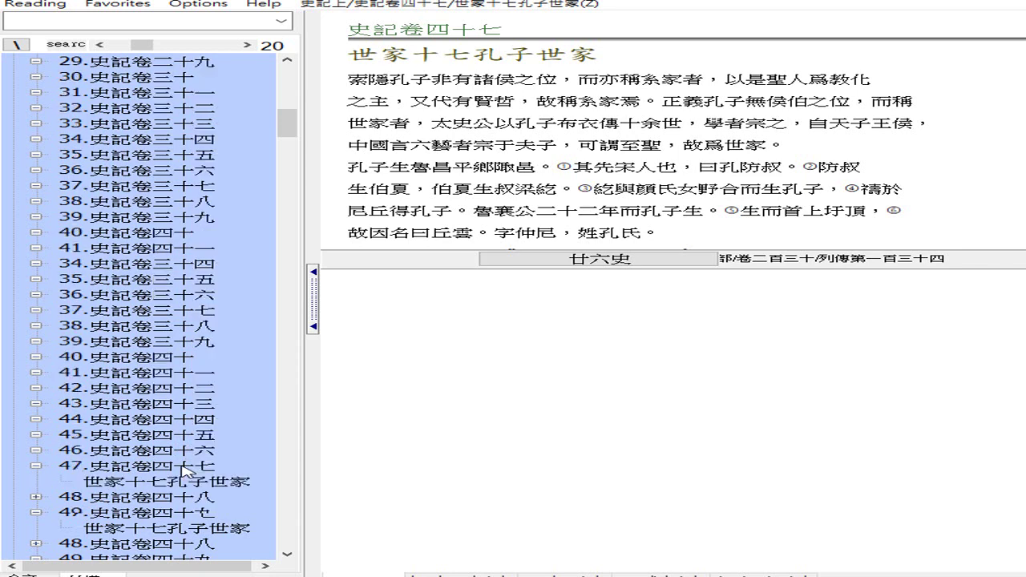
scroll(132, 515, down, 5)
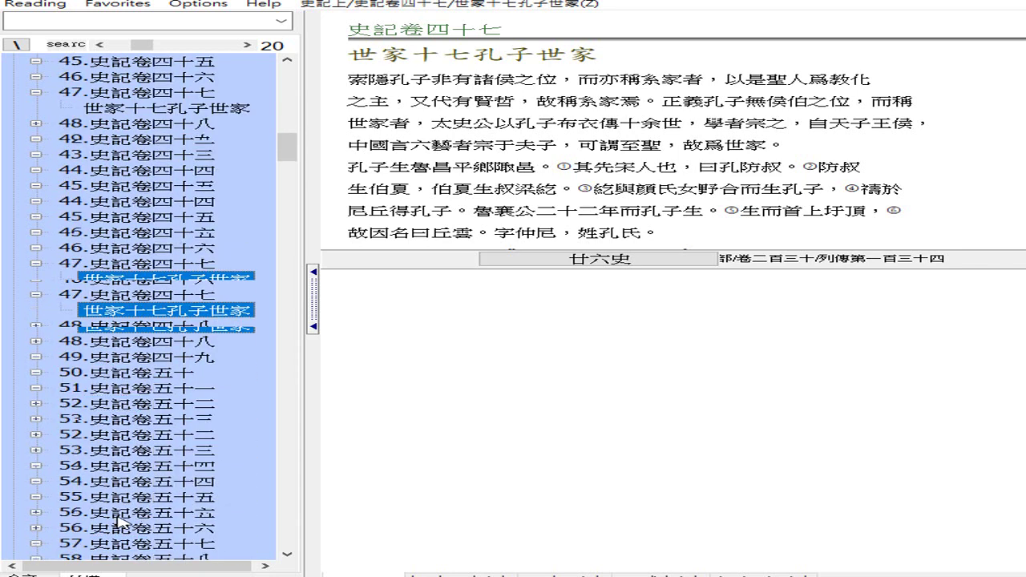
click(102, 416)
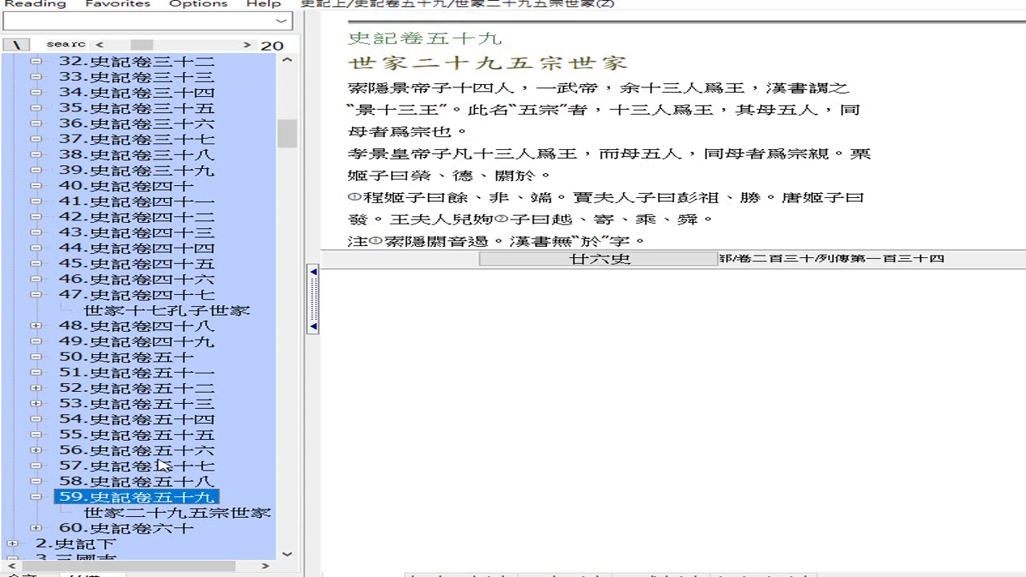
key(Page_Down)
key(Page_Down)
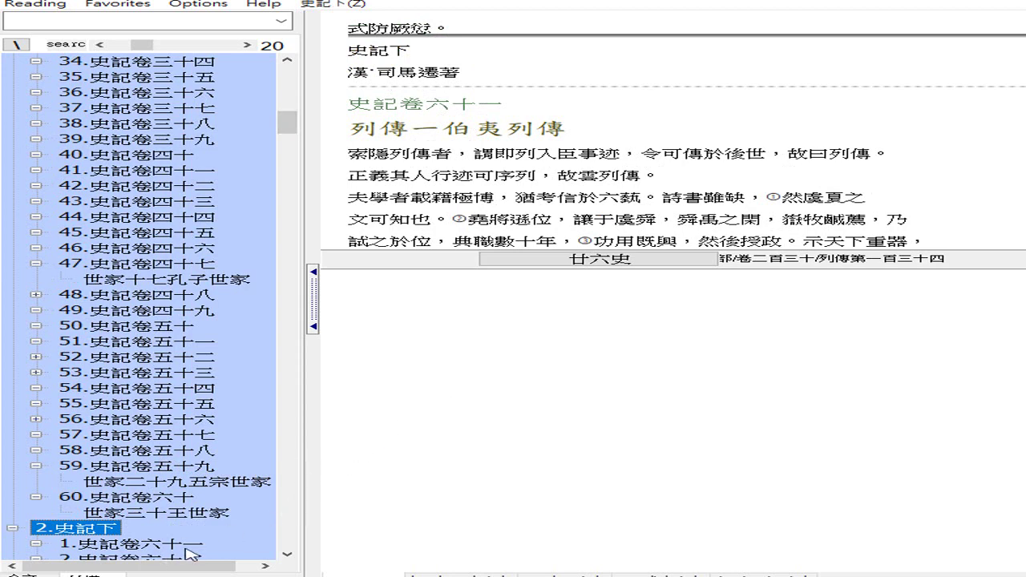
- Go through the 列傳 chapters of 史記下 from 卷六十二 管晏列傳 to 卷六十四 司馬穰苴列傳
click(287, 554)
drag(287, 553, 287, 557)
key(Down)
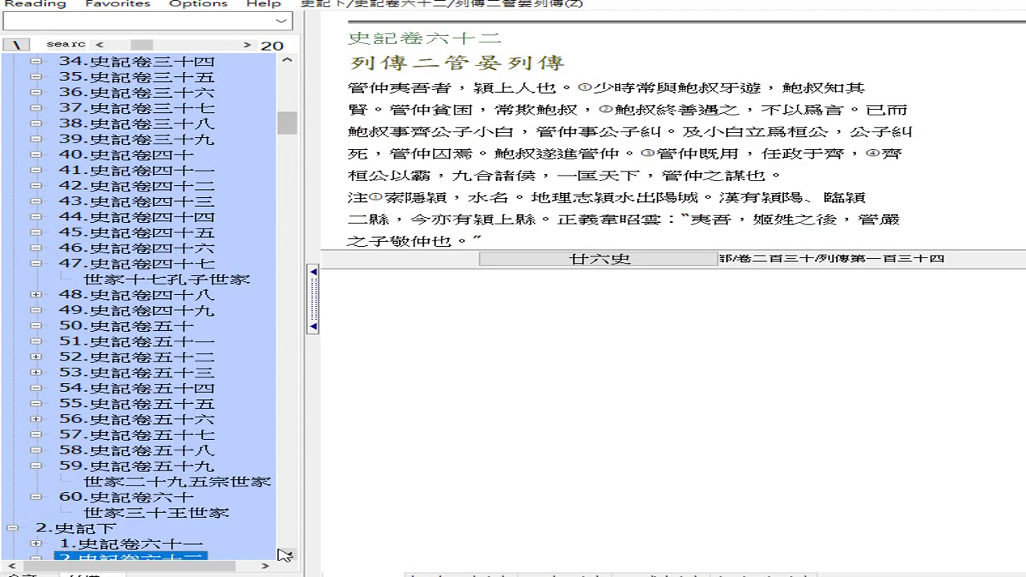
key(Down)
key(Down)
key(Down)
key(Down)
key(Down)
key(Down)
key(Down)
key(Down)
key(Down)
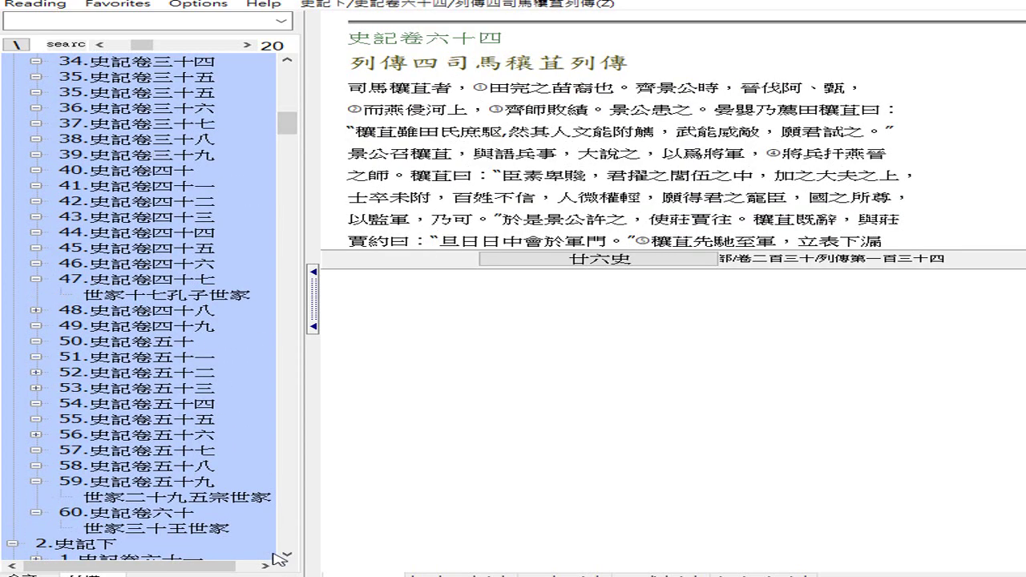
- Continue through the 列傳 chapters past 卷七十五 孟嘗君列傳 to 卷九十八 傅靳蒯成列傳
key(Down)
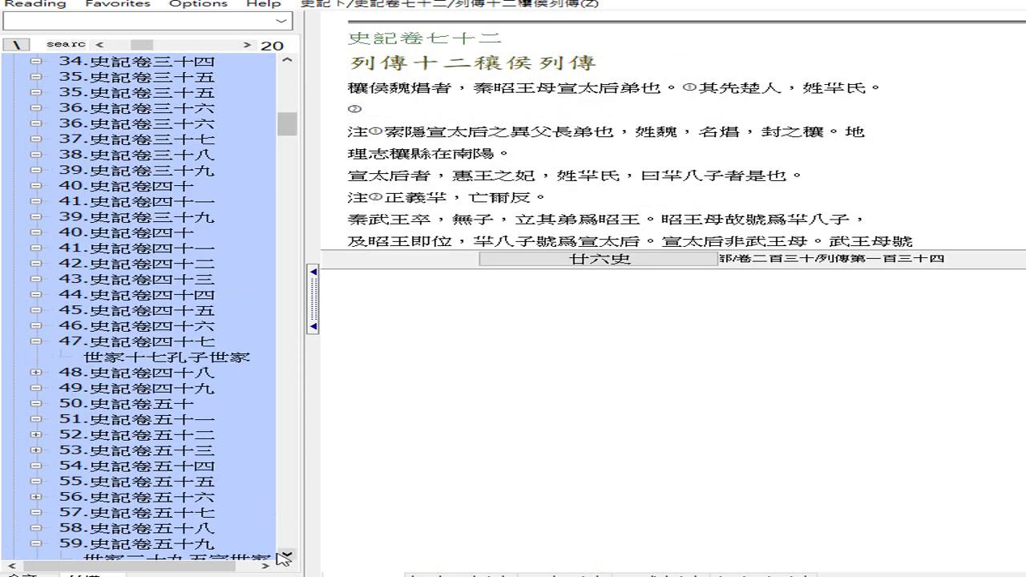
key(Down)
key(Down)
key(Down)
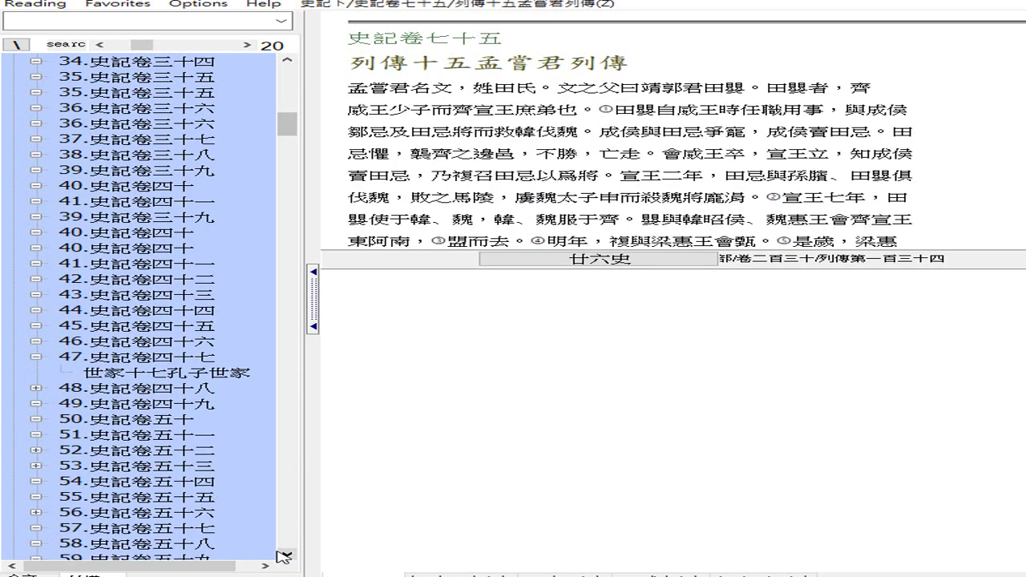
click(284, 556)
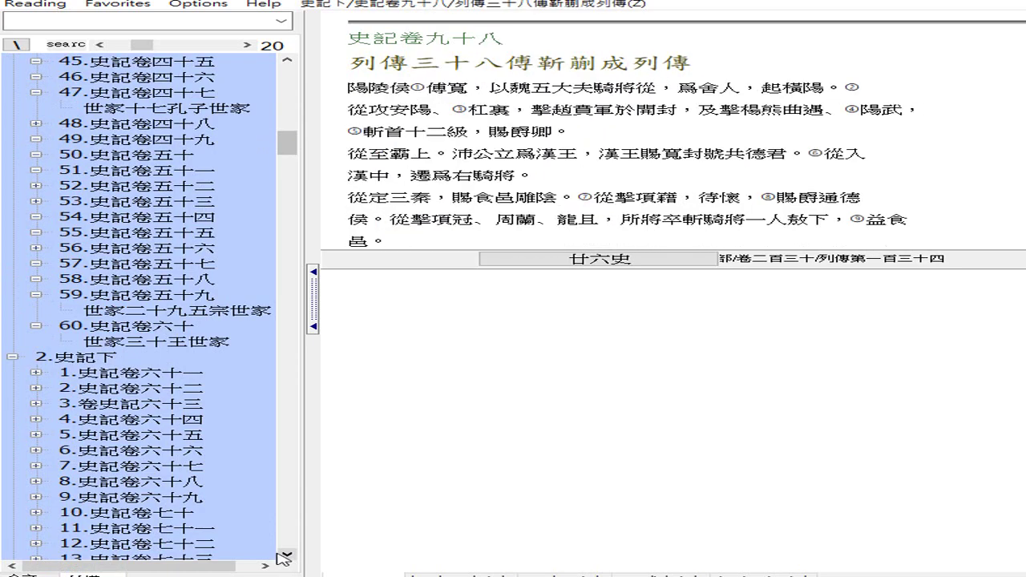
- View the openings of 史記卷一一七 司馬相如列傳 and 史記卷一二零 汲鄭列傳
click(284, 559)
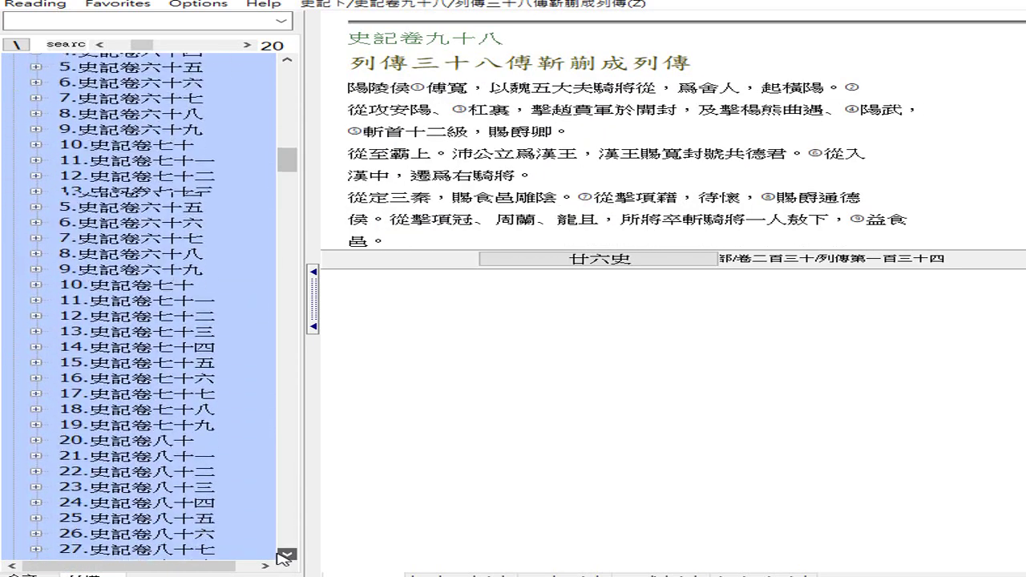
click(285, 558)
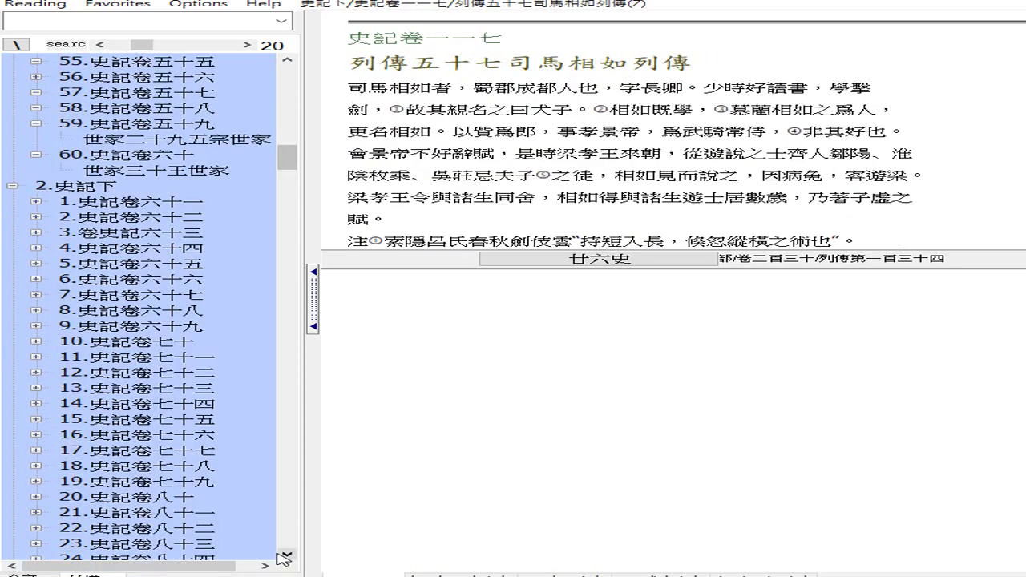
click(284, 559)
click(285, 559)
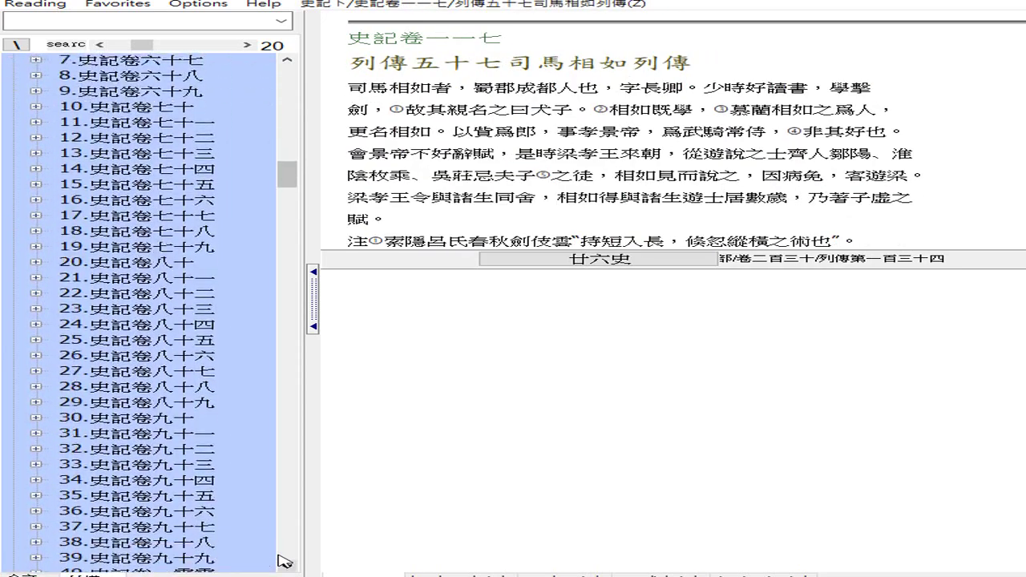
click(285, 559)
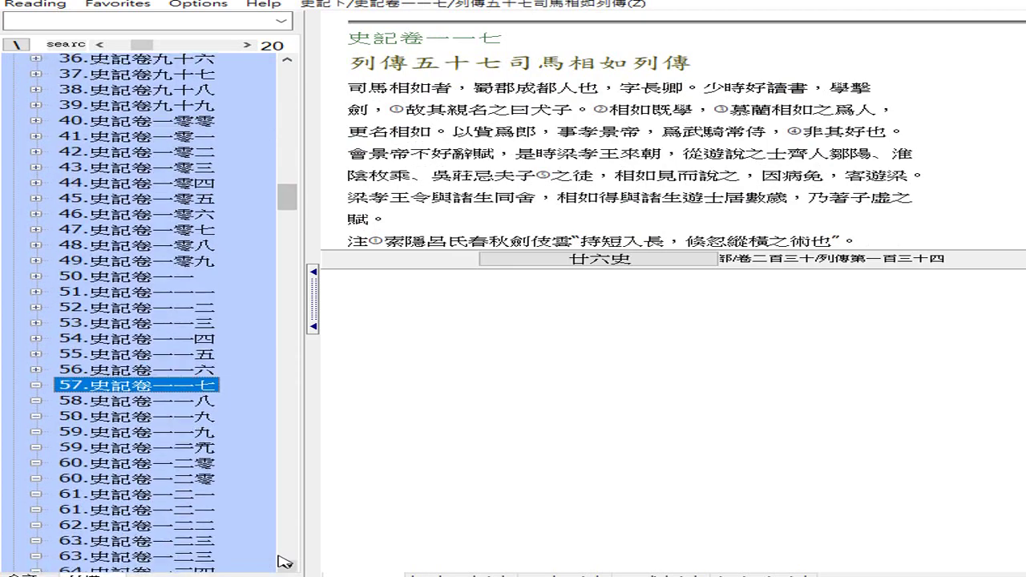
click(285, 558)
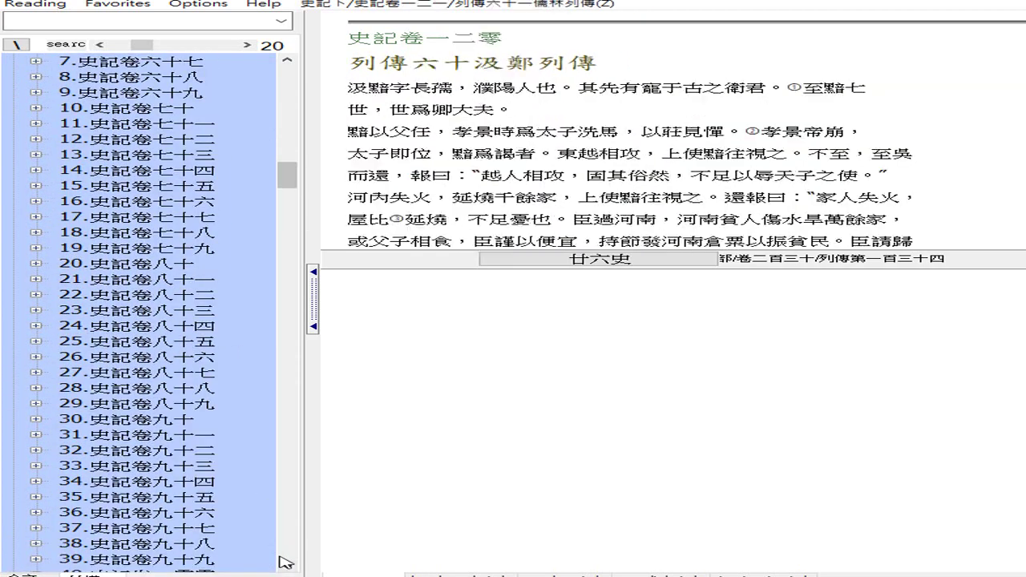
- Advance past the end of 史記下 to 三國志, and go back to open the final 史記 chapter, 太史公自序
click(285, 563)
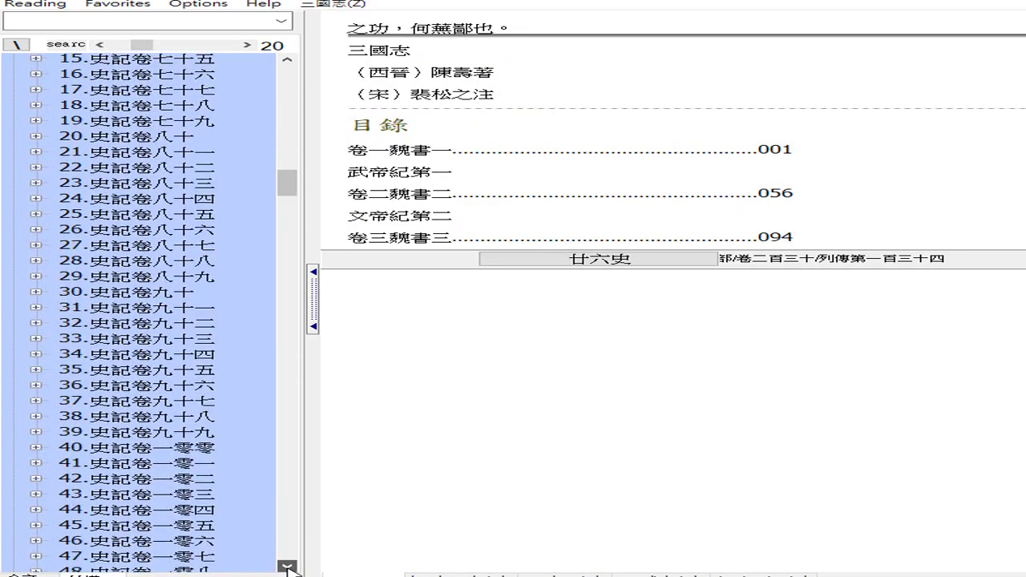
drag(287, 567, 293, 572)
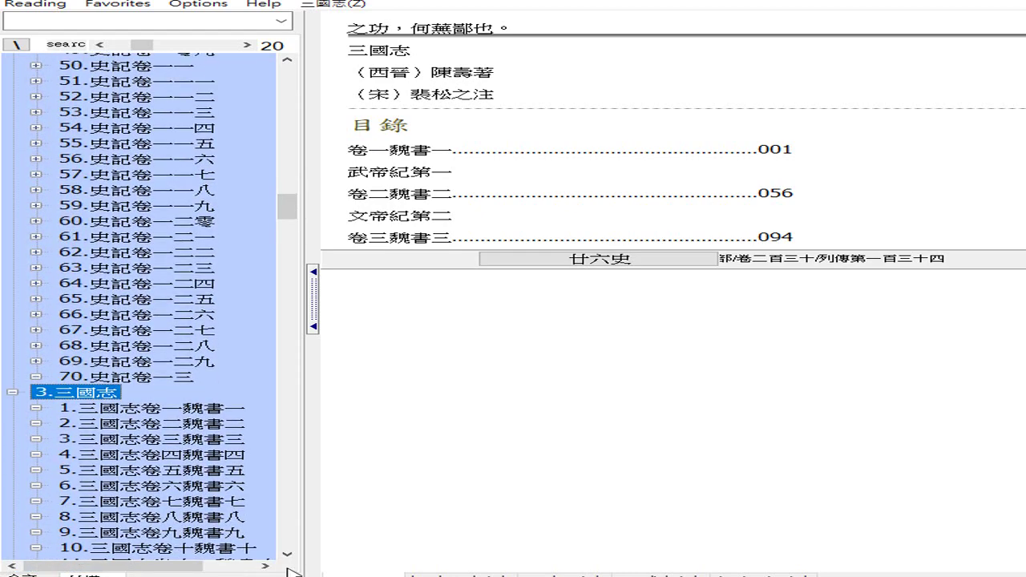
click(287, 567)
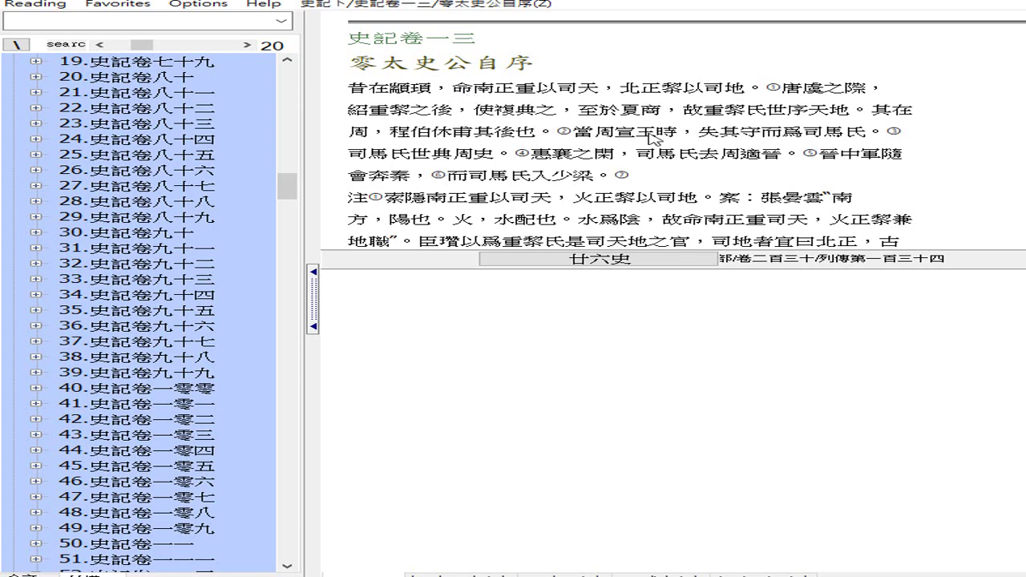
- Read the opening of 太史公自序 on the origins of the 司馬 clan, with its annotations
scroll(959, 190, down, 1)
scroll(959, 190, down, 7)
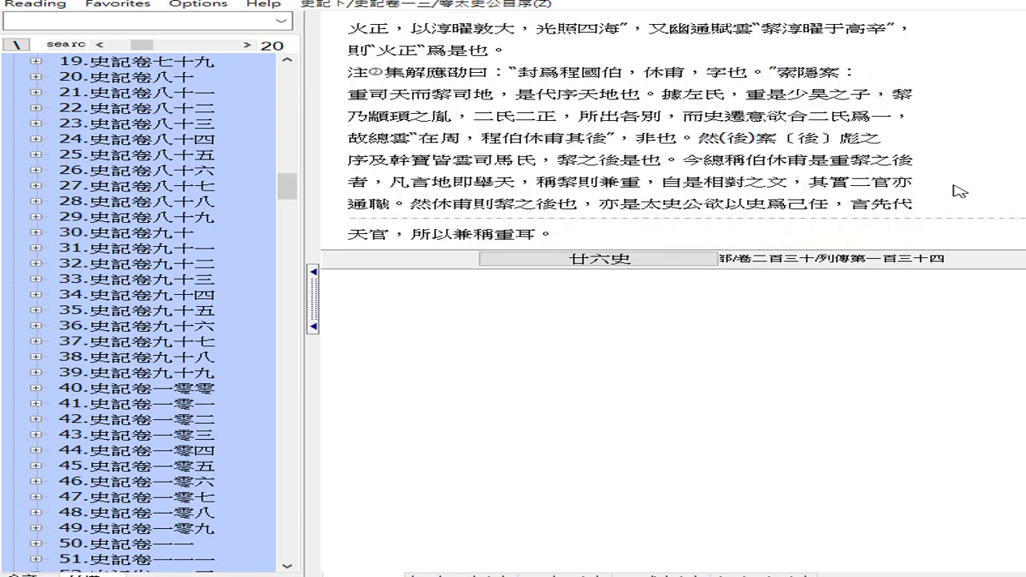
scroll(938, 182, down, 3)
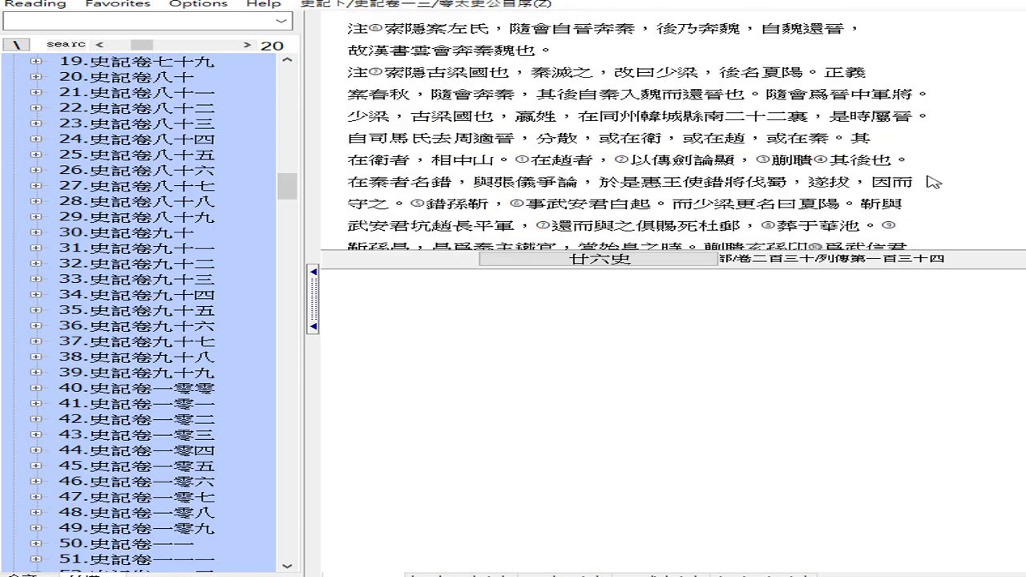
scroll(925, 174, down, 10)
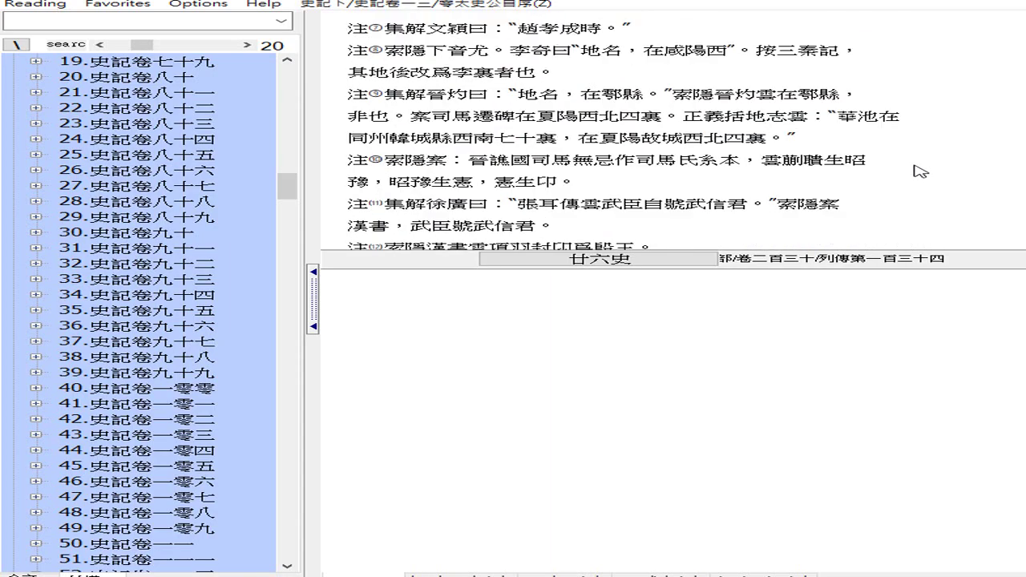
scroll(919, 170, down, 6)
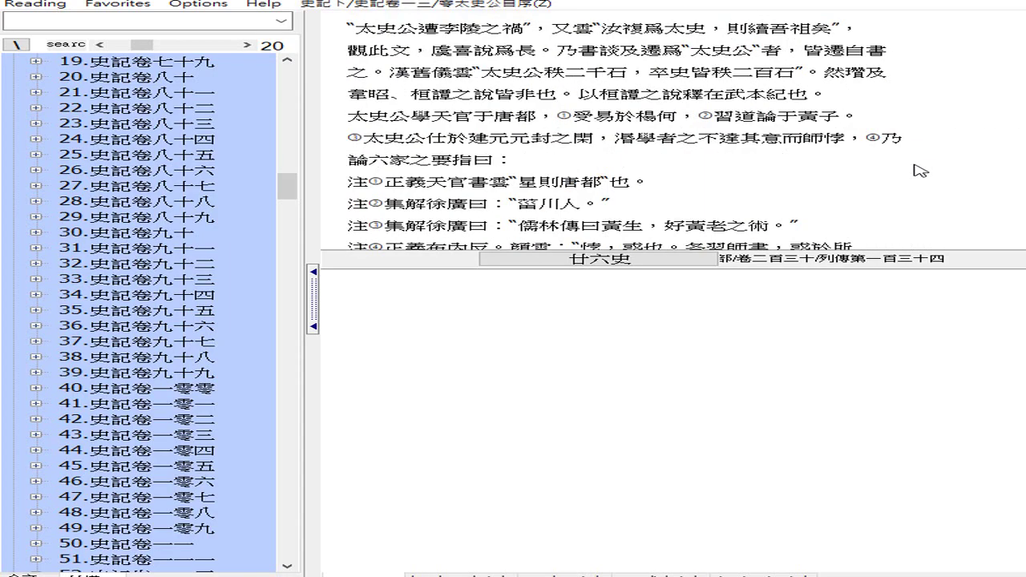
- Read the 論六家之要指 passage of 太史公自序 and its annotations on the six schools
scroll(919, 170, down, 3)
scroll(919, 170, down, 1)
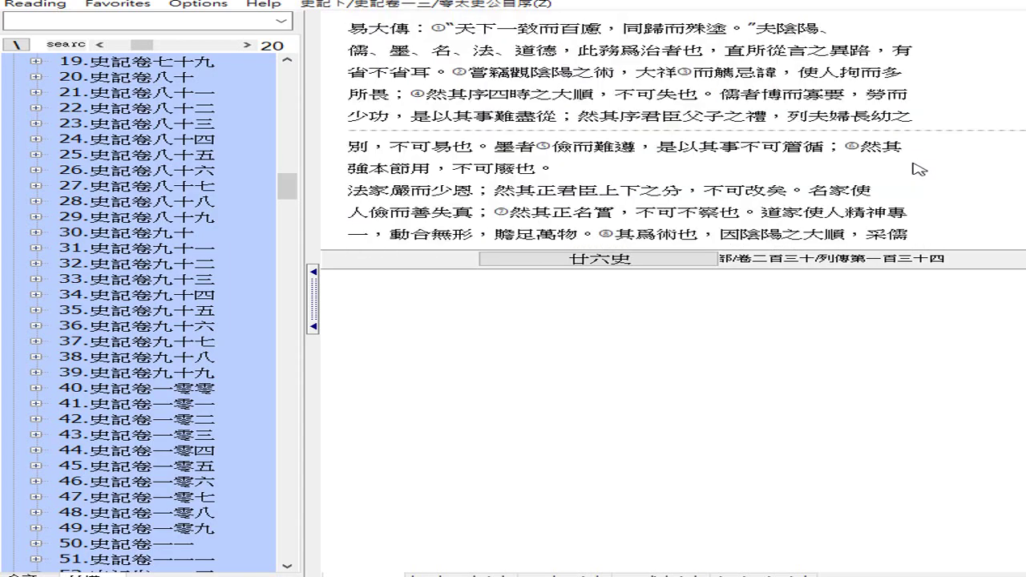
scroll(920, 170, down, 2)
scroll(919, 170, down, 2)
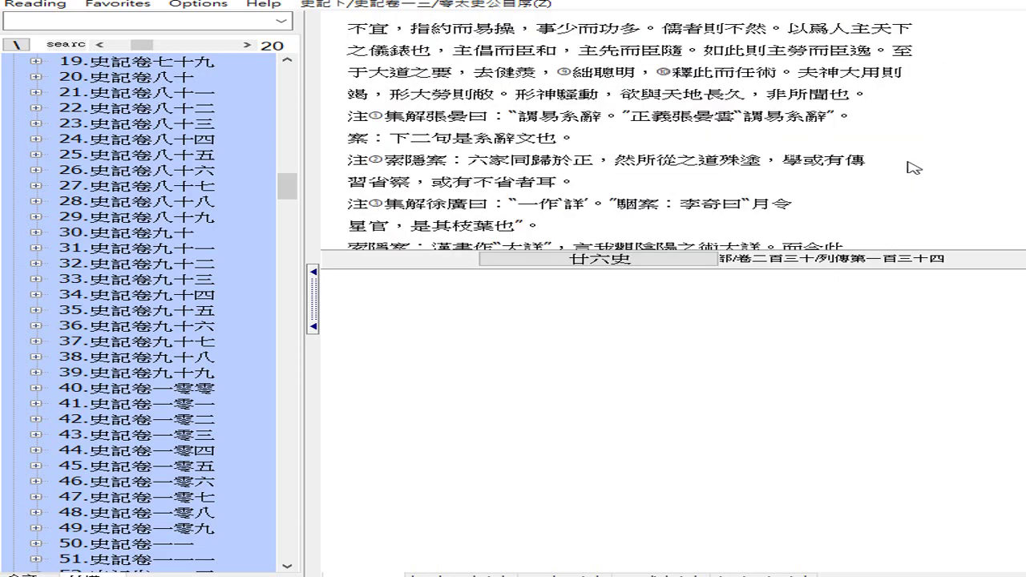
scroll(913, 167, down, 3)
scroll(895, 161, down, 7)
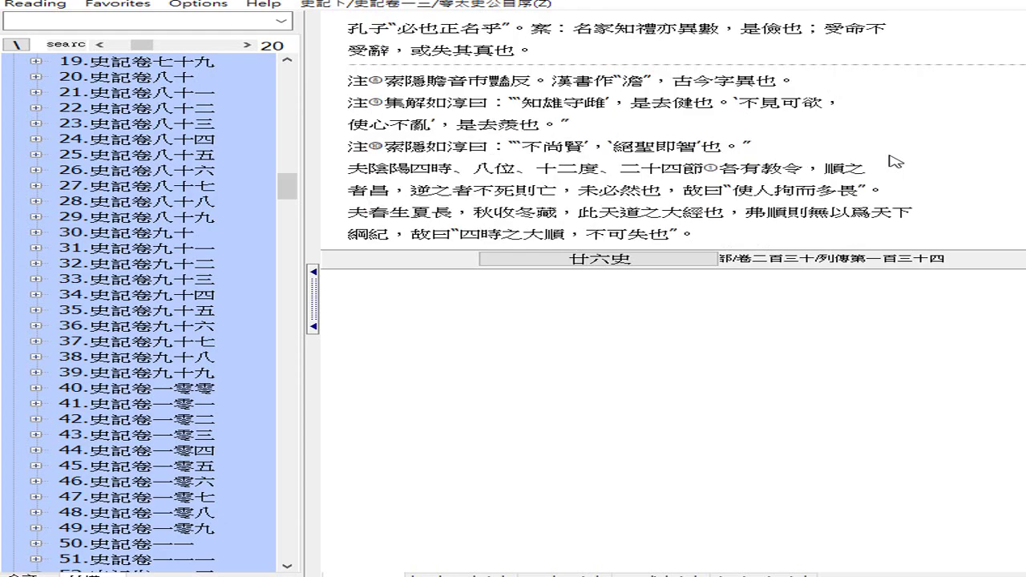
scroll(892, 161, down, 4)
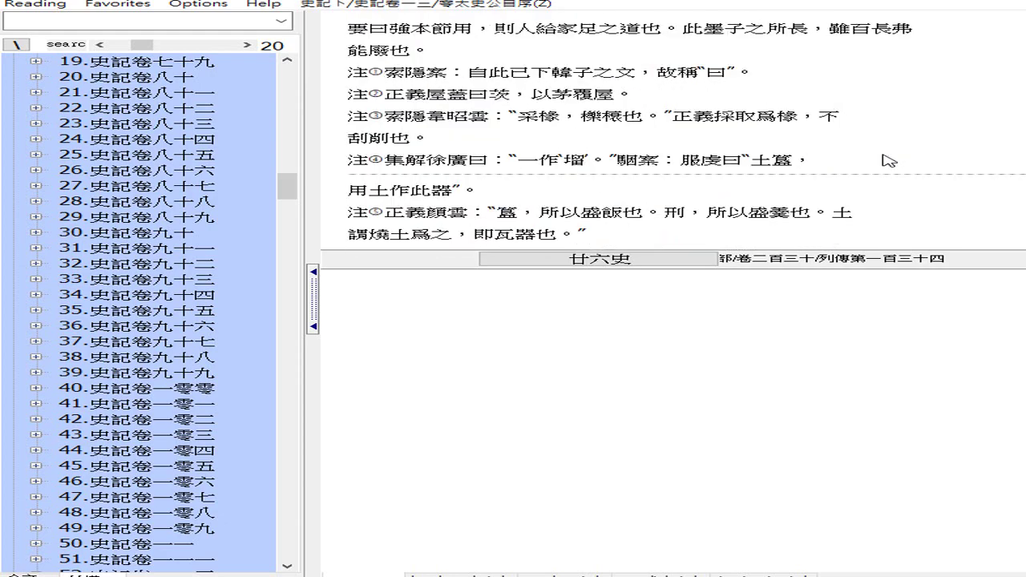
scroll(888, 160, down, 3)
scroll(761, 184, down, 3)
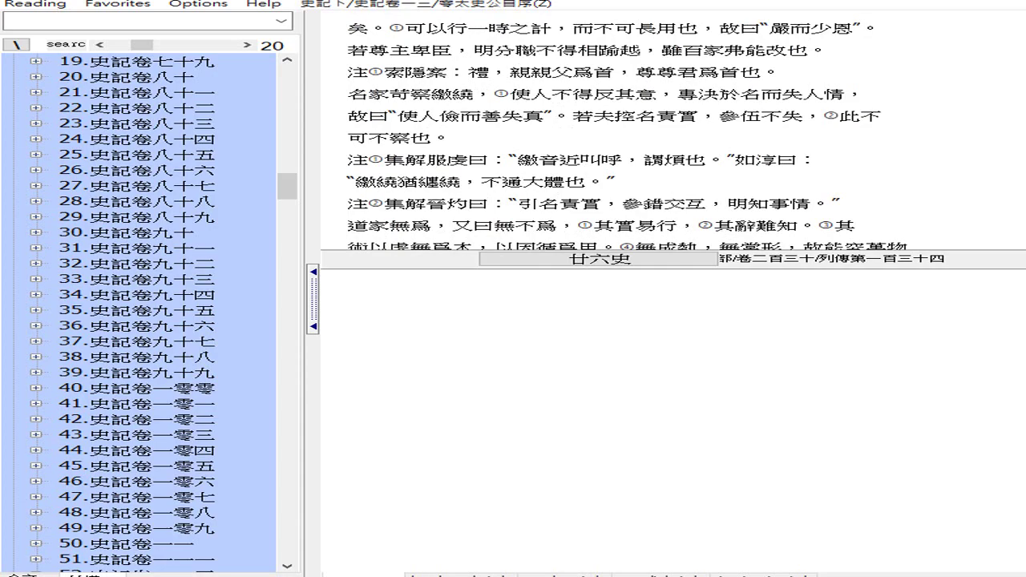
- Skim 太史公自序 from the six-schools passage through the travels, 本紀, 書 and 世家 summaries
scroll(673, 132, down, 9)
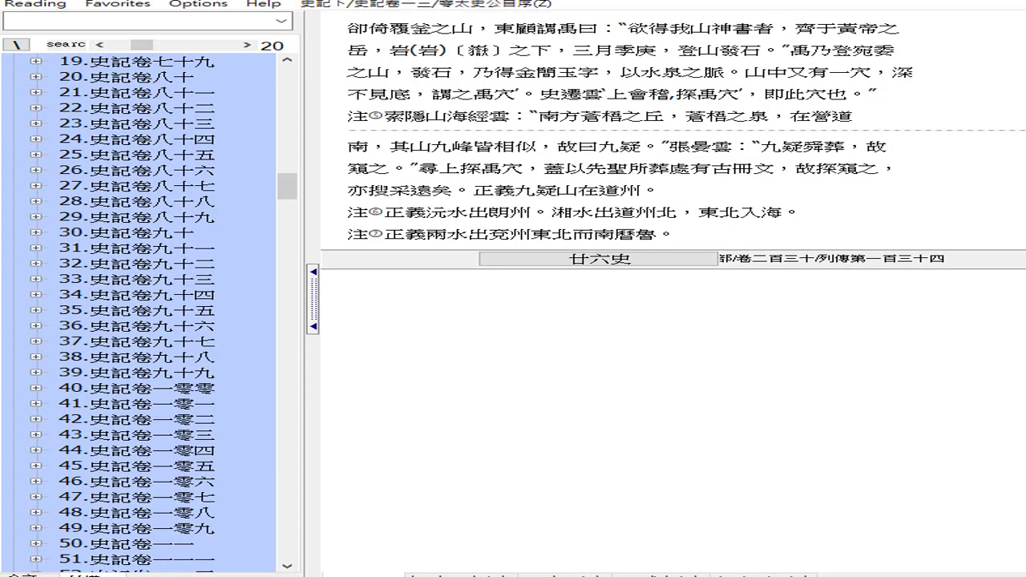
scroll(674, 132, down, 12)
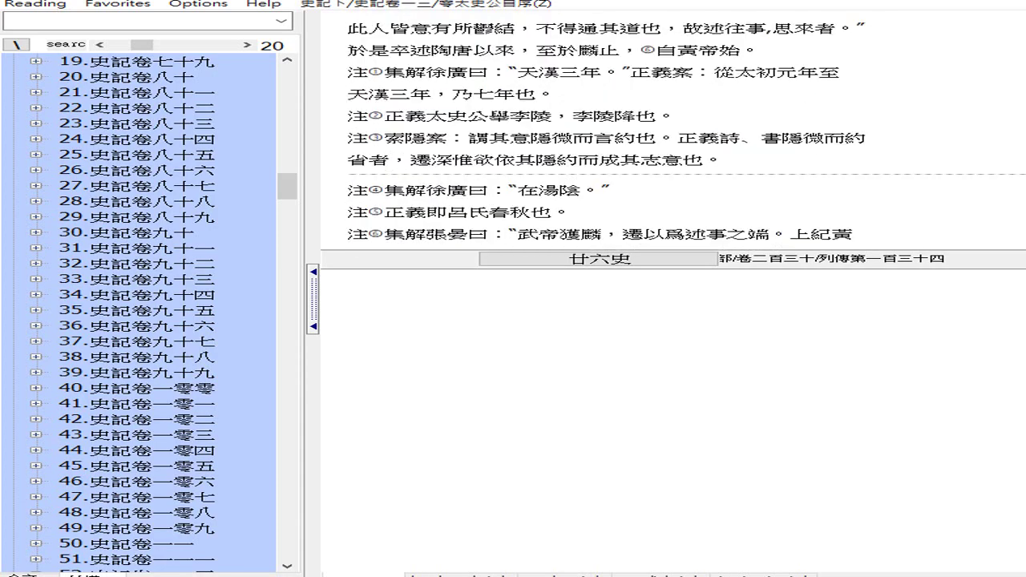
scroll(673, 132, down, 2)
scroll(673, 132, down, 5)
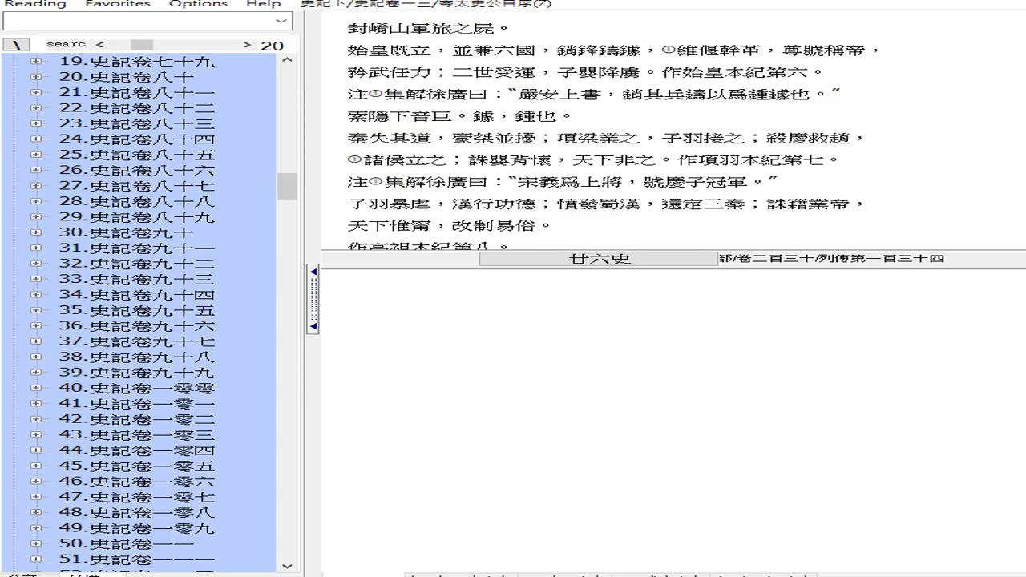
scroll(673, 132, down, 10)
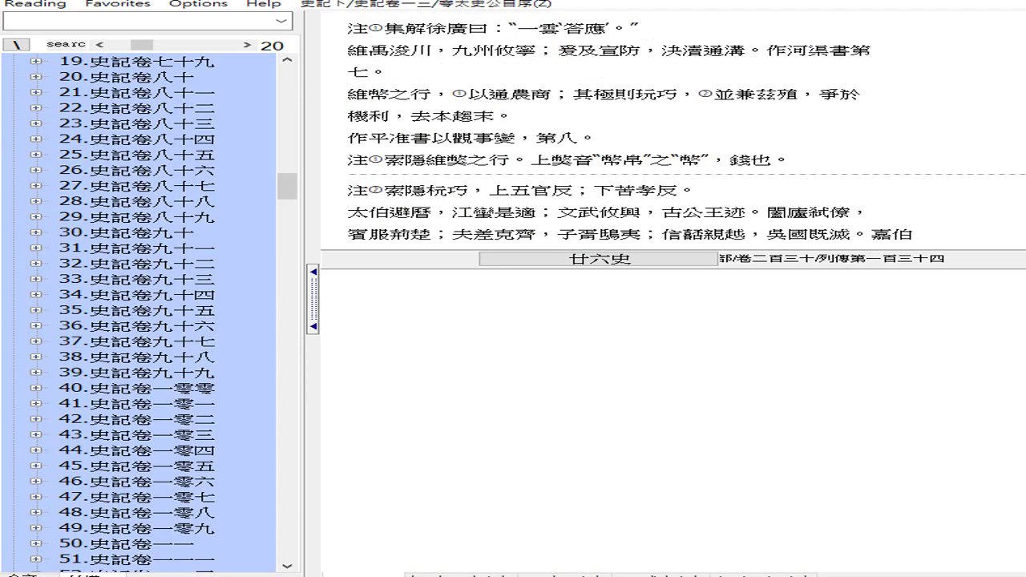
scroll(673, 132, down, 5)
scroll(674, 132, down, 5)
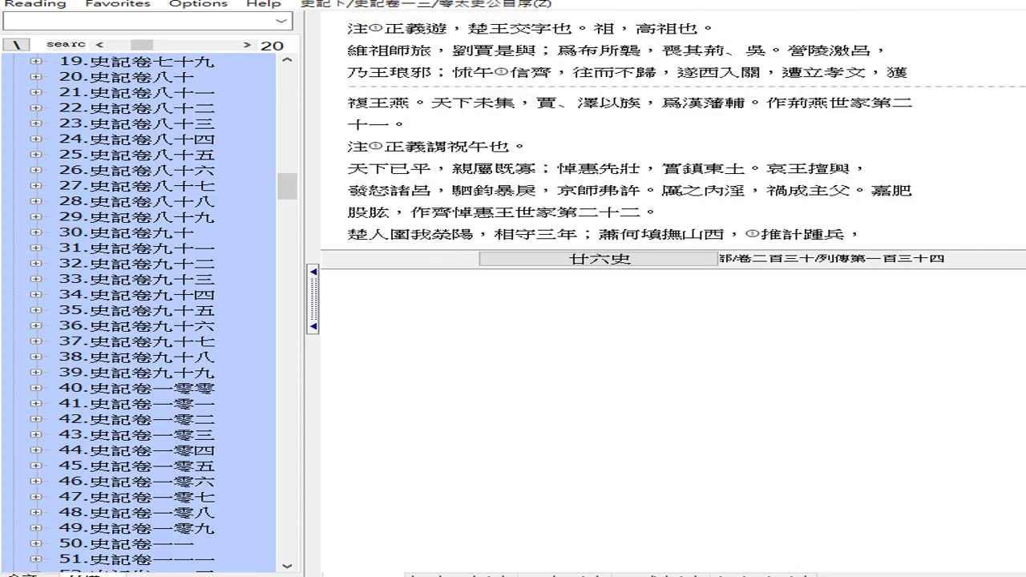
- Skim the 列傳 summaries of 太史公自序 and the closing annotations through to the chapter's end
scroll(674, 132, down, 5)
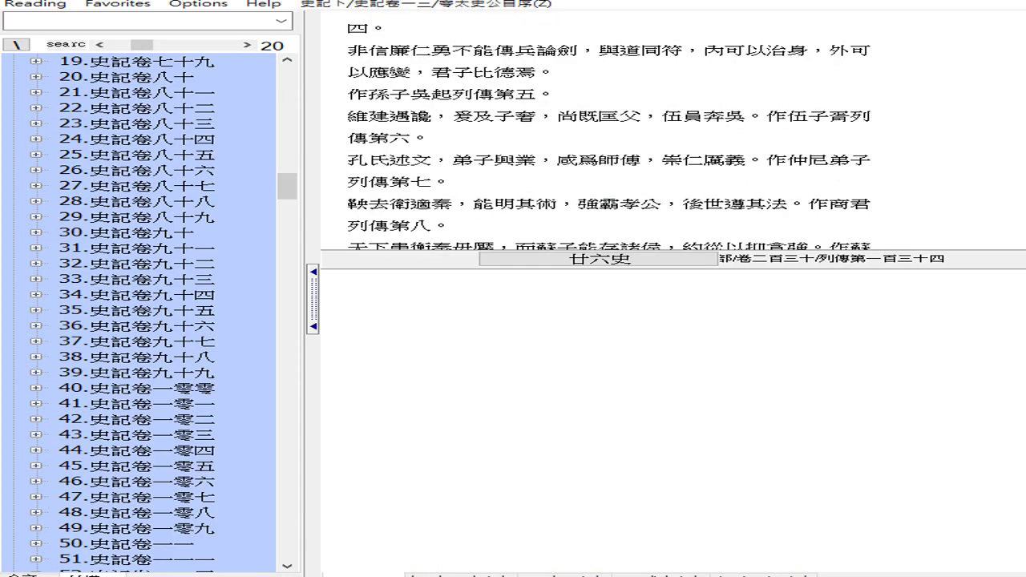
scroll(673, 133, down, 5)
scroll(673, 133, down, 5)
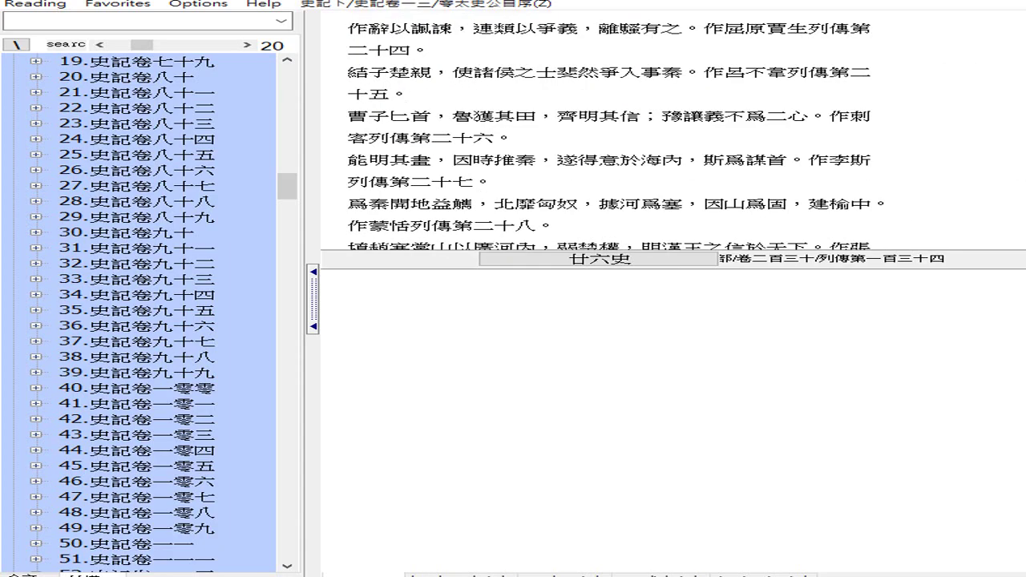
scroll(673, 132, down, 5)
scroll(673, 132, down, 20)
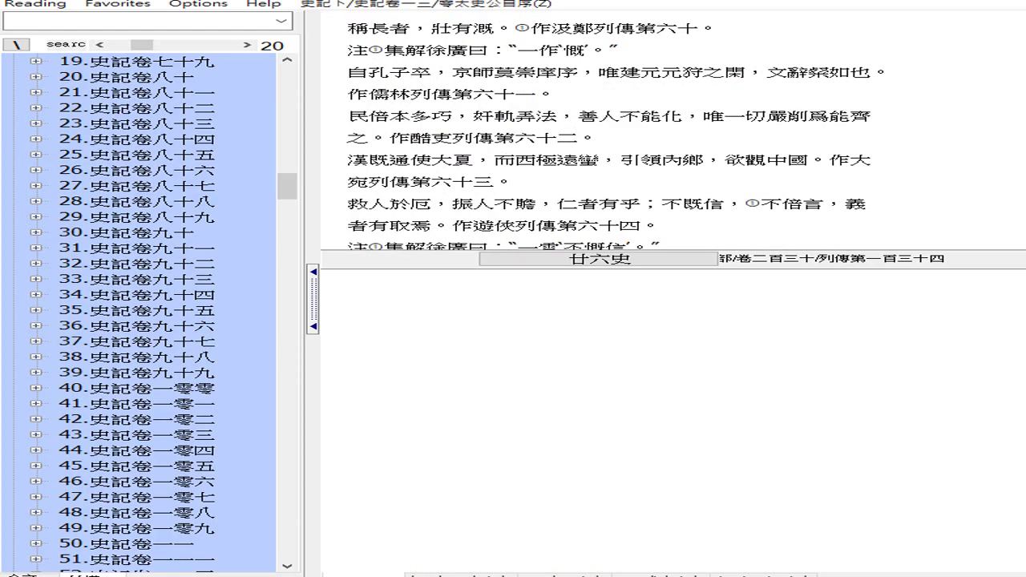
scroll(673, 132, down, 5)
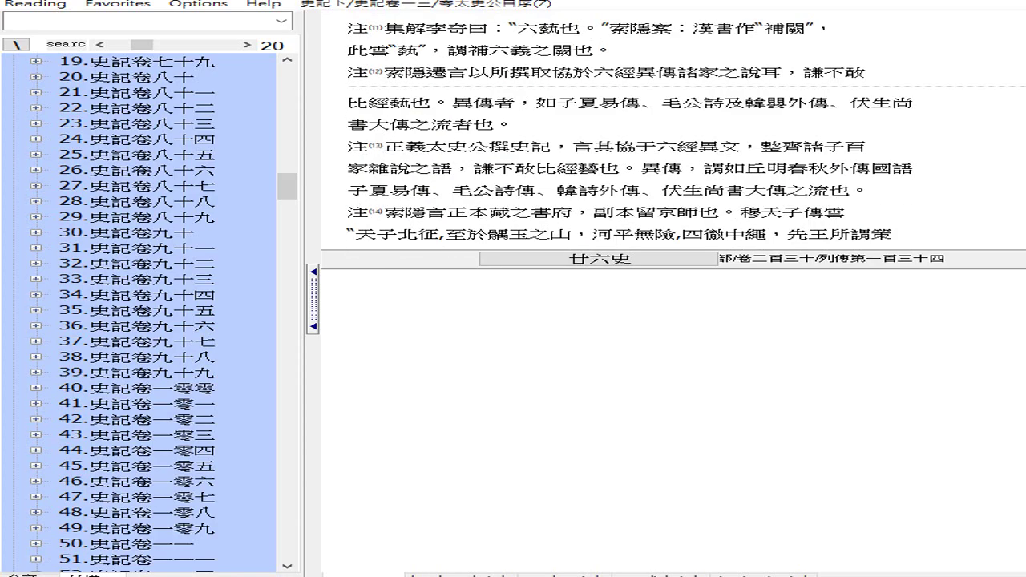
scroll(673, 132, down, 5)
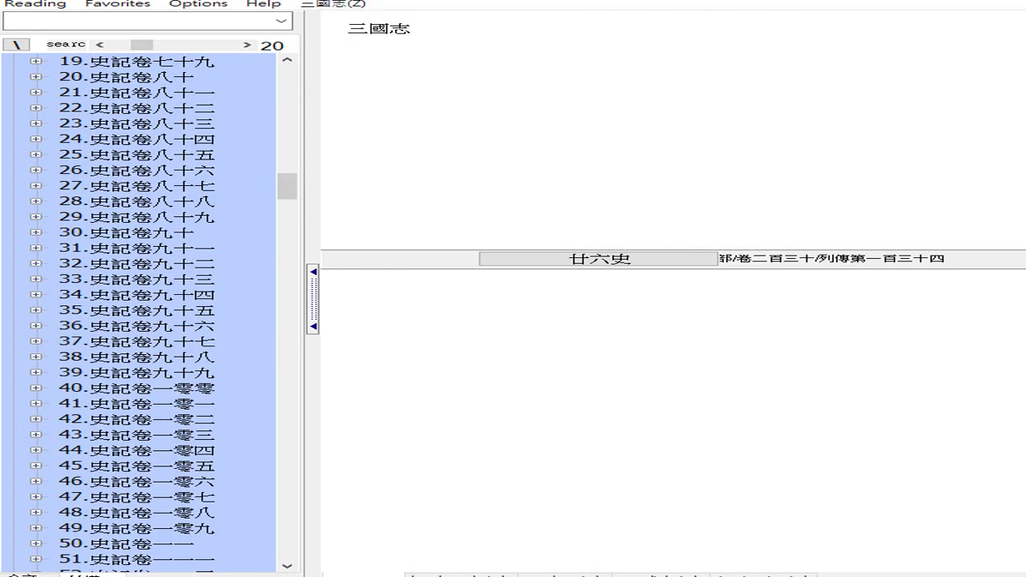
- Return to the end of 太史公自序 and read the closing 太史公曰 line with its annotation on the lost chapters
scroll(673, 132, up, 3)
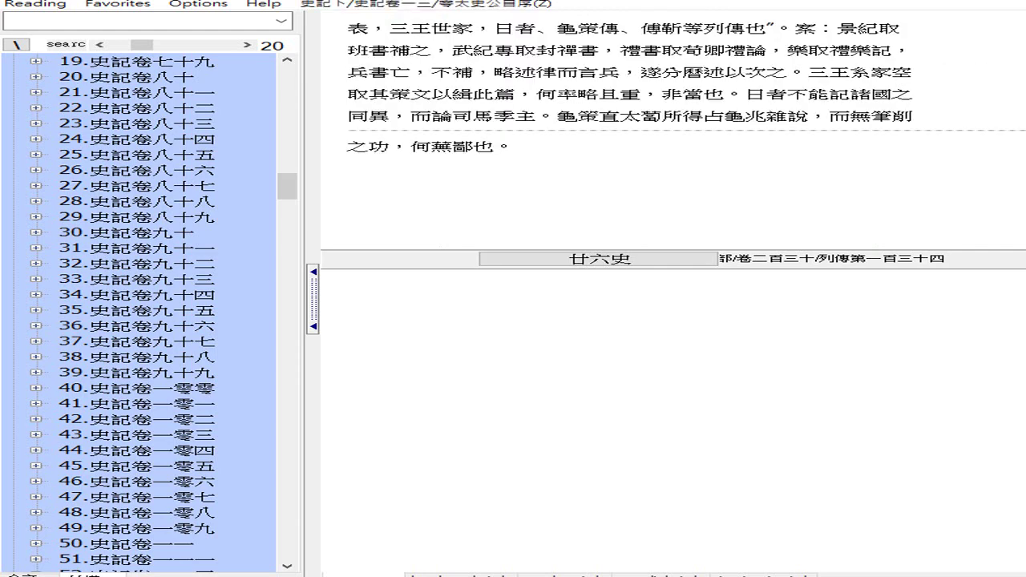
scroll(673, 132, up, 1)
scroll(674, 133, up, 1)
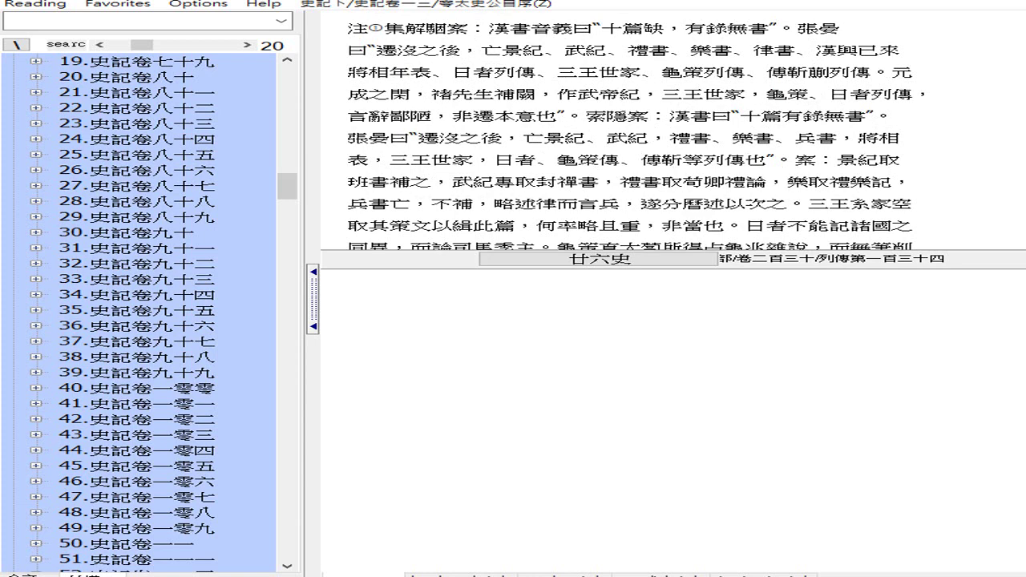
scroll(673, 133, up, 1)
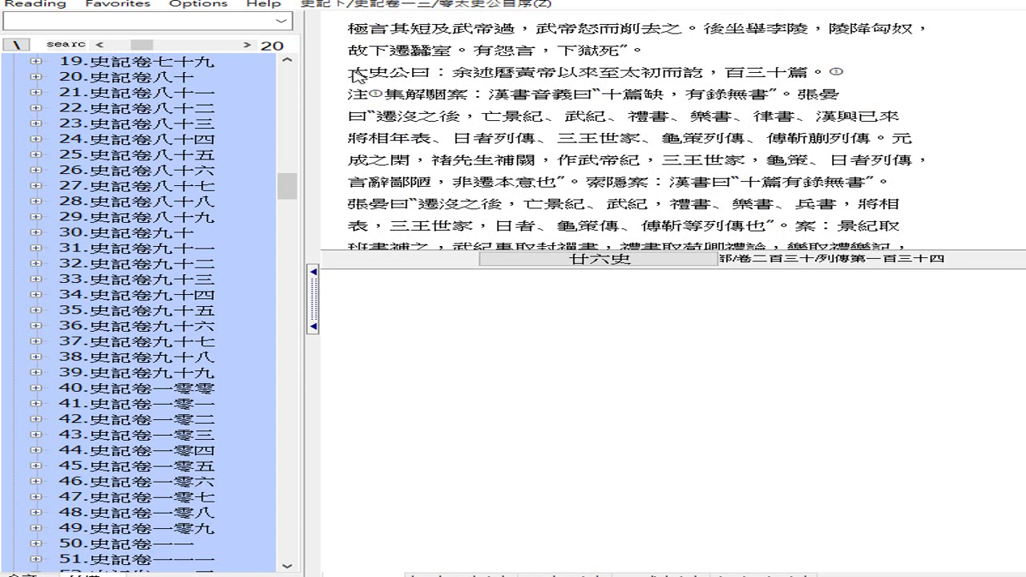
- Copy the phrase 太史公曰 from the closing line of 太史公自序 and search the 廿六史 texts for it
drag(357, 75, 426, 80)
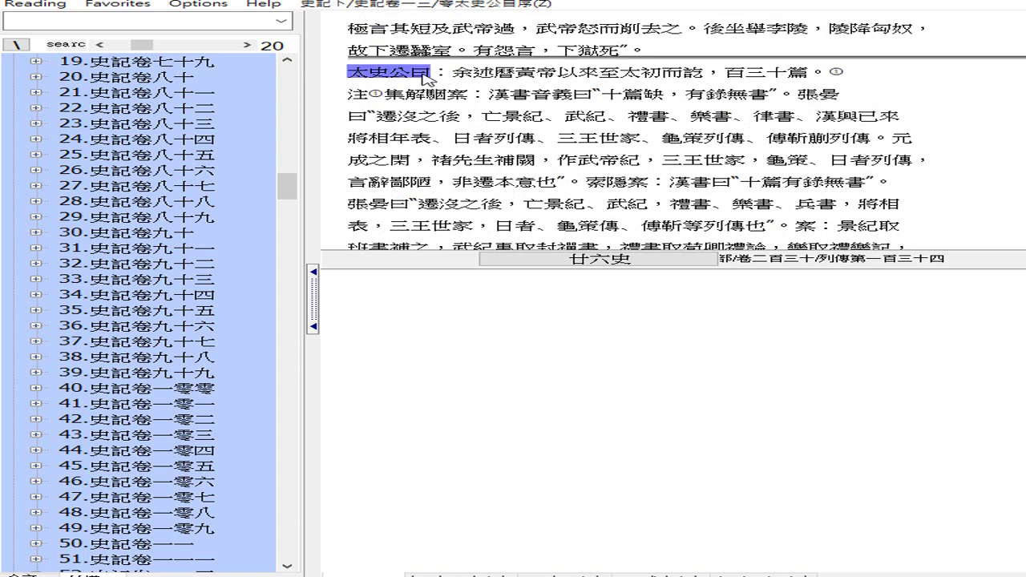
right_click(426, 79)
click(467, 87)
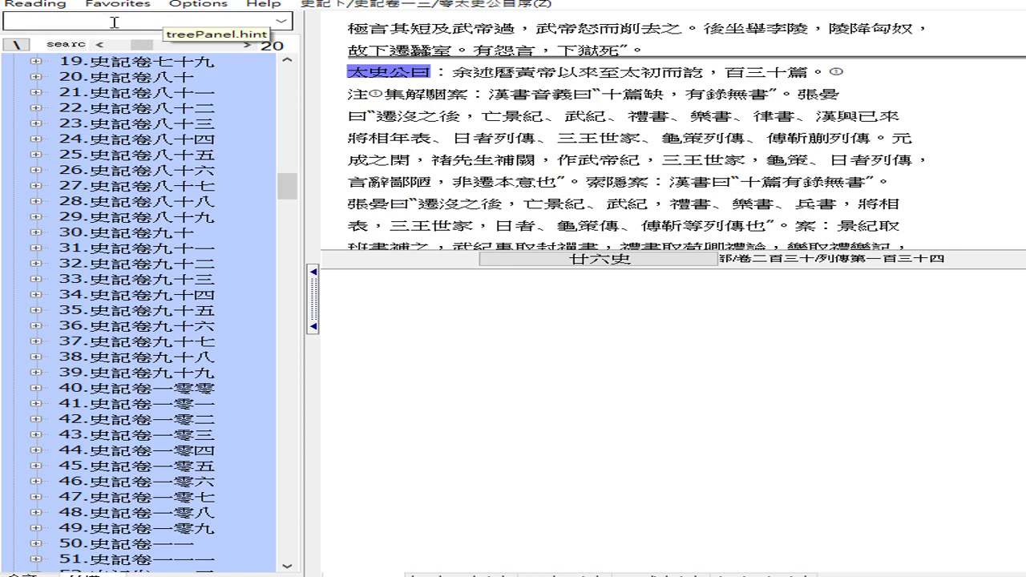
scroll(423, 78, up, 1)
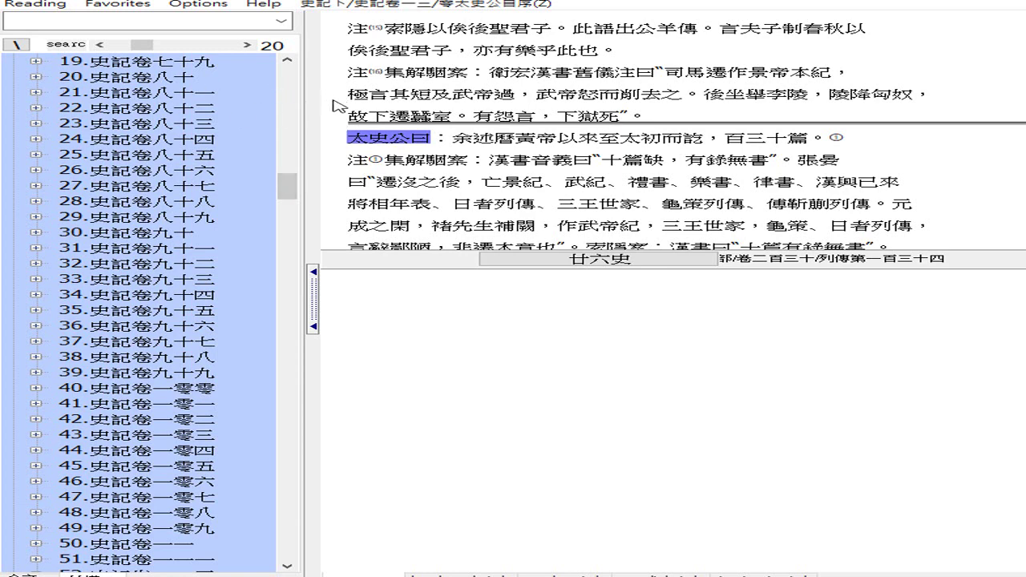
scroll(336, 106, down, 1)
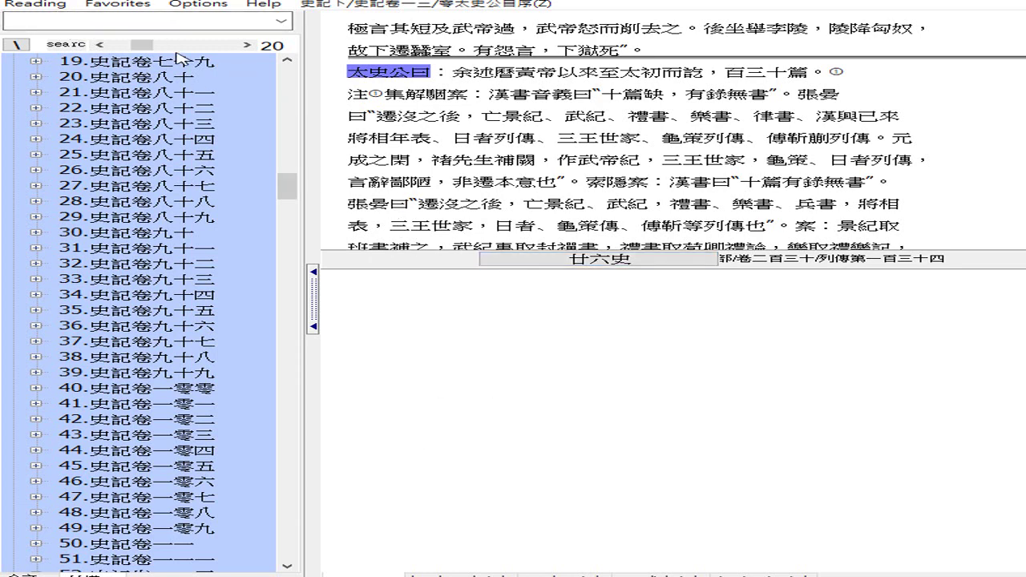
right_click(58, 21)
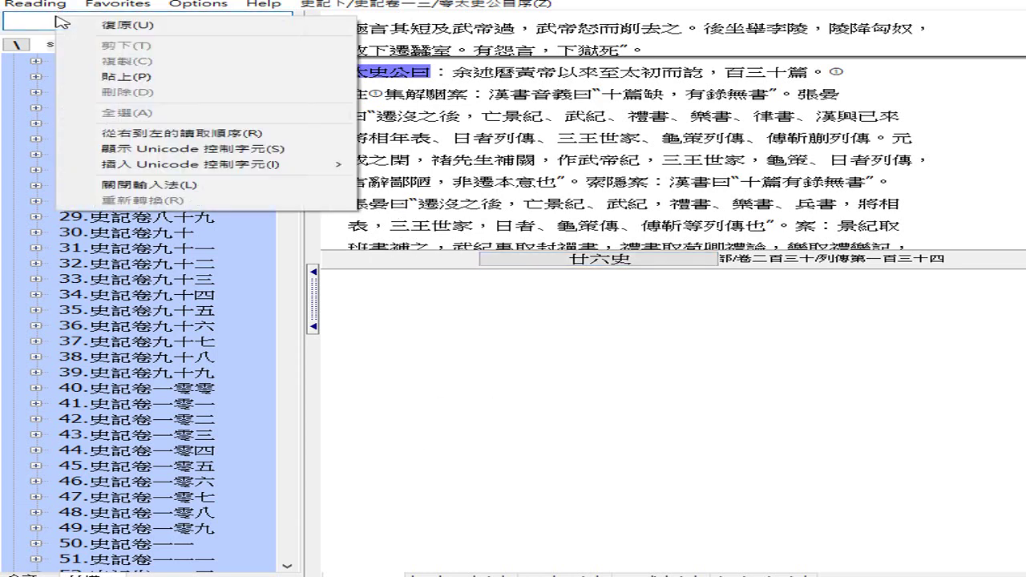
click(128, 78)
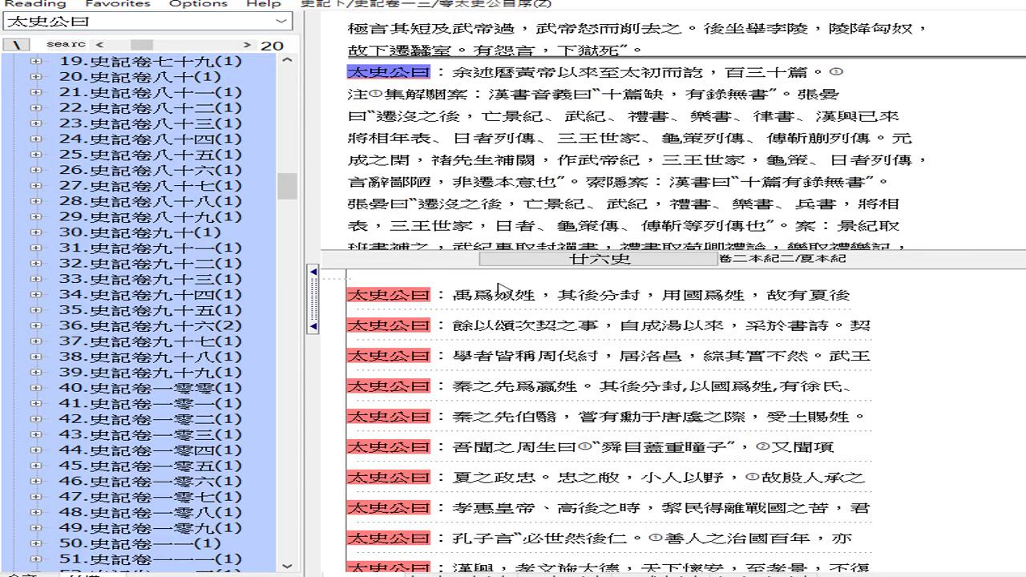
- Look through the 太史公曰 search results from the 史記 本紀 to the last matches in the other histories
scroll(753, 346, down, 4)
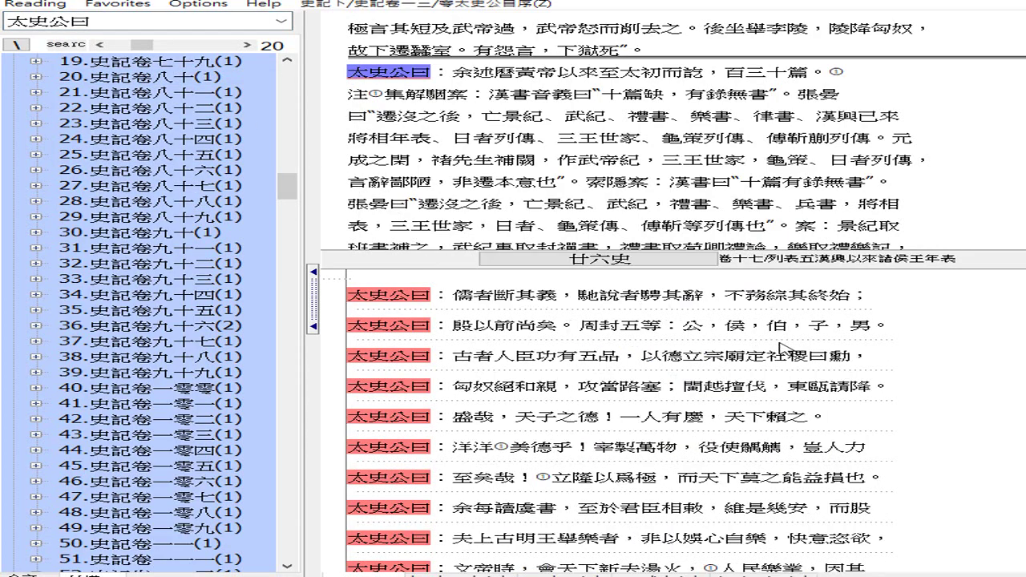
scroll(779, 347, down, 10)
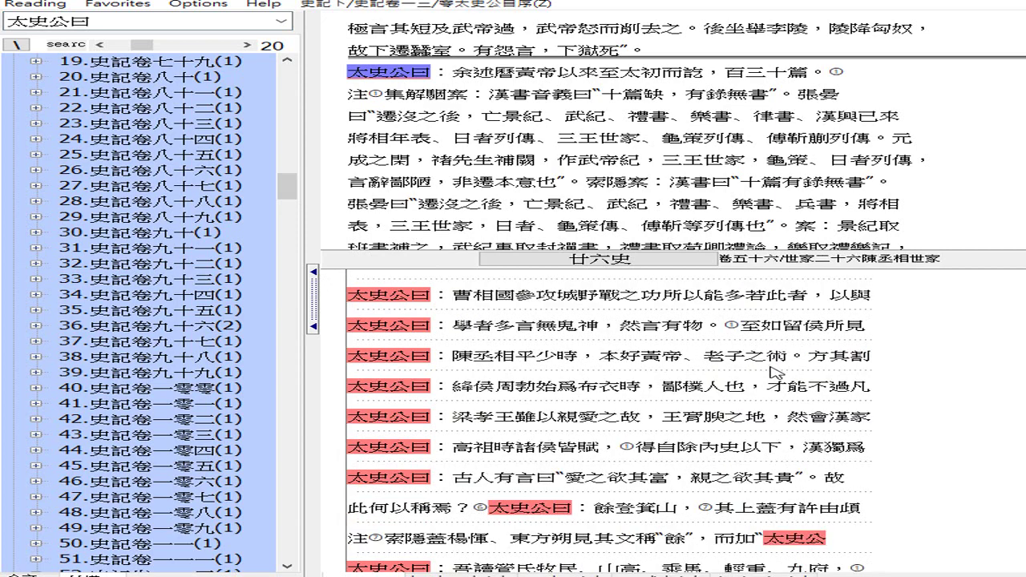
scroll(773, 371, down, 10)
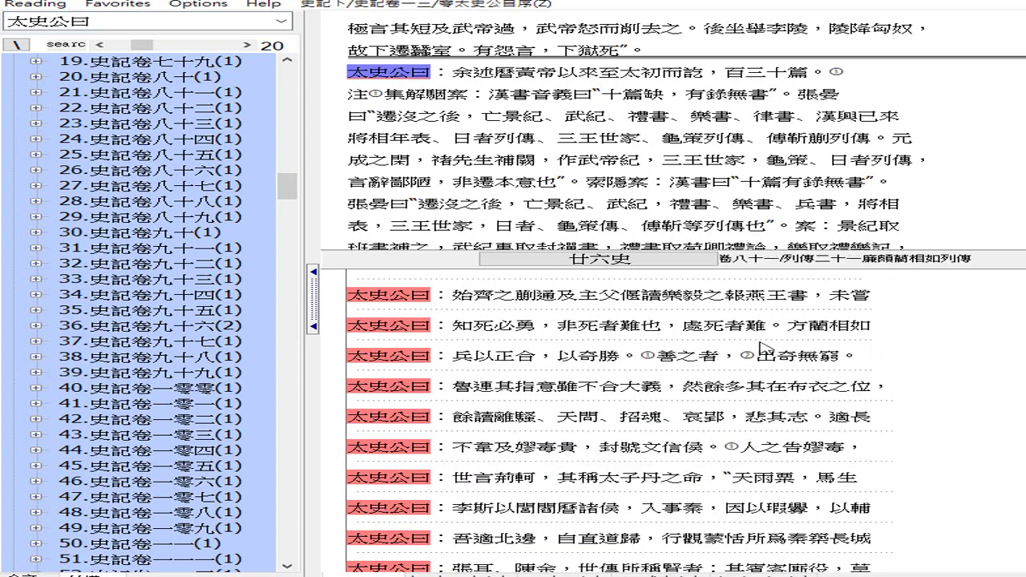
scroll(766, 348, down, 10)
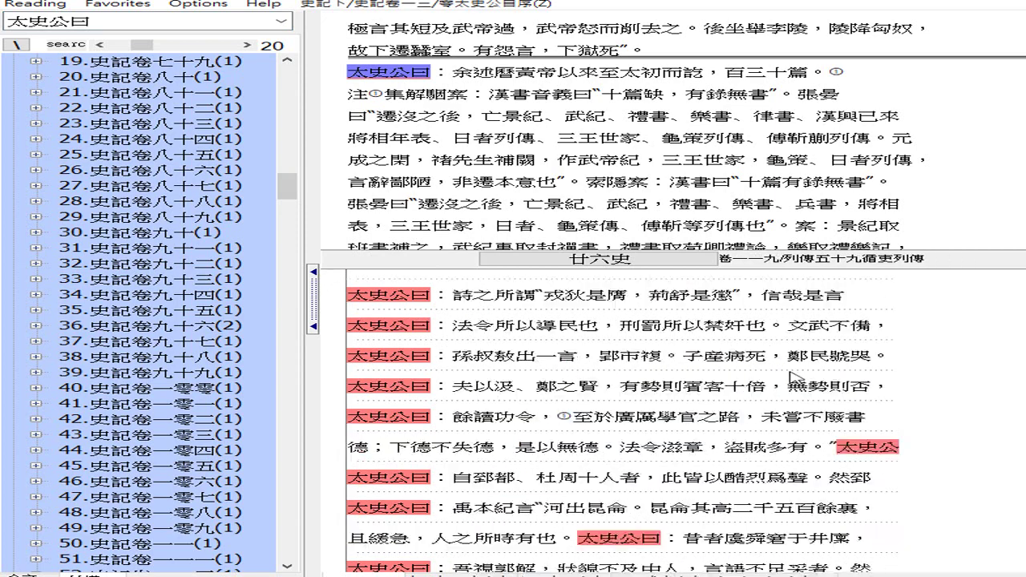
scroll(790, 373, down, 10)
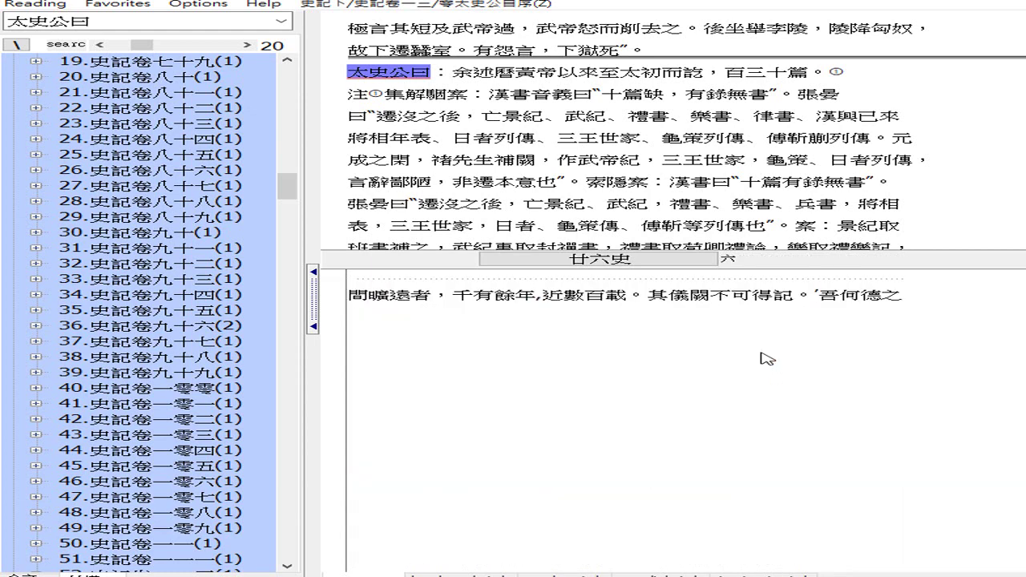
scroll(767, 358, up, 2)
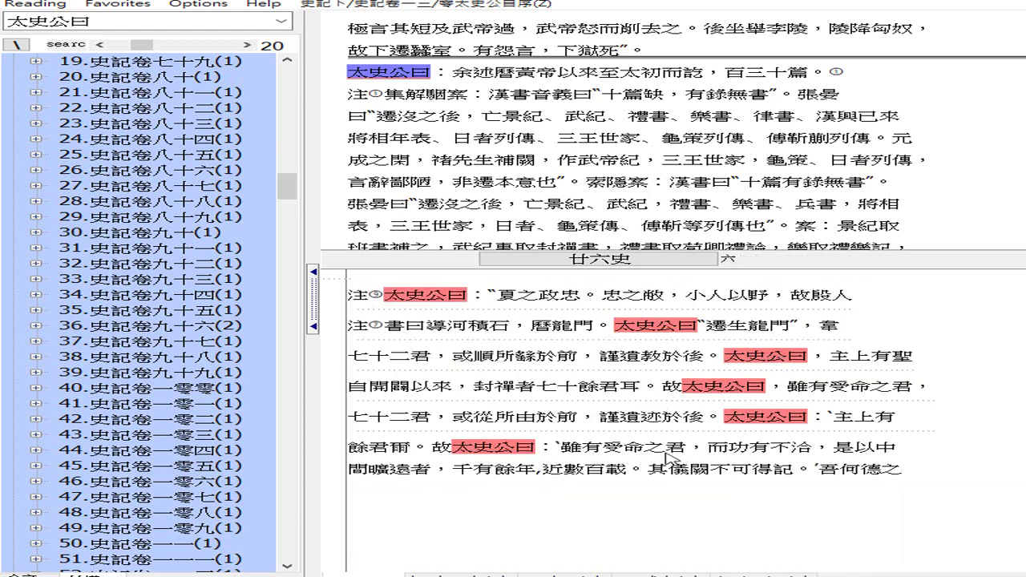
- Open the last 太史公曰 match, in 宋書 志第六, and review how the matches are distributed across the book tree
click(856, 451)
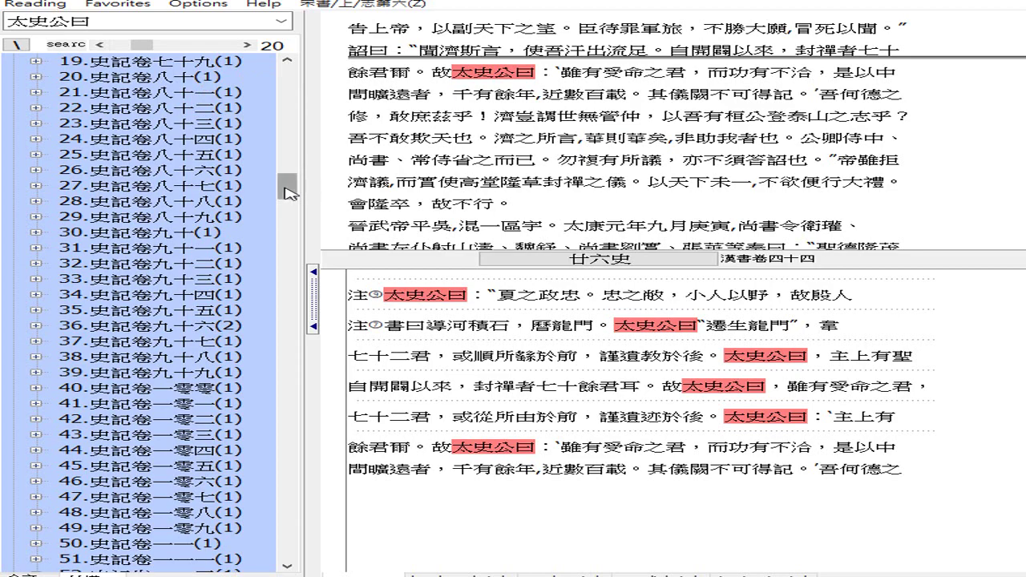
drag(286, 186, 369, 228)
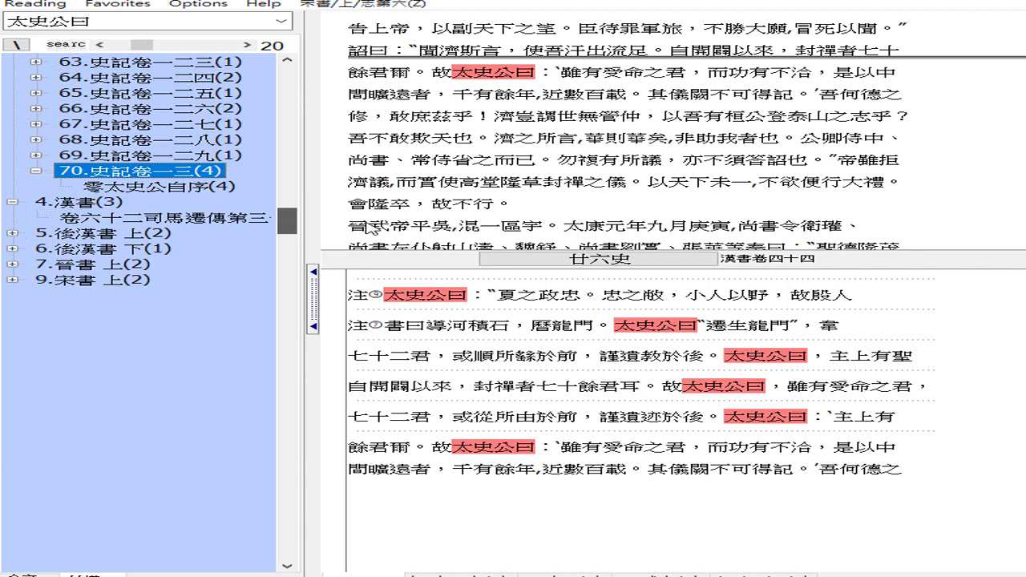
drag(370, 230, 371, 75)
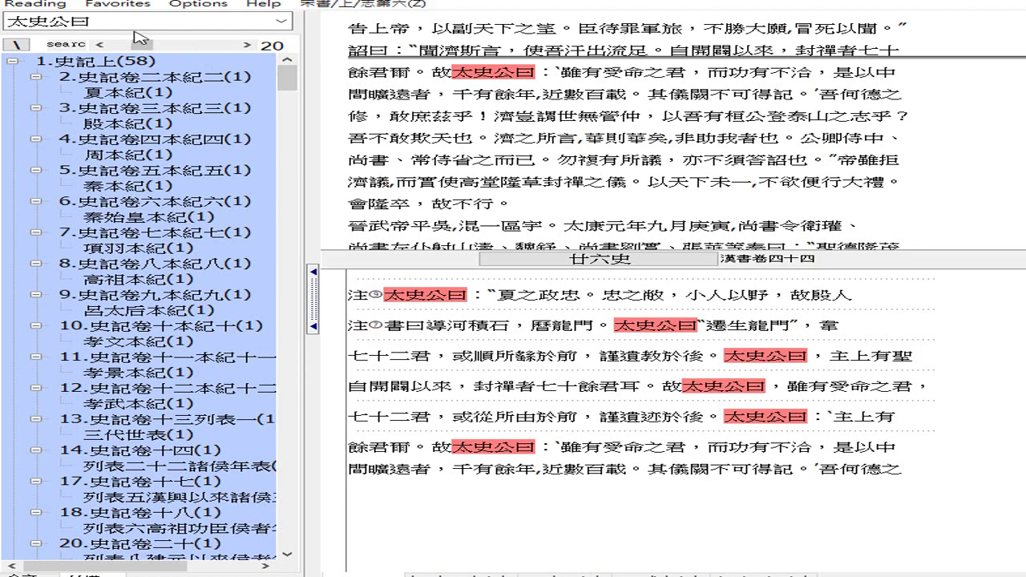
- Export the 太史公曰 search results as a TXT file named 太史公曰
click(18, 6)
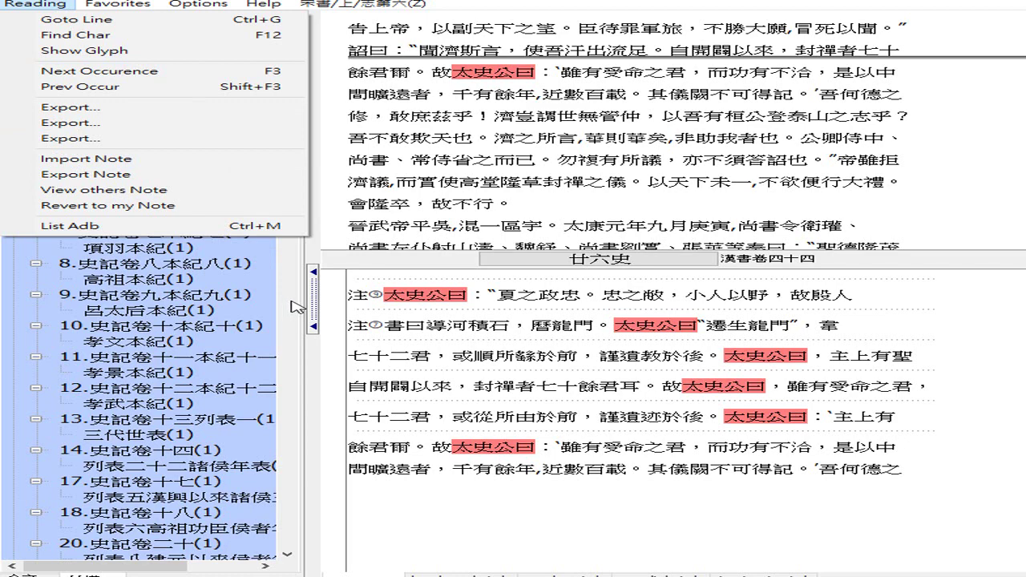
click(83, 138)
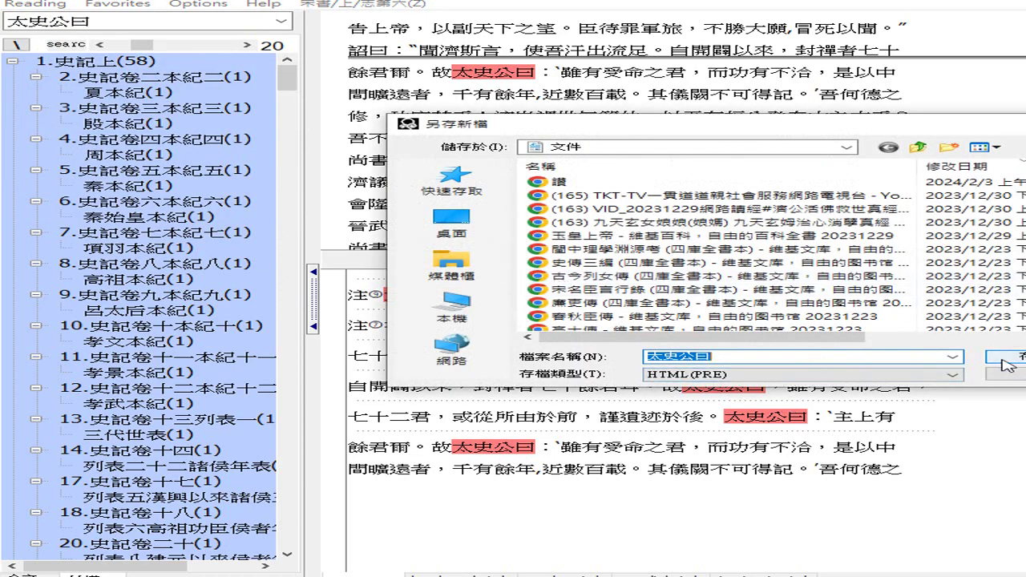
click(930, 374)
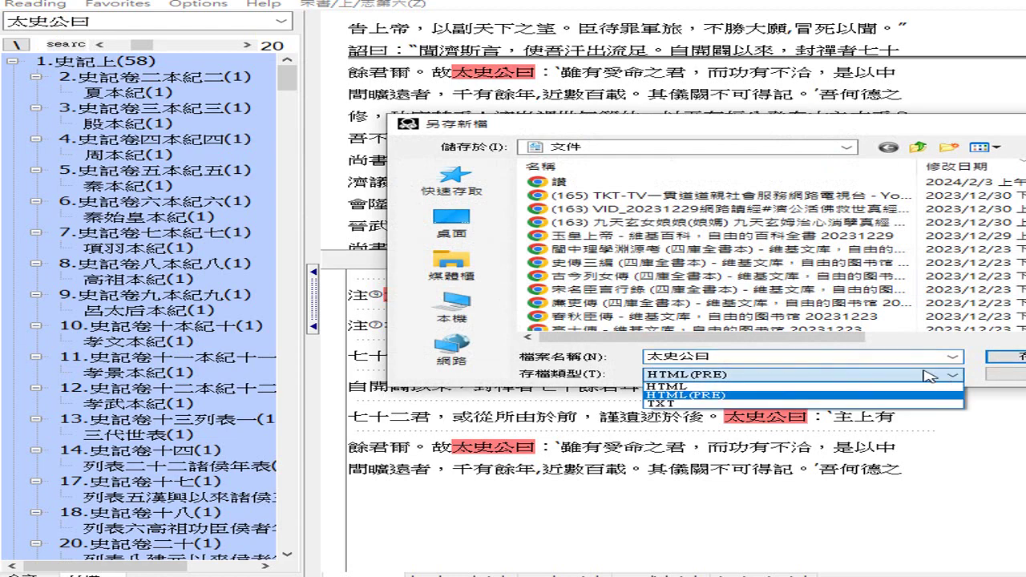
click(683, 403)
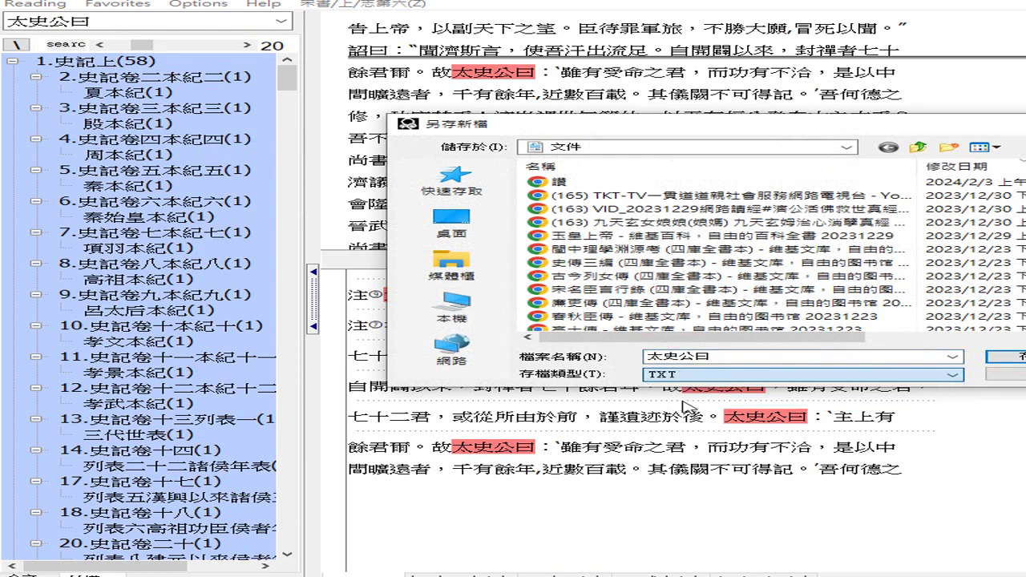
click(1013, 358)
- Collapse the results tree to the book titles and open the exported 太史公曰 text file in Notepad (記事本)
click(16, 44)
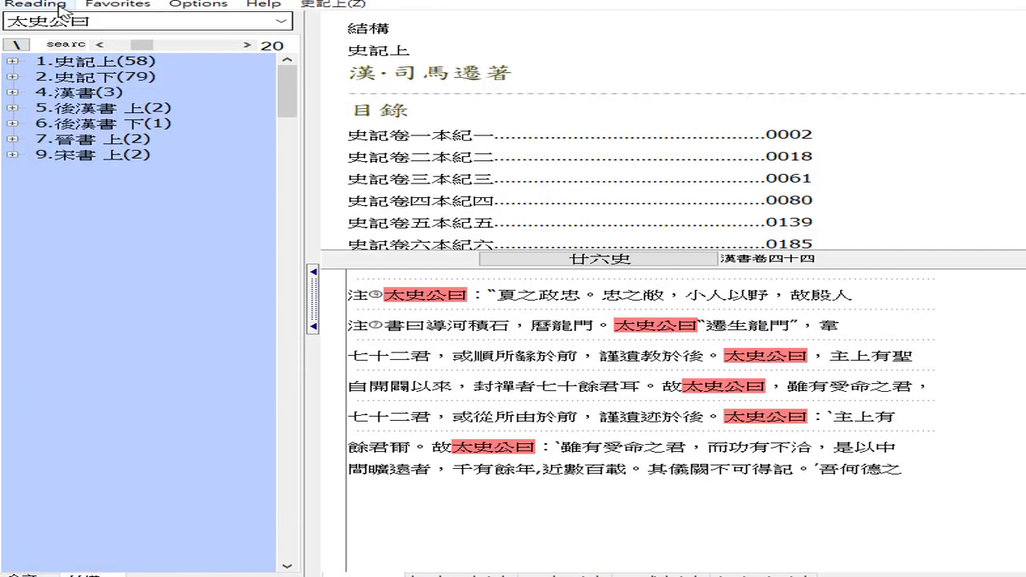
click(34, 4)
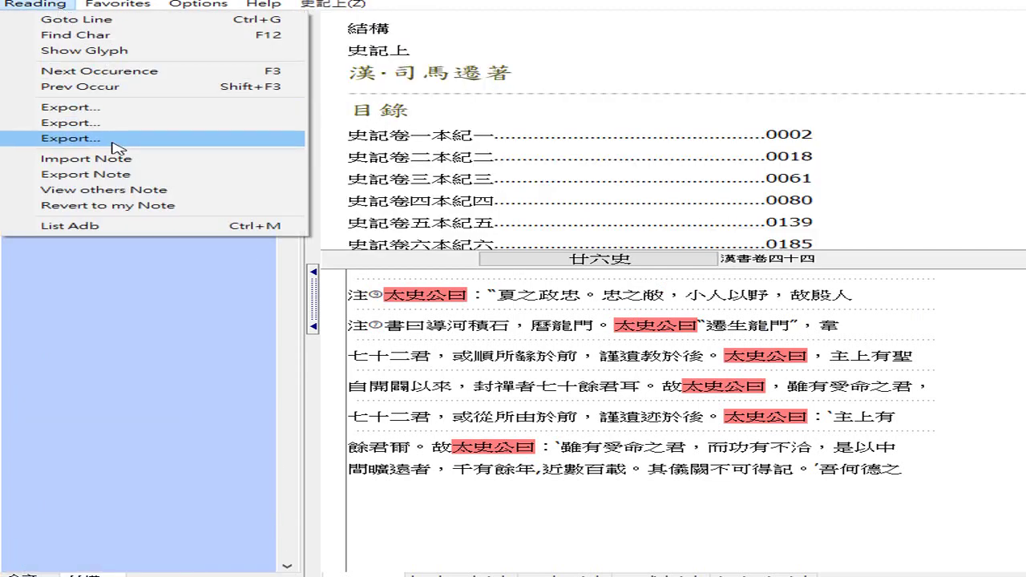
click(70, 138)
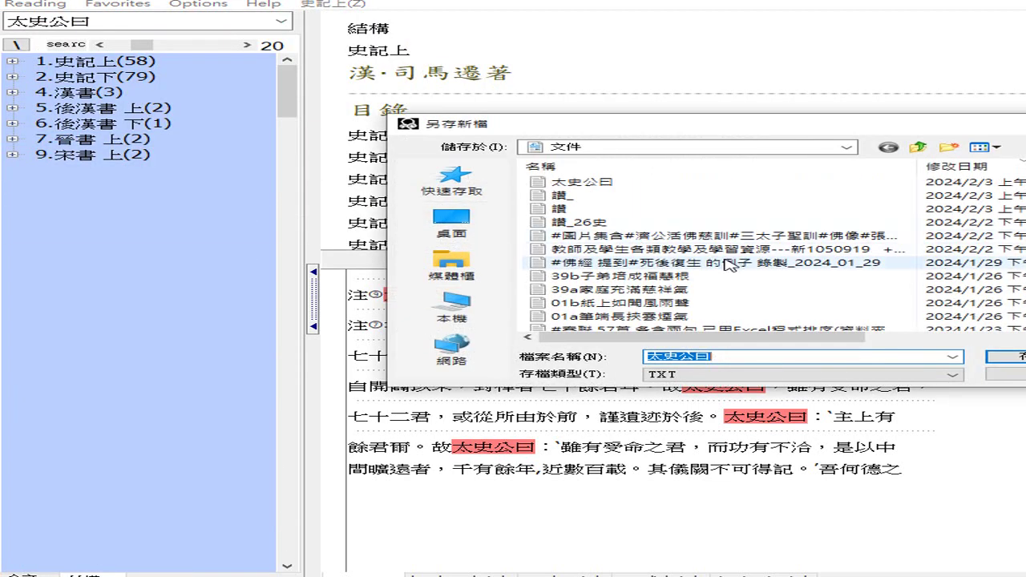
right_click(607, 186)
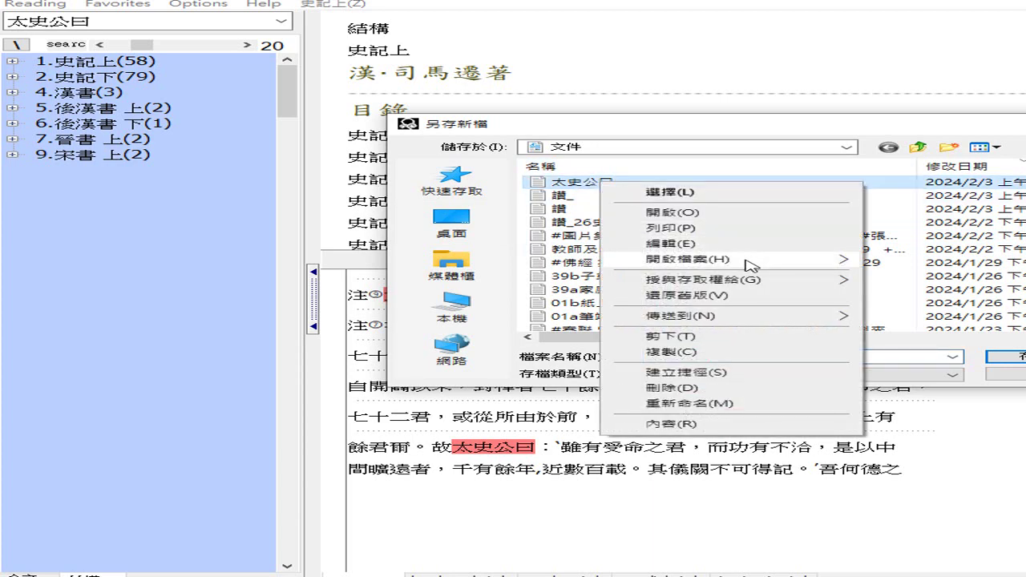
mouse_move(682, 260)
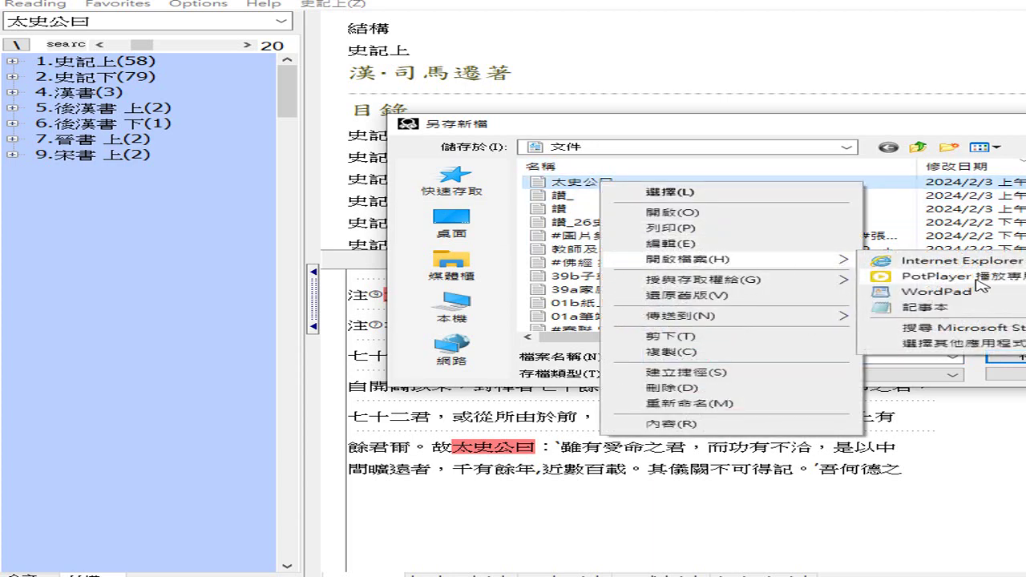
click(962, 306)
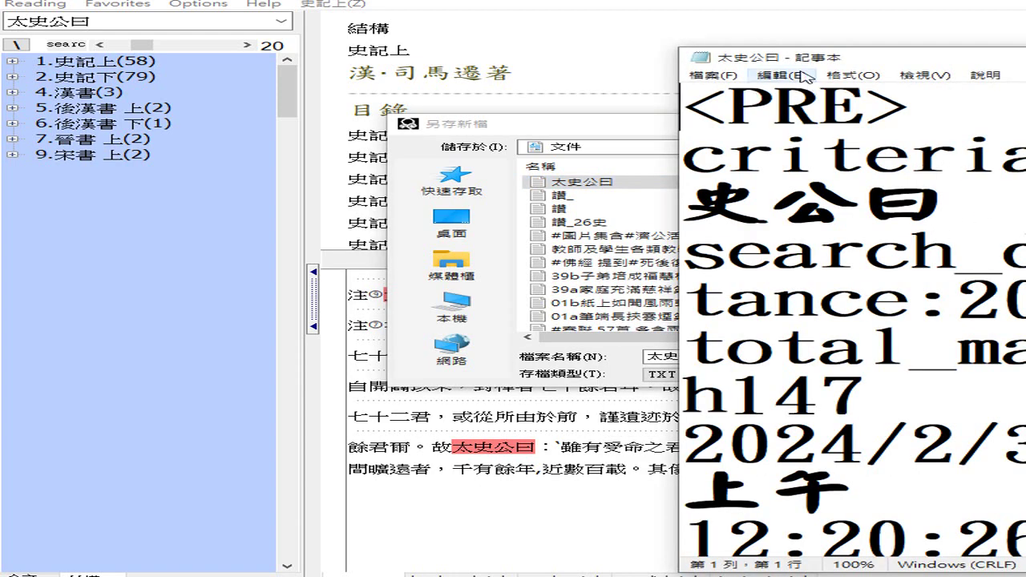
- Move and widen the window of the 太史公曰 text file and turn off word wrap
drag(804, 60, 441, 27)
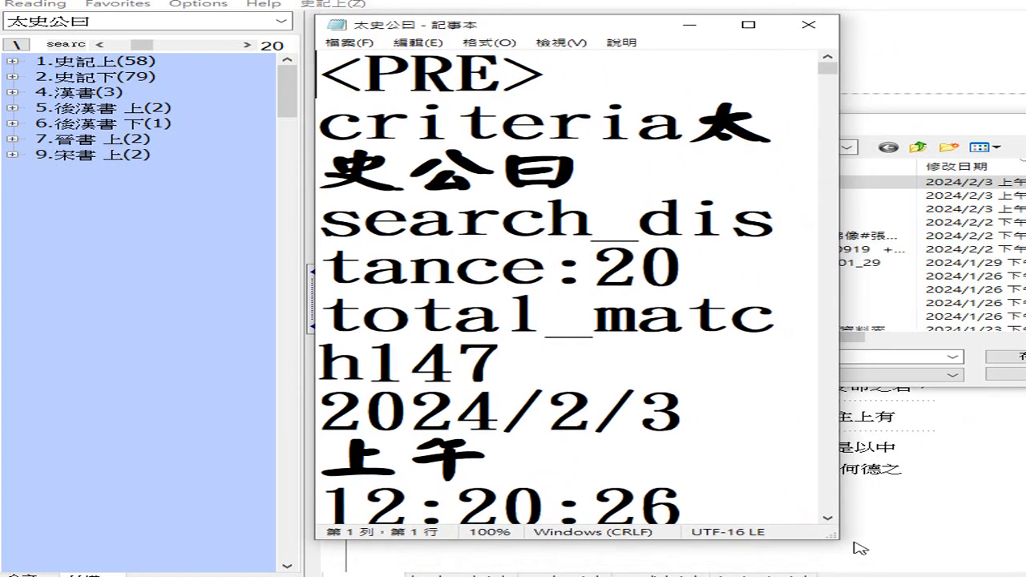
drag(838, 537, 1022, 537)
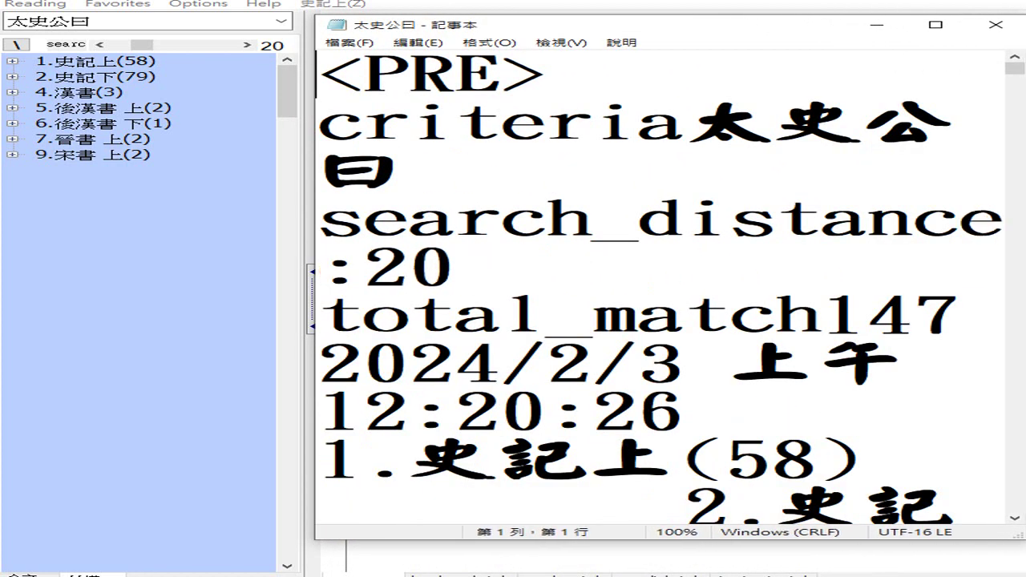
click(489, 42)
click(500, 59)
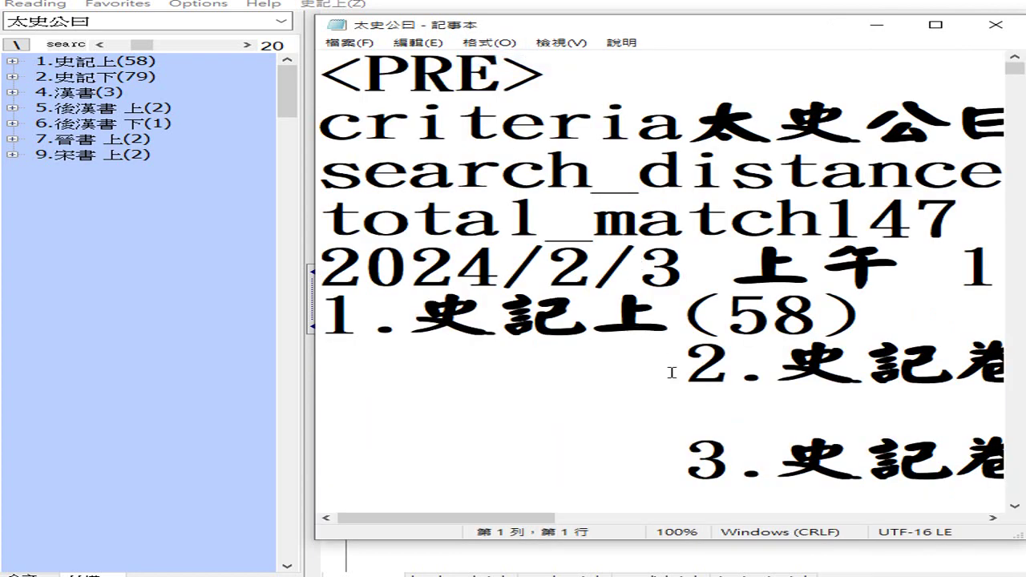
- Examine the numbered chapter entries listed under 史記上 and 史記下 in the exported 太史公曰 file
scroll(674, 377, down, 2)
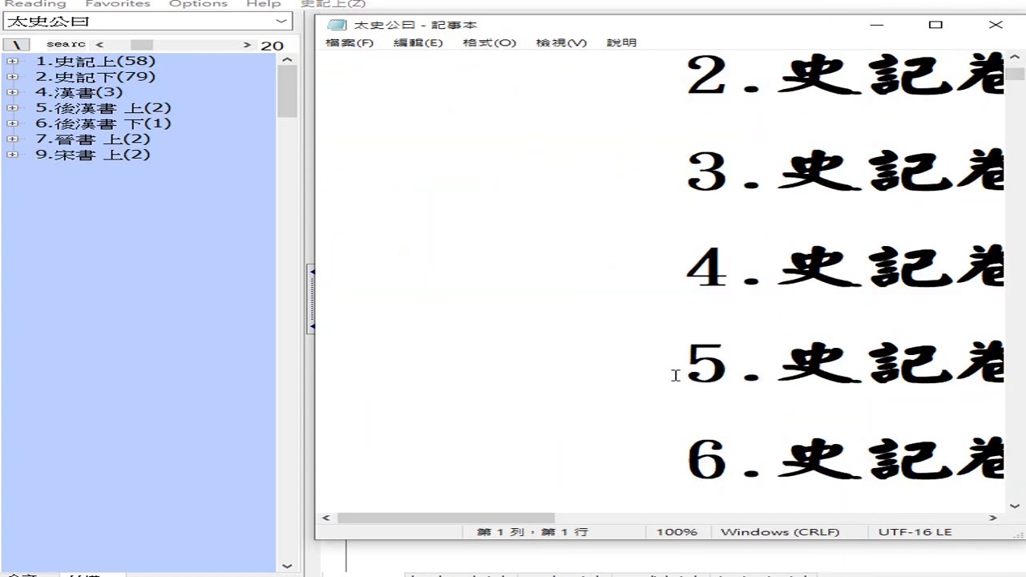
scroll(674, 375, down, 8)
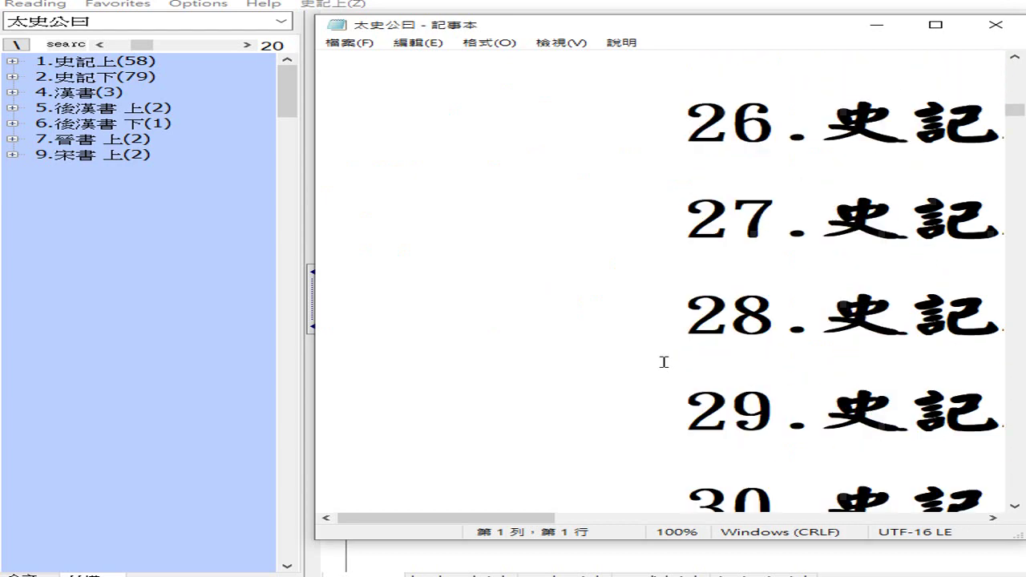
scroll(663, 361, down, 5)
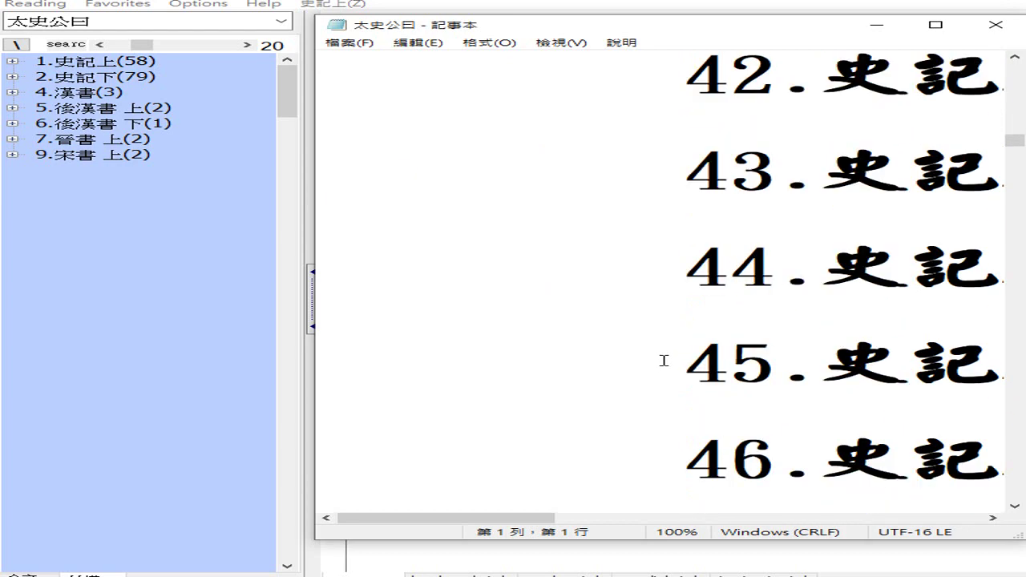
scroll(663, 361, down, 4)
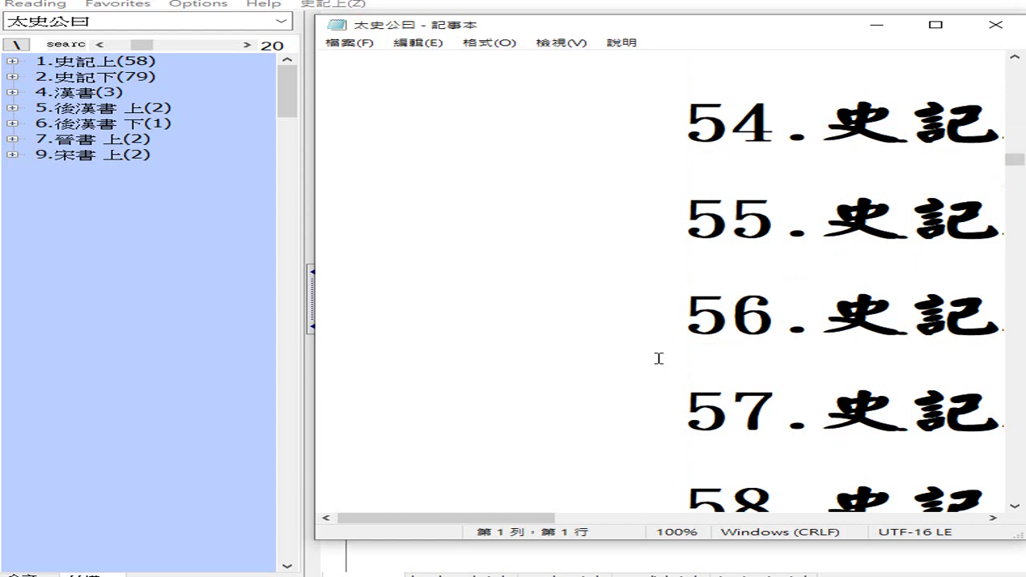
scroll(659, 359, down, 1)
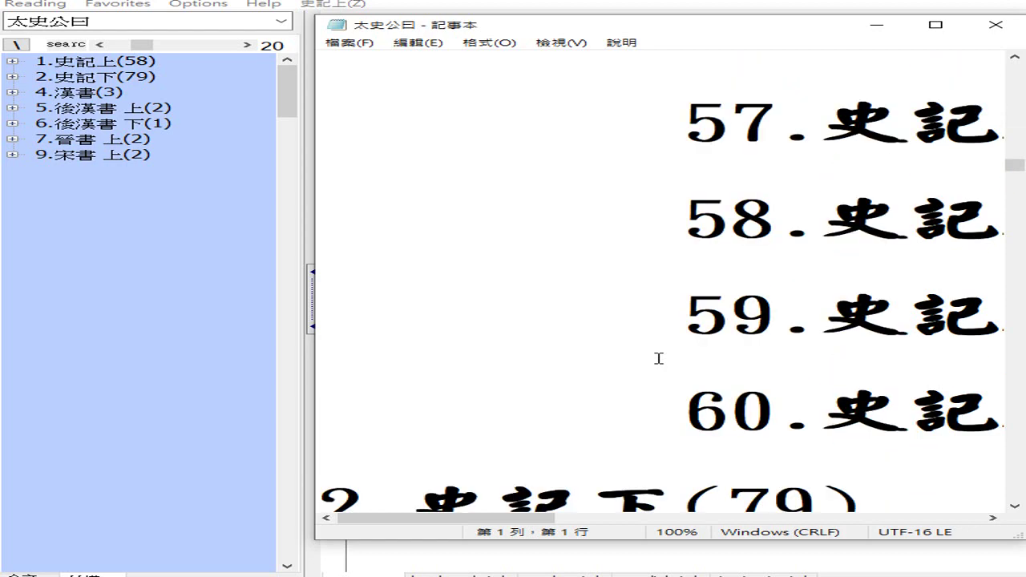
scroll(659, 358, down, 1)
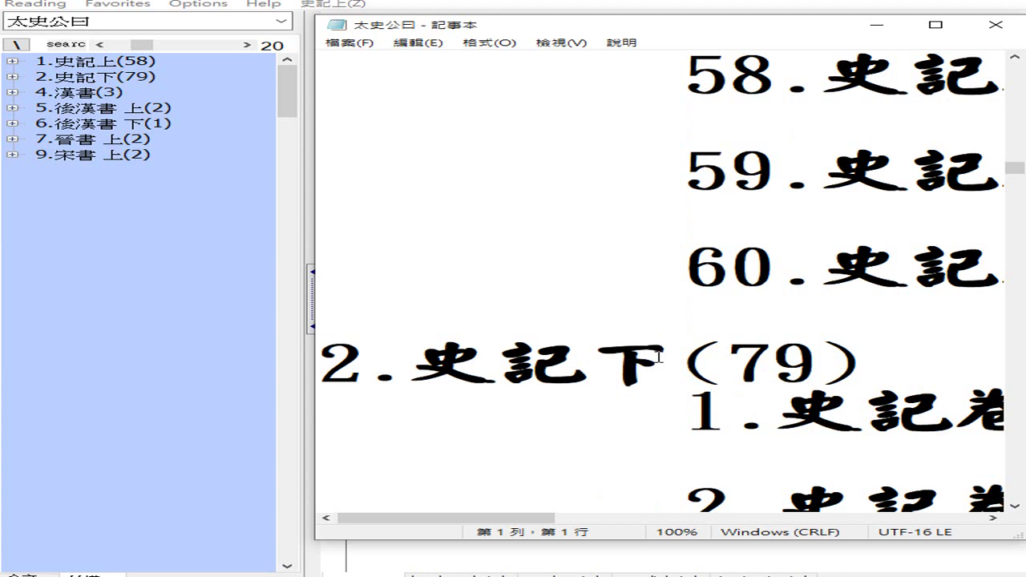
scroll(659, 358, down, 6)
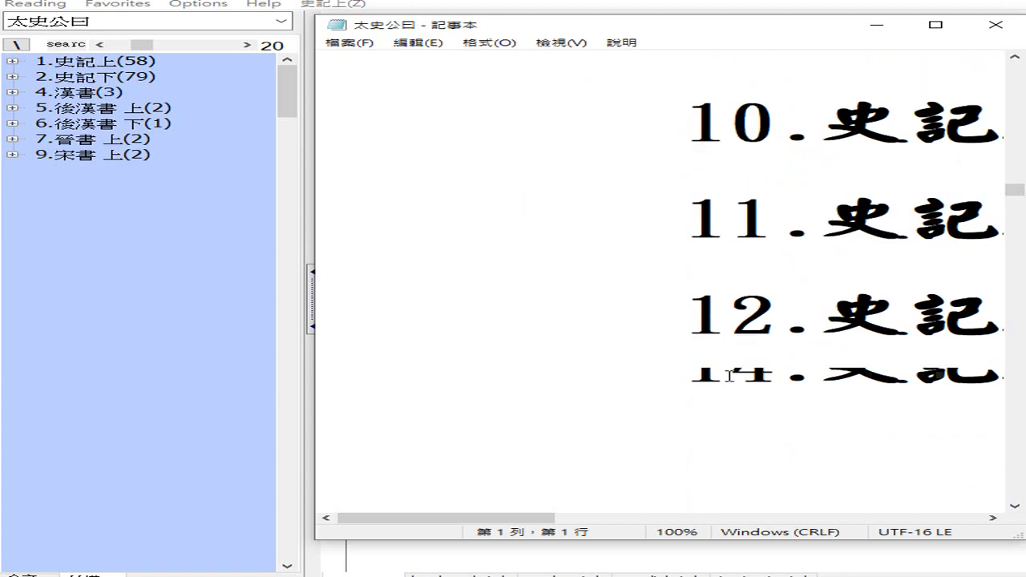
scroll(736, 372, down, 4)
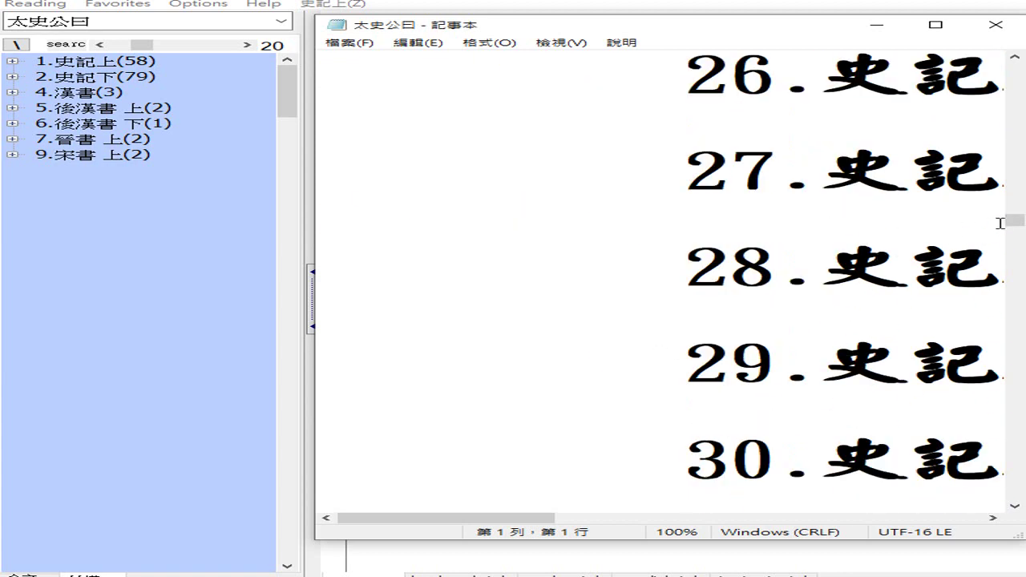
- Examine the entries for 三國志, 漢書, 後漢書, 晉書 and 宋書 and the volume list following them in the exported file
drag(1015, 222, 1021, 306)
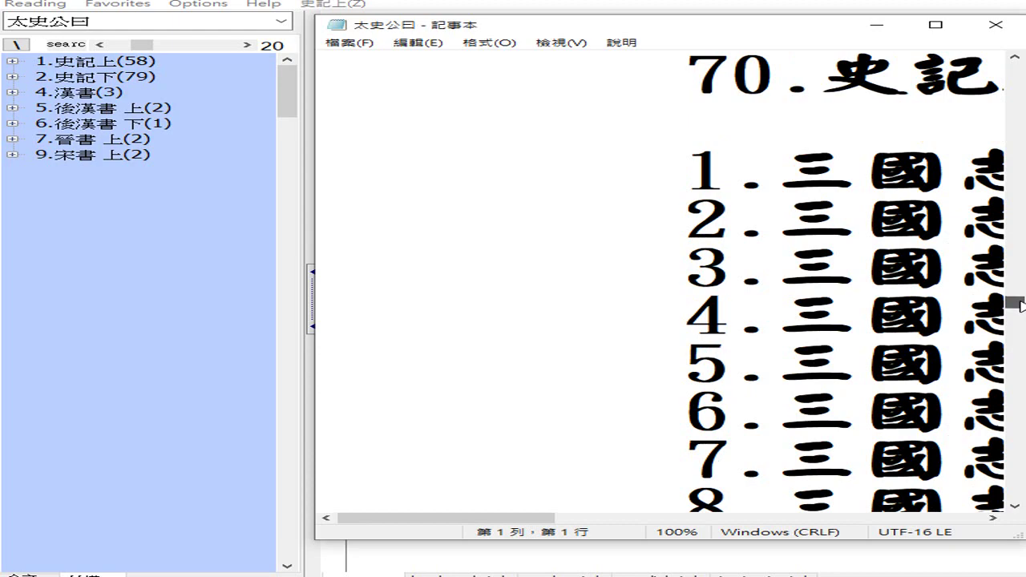
drag(1021, 306, 1018, 371)
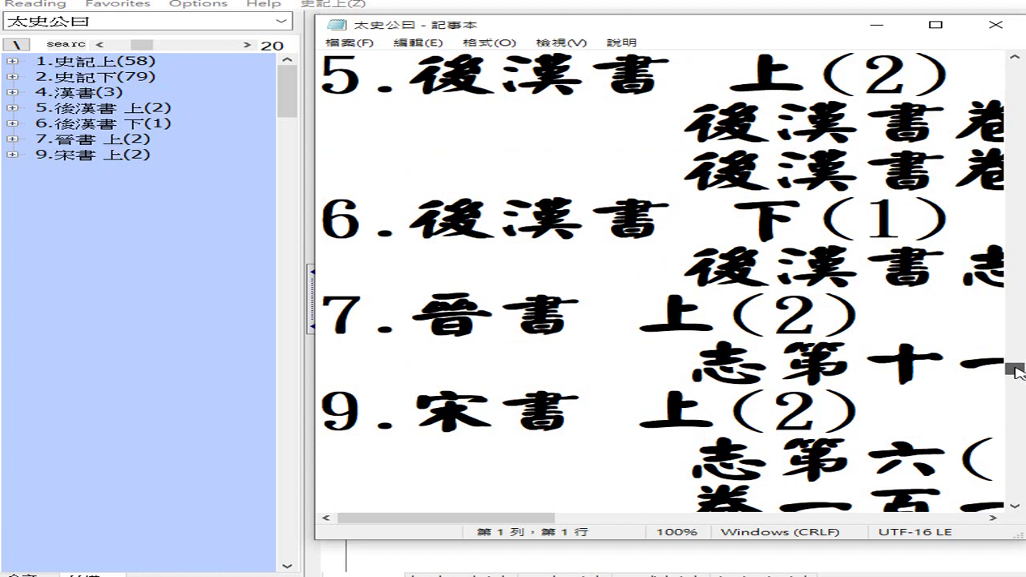
scroll(1018, 371, up, 1)
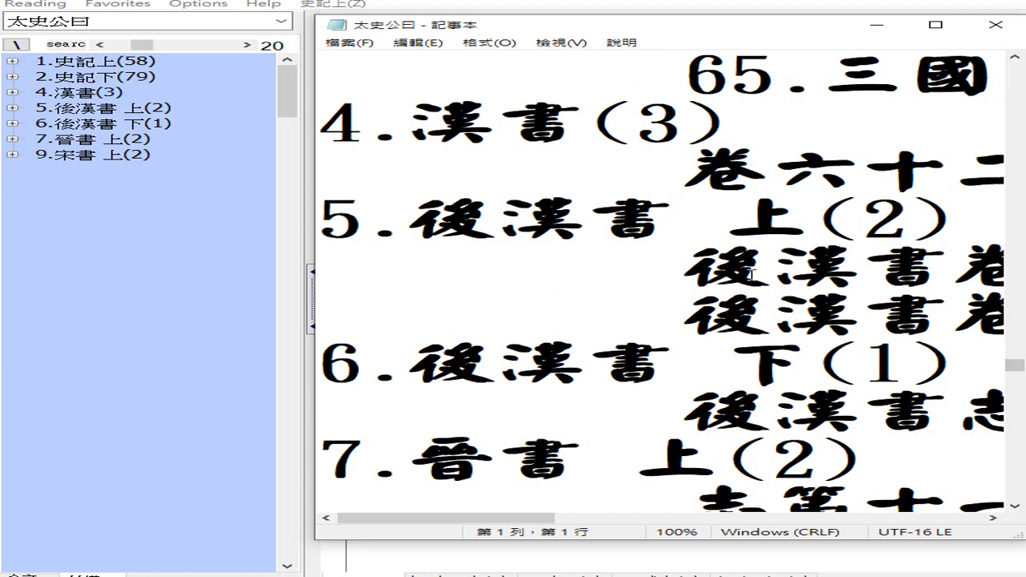
mouse_move(504, 522)
mouse_down()
mouse_move(550, 531)
mouse_move(519, 530)
mouse_up()
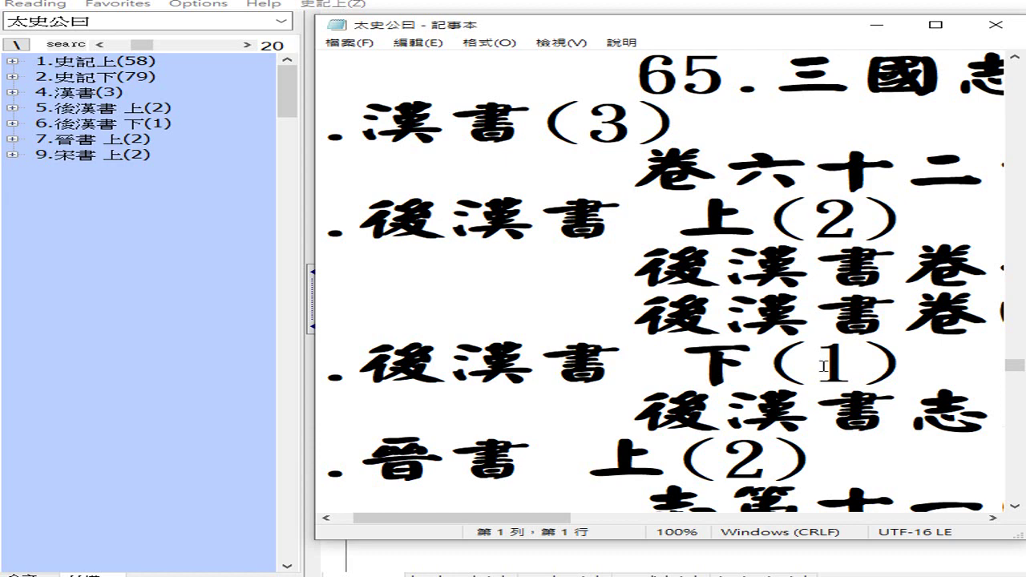
scroll(824, 366, down, 1)
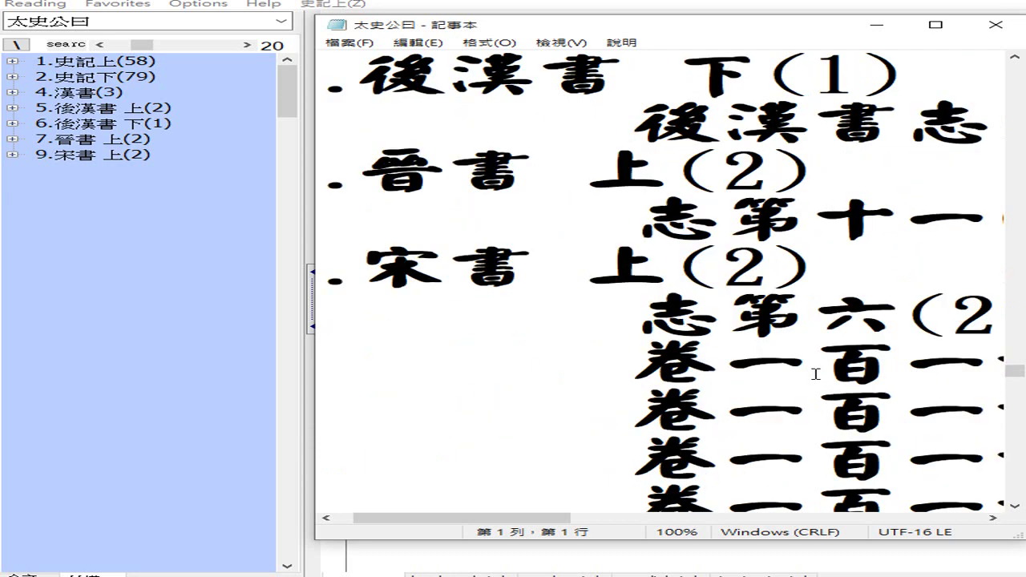
scroll(810, 371, down, 10)
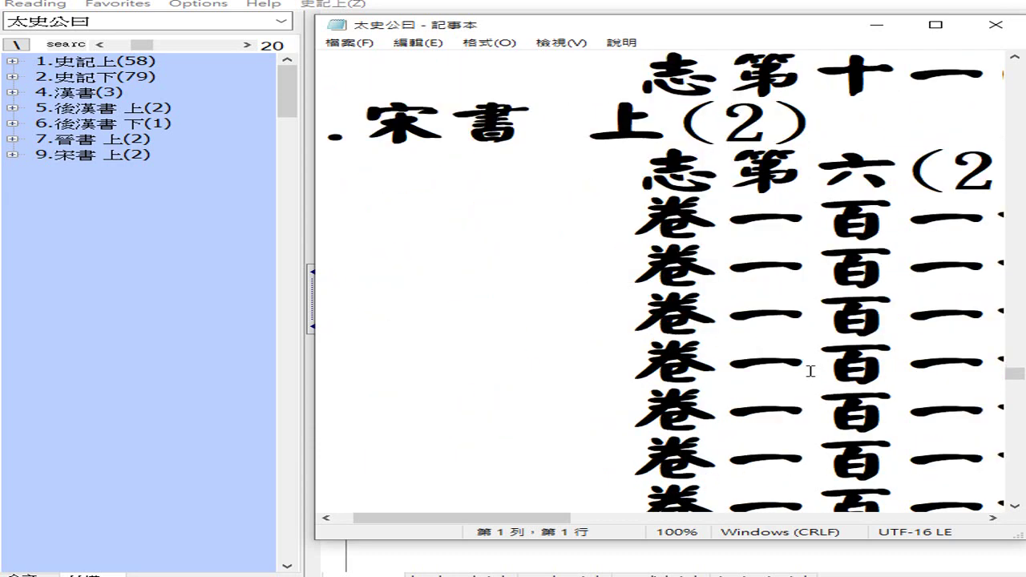
scroll(801, 368, down, 10)
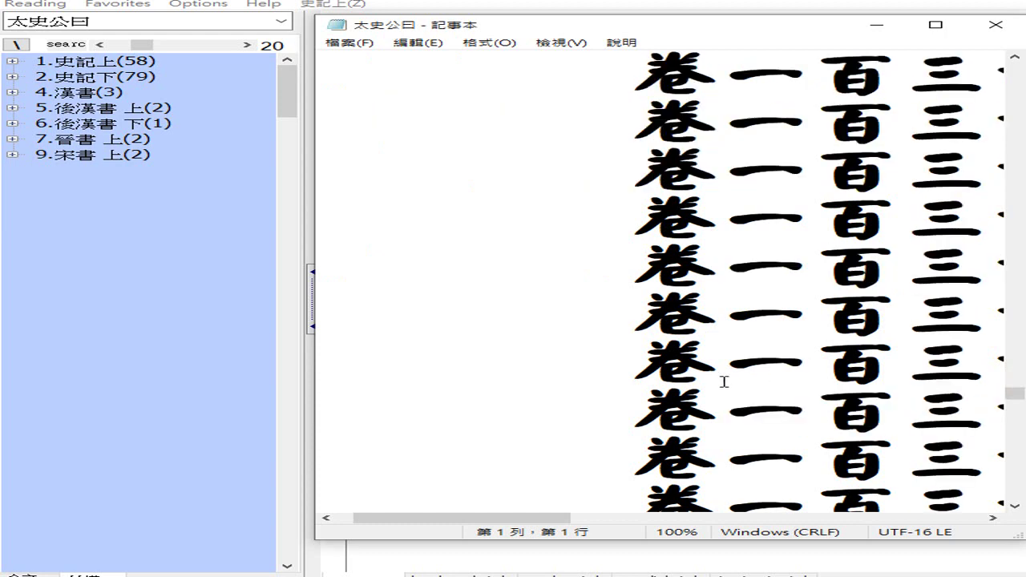
scroll(617, 453, down, 5)
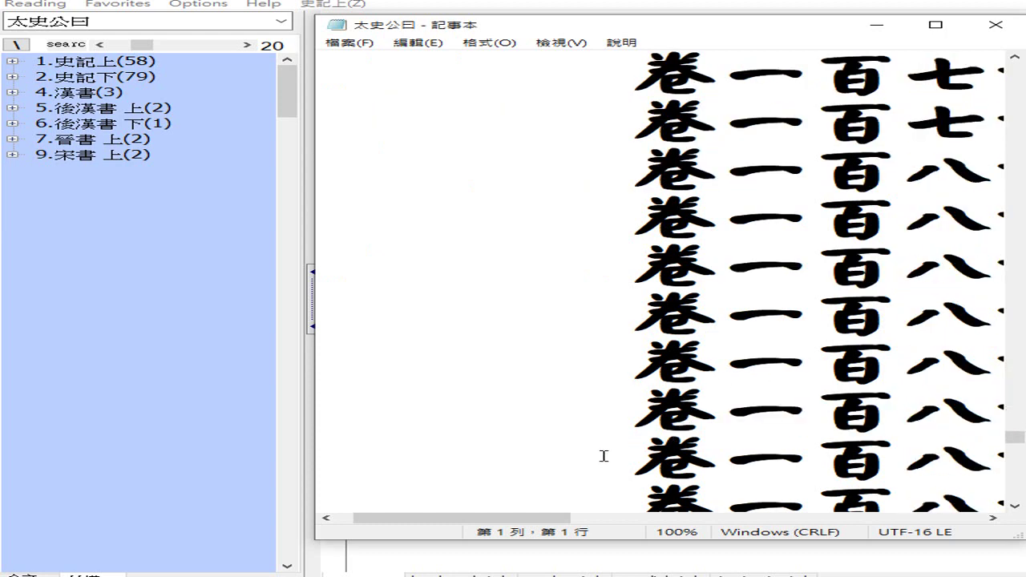
drag(543, 516, 575, 513)
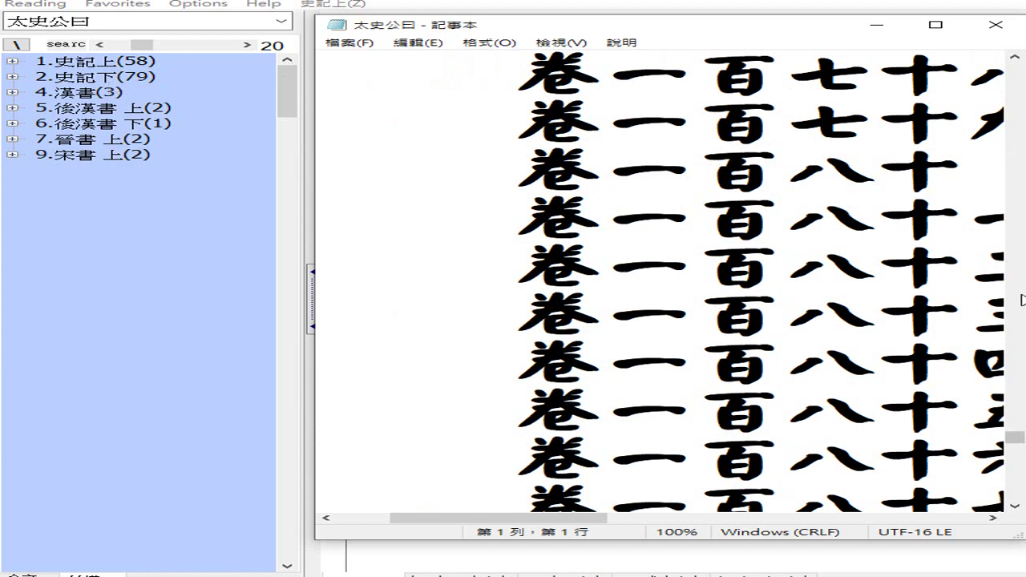
- Return to the reader and export the 太史公曰 search results as a TXT file named 太史公曰_26史
click(170, 27)
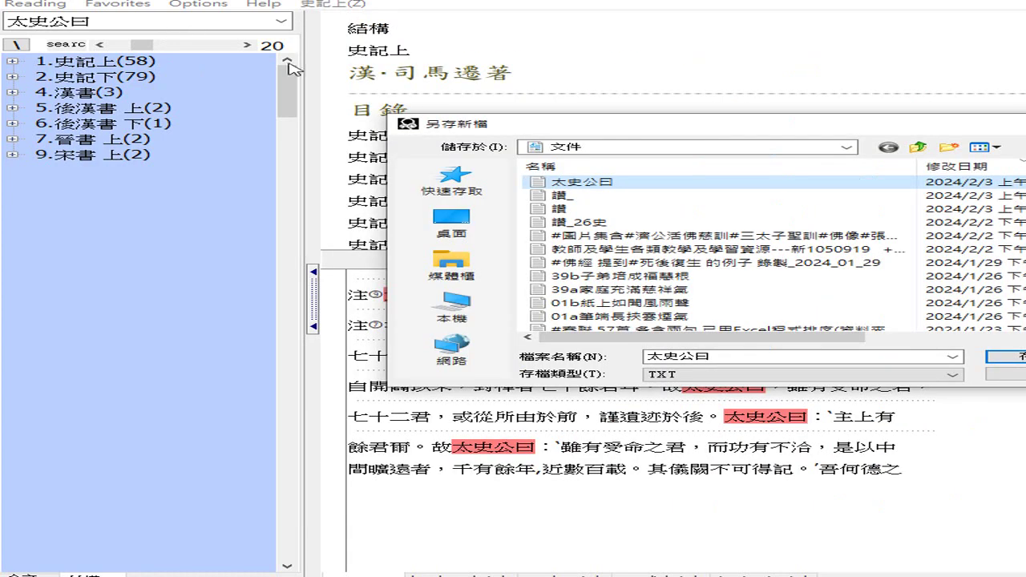
key(Return)
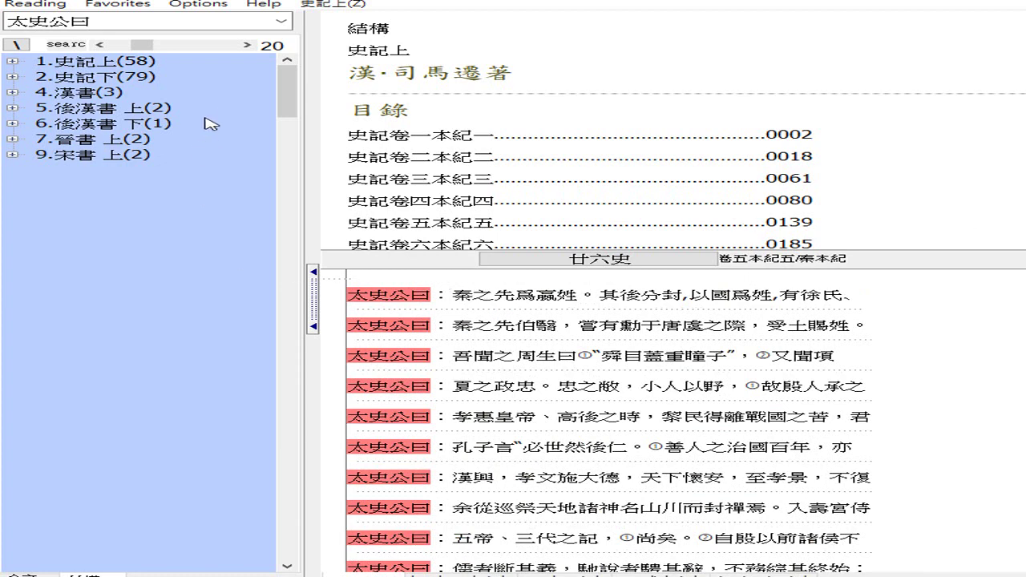
click(53, 6)
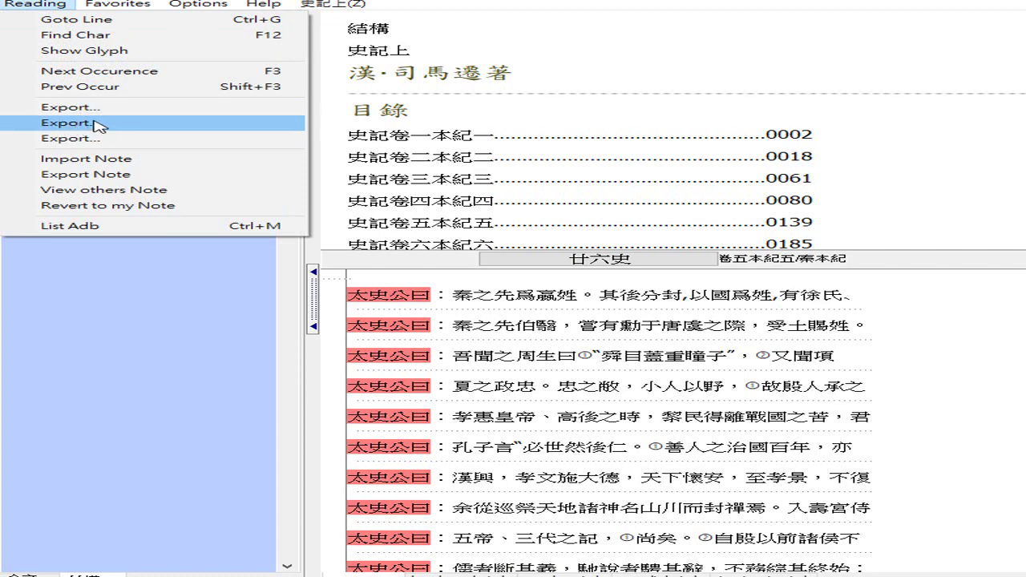
click(90, 124)
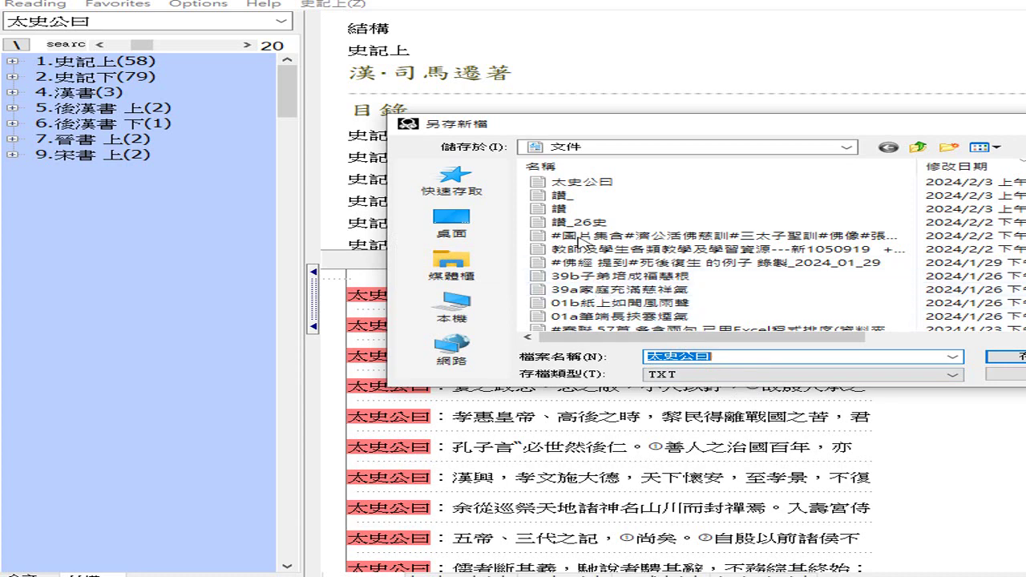
click(577, 222)
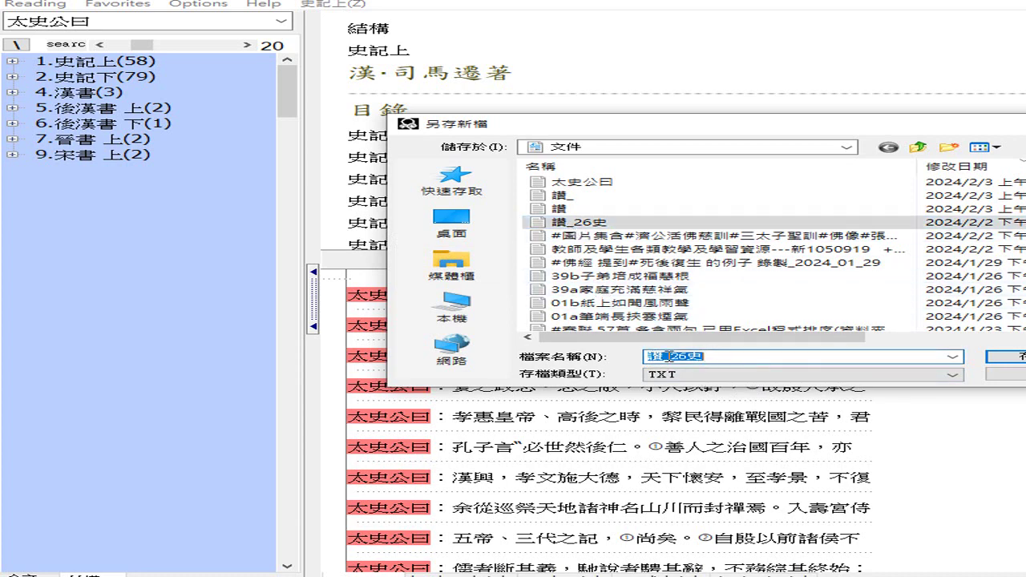
click(670, 356)
right_click(651, 354)
click(686, 409)
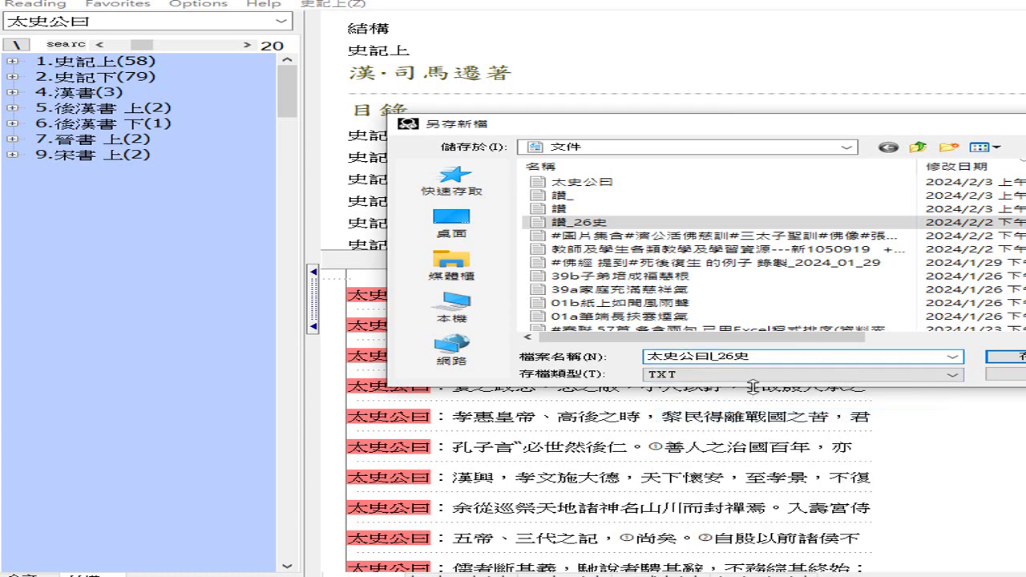
click(1005, 356)
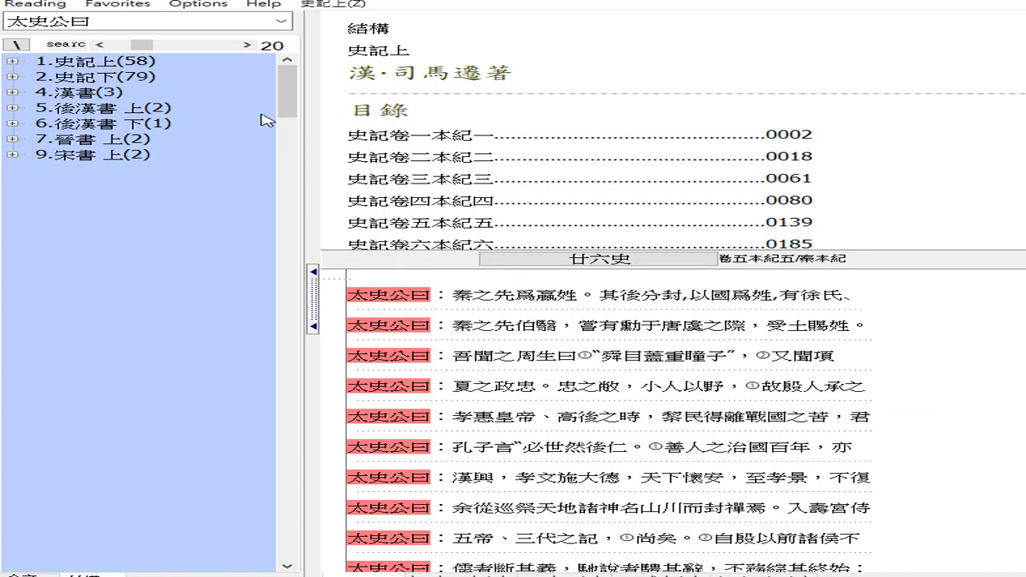
- Start another text export of the search results and view the properties of the 太史公曰_26史 file in the save dialog
click(35, 4)
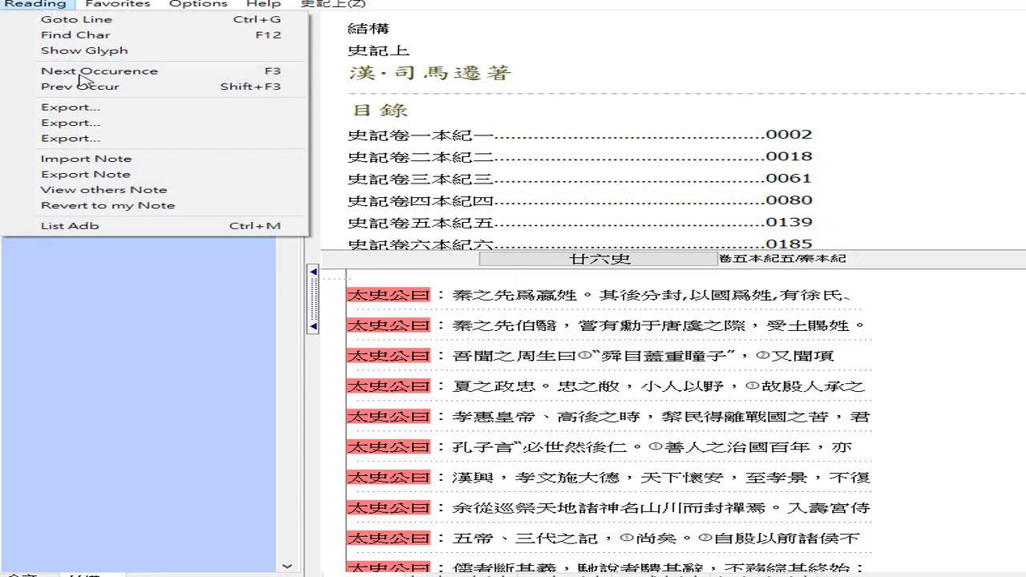
click(78, 126)
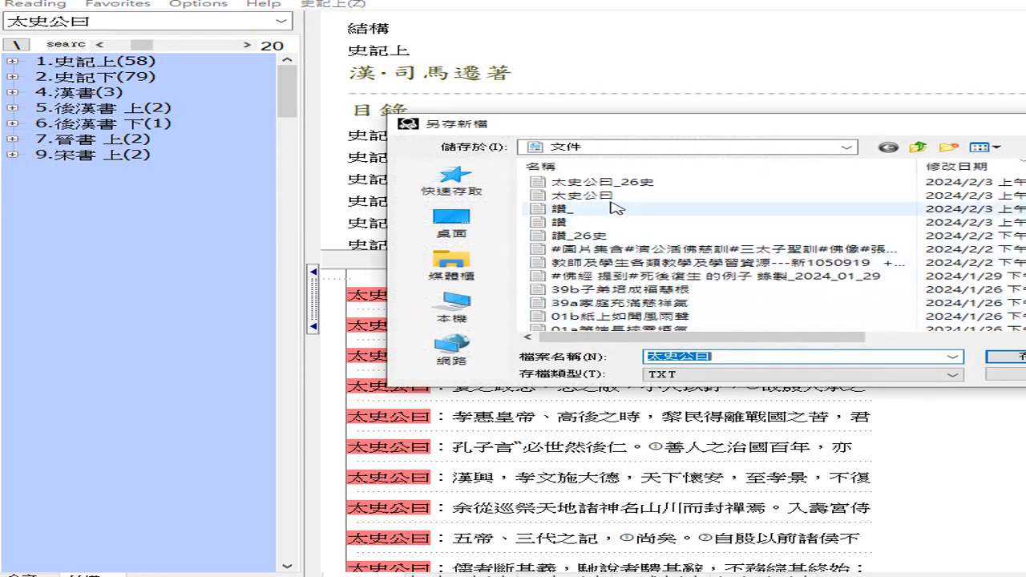
right_click(624, 188)
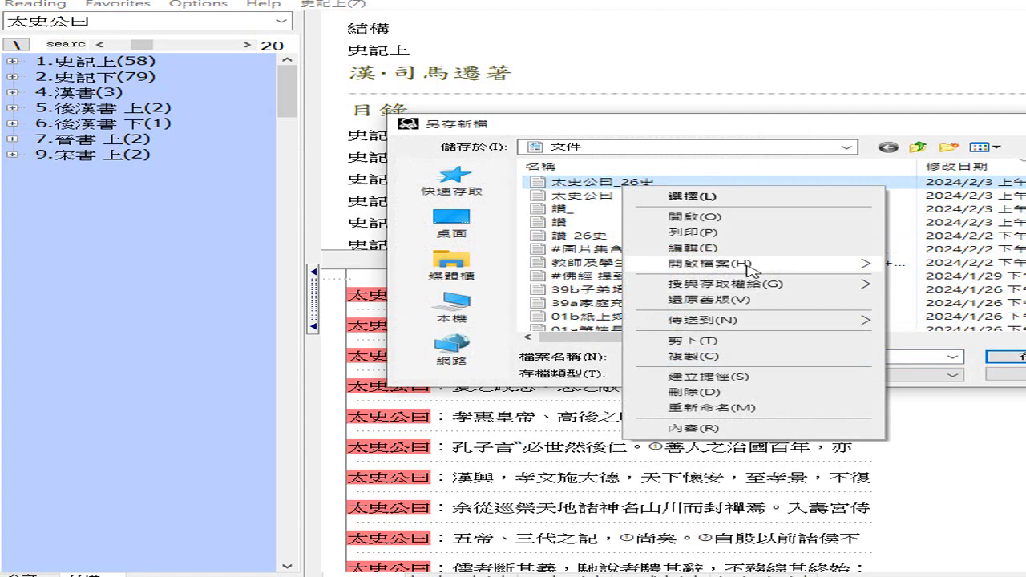
mouse_move(753, 265)
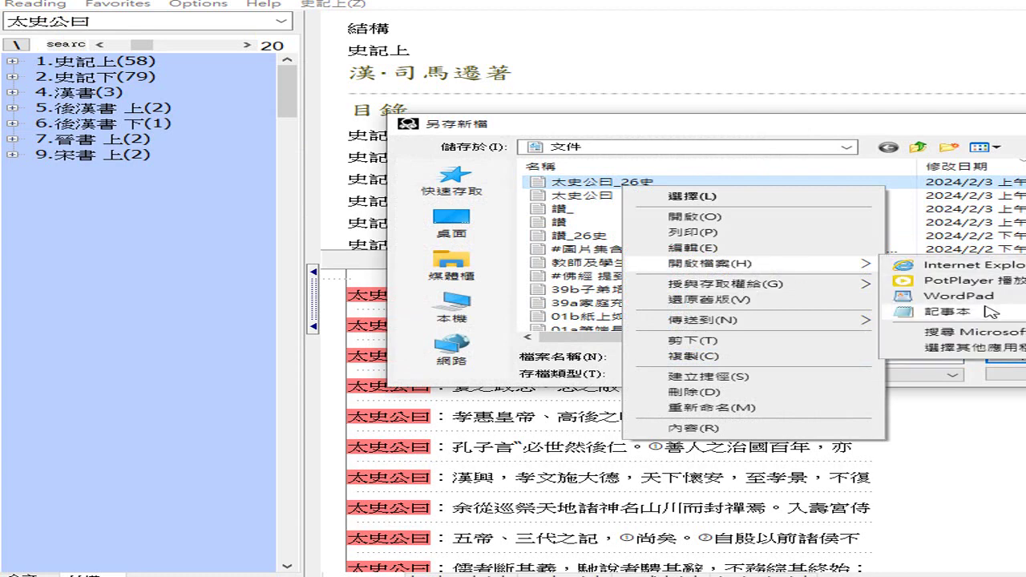
click(753, 429)
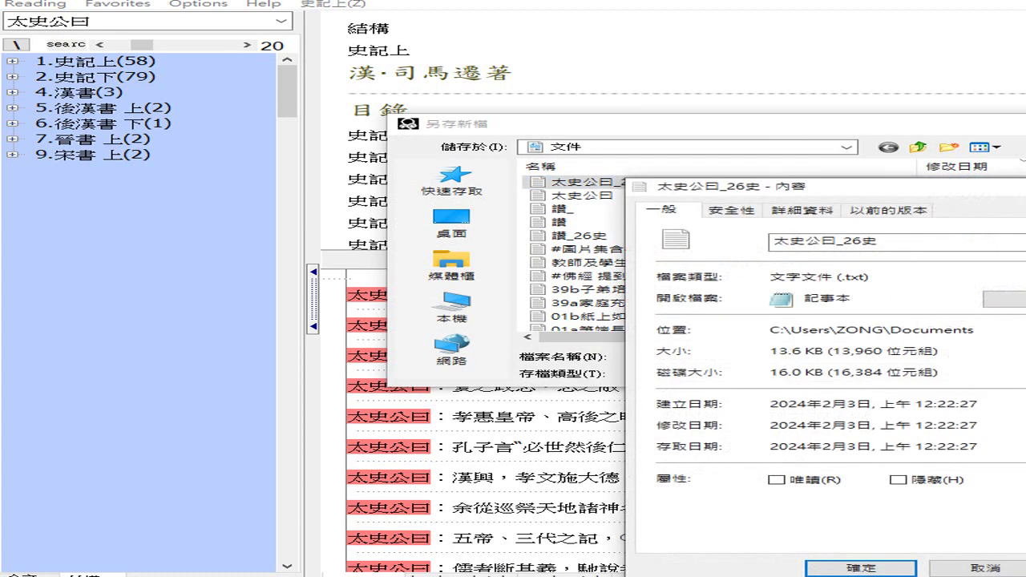
click(860, 568)
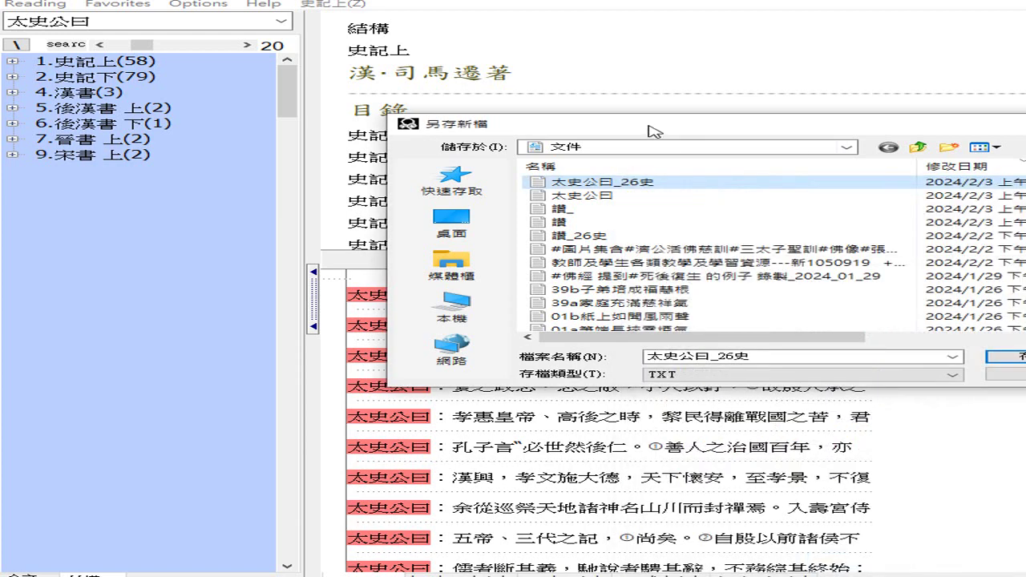
- Open the exported 太史公曰_26史 text file in Notepad (記事本) from the save dialog's file list
right_click(639, 182)
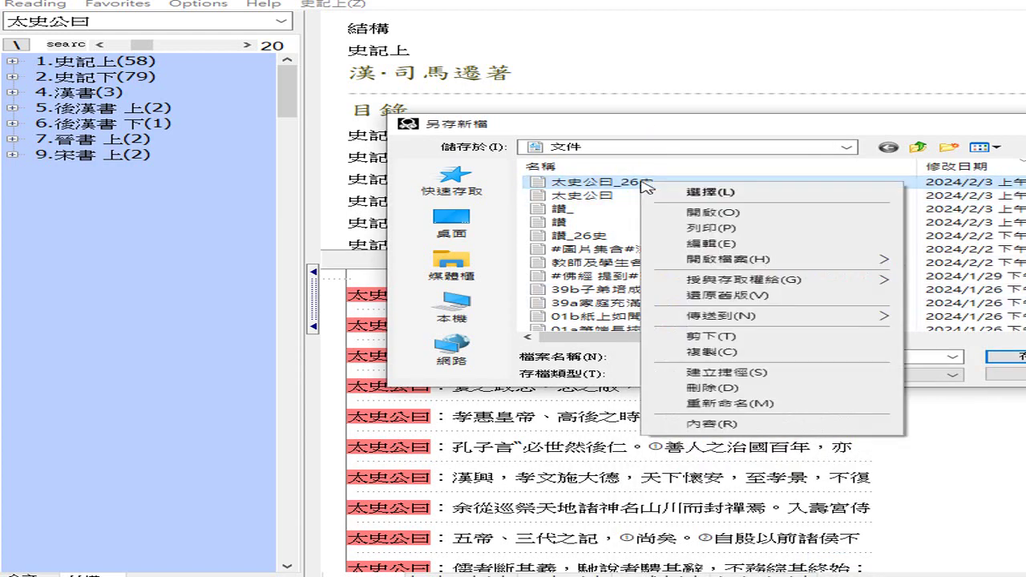
mouse_move(773, 267)
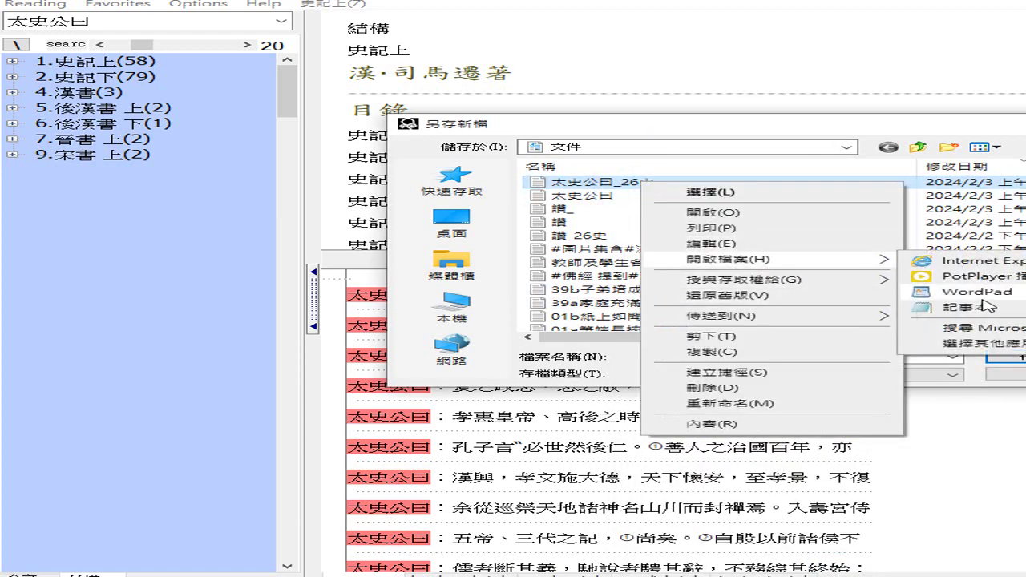
click(977, 310)
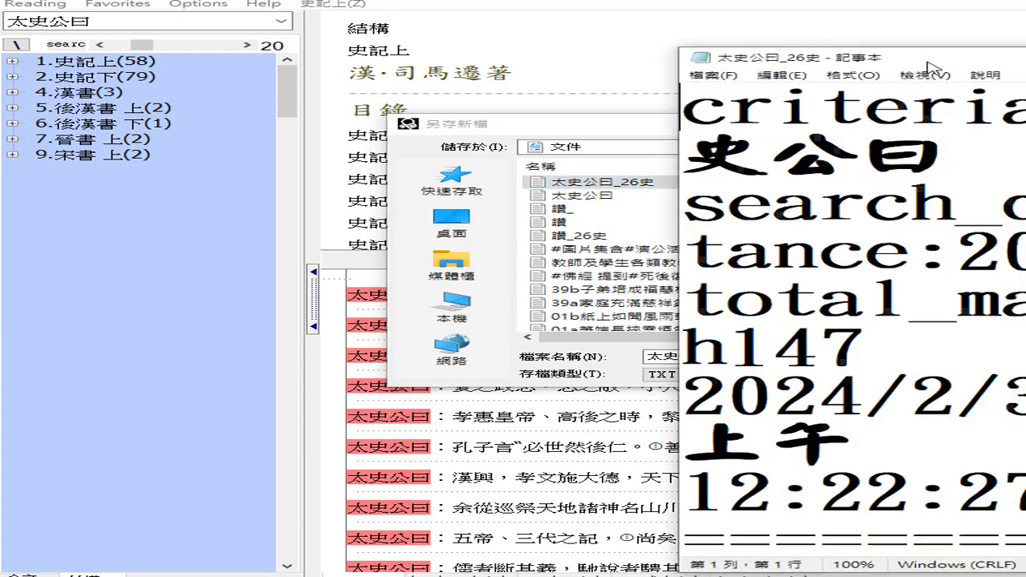
- Move and enlarge the window of the 太史公曰_26史 text file and turn off word wrap
drag(920, 62, 426, 24)
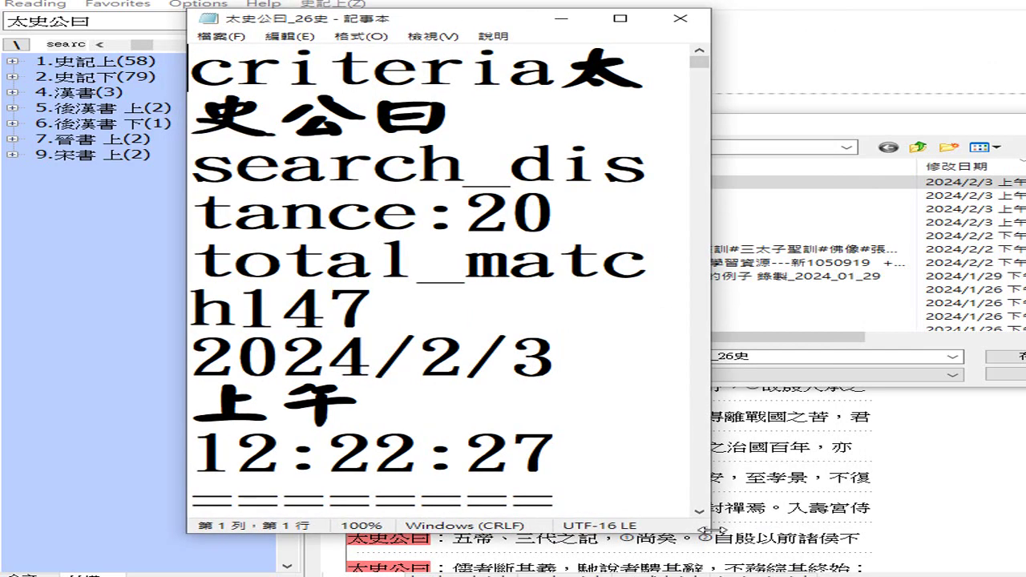
drag(710, 532, 854, 551)
drag(710, 532, 902, 534)
drag(973, 550, 1011, 566)
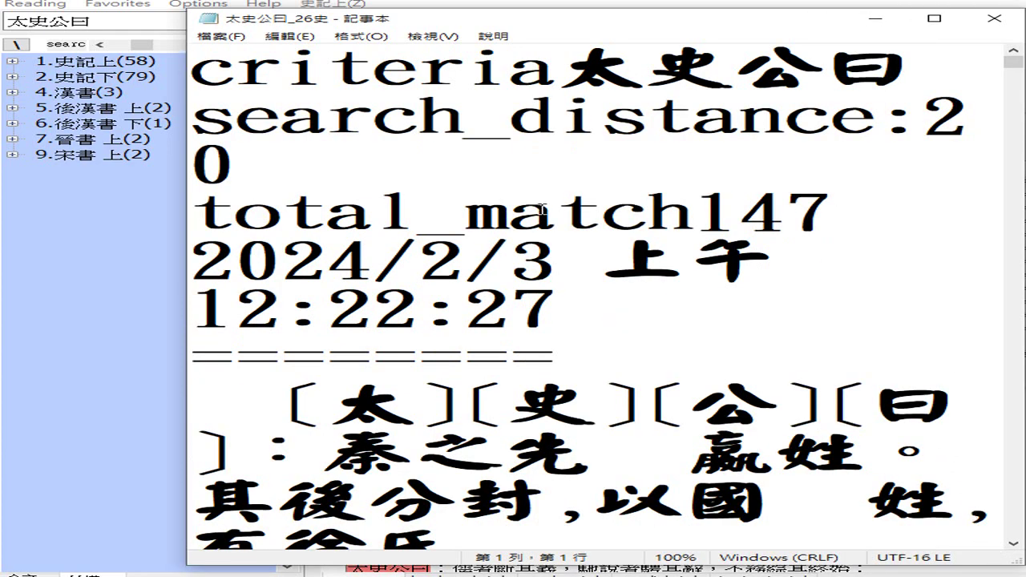
click(371, 37)
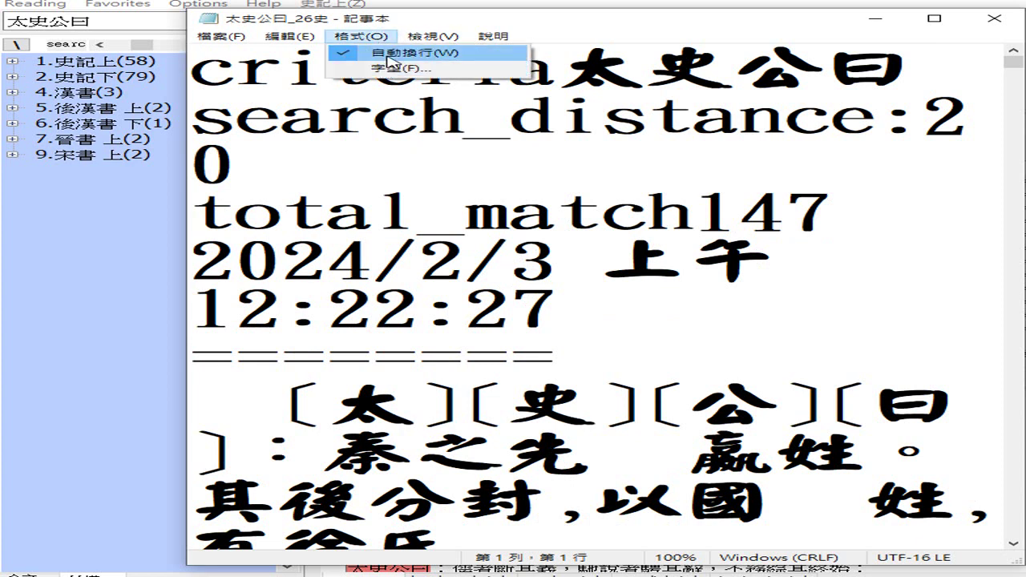
click(391, 58)
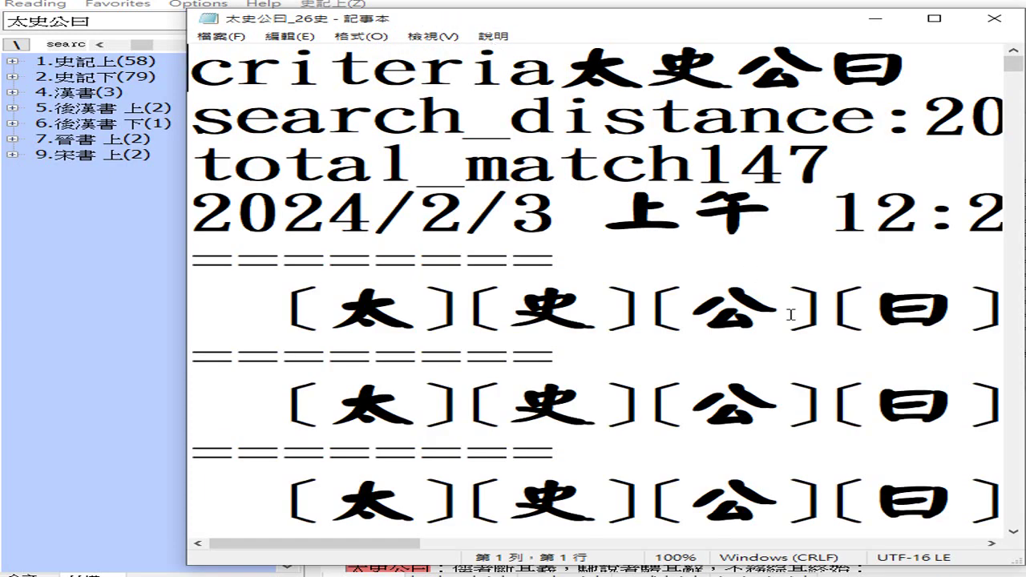
- Examine the header and 太史公曰 passages in the 太史公曰_26史 file, and close the file and the save dialog
scroll(753, 321, down, 2)
scroll(755, 316, down, 2)
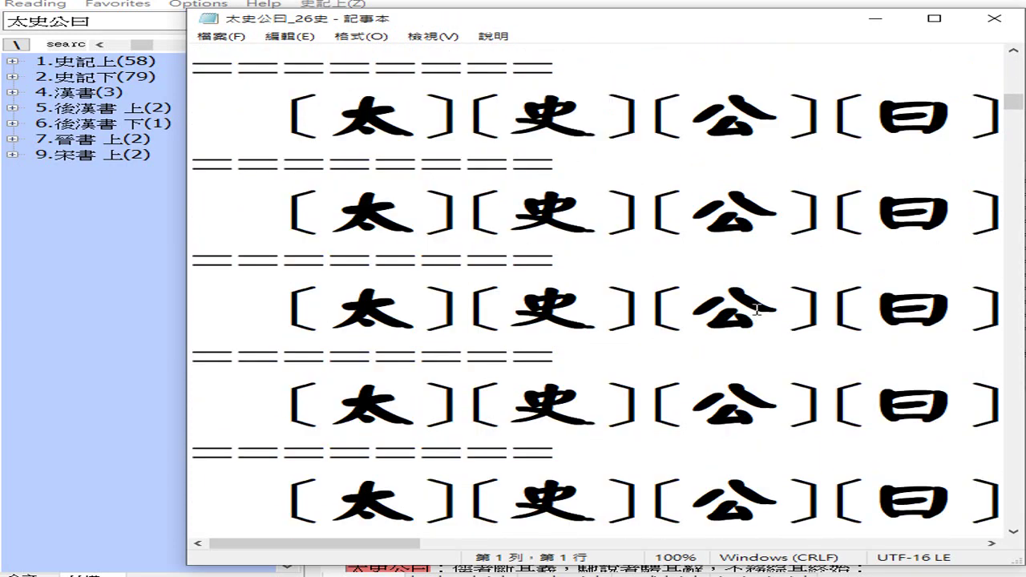
drag(1013, 101, 906, 32)
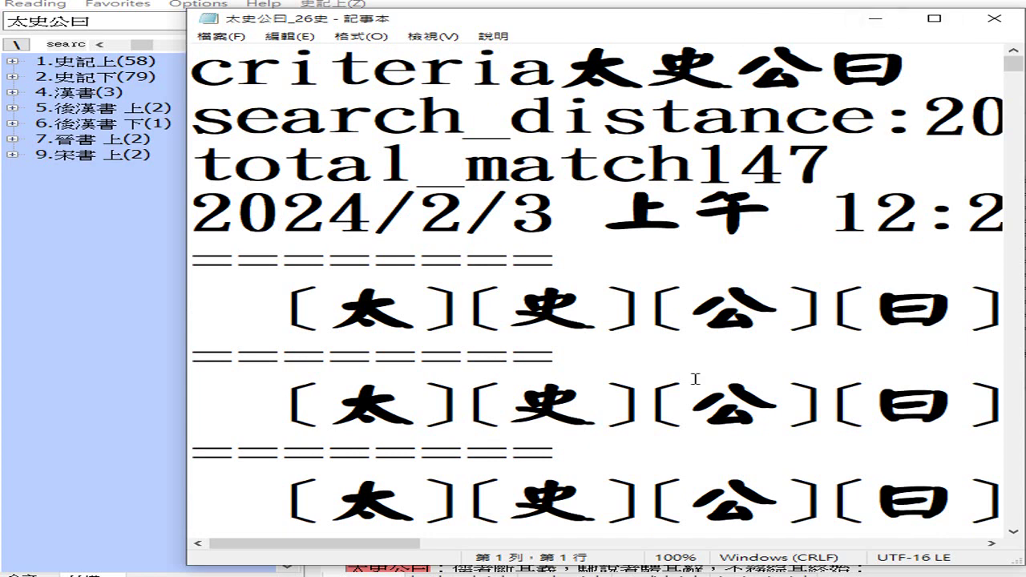
drag(390, 550, 623, 572)
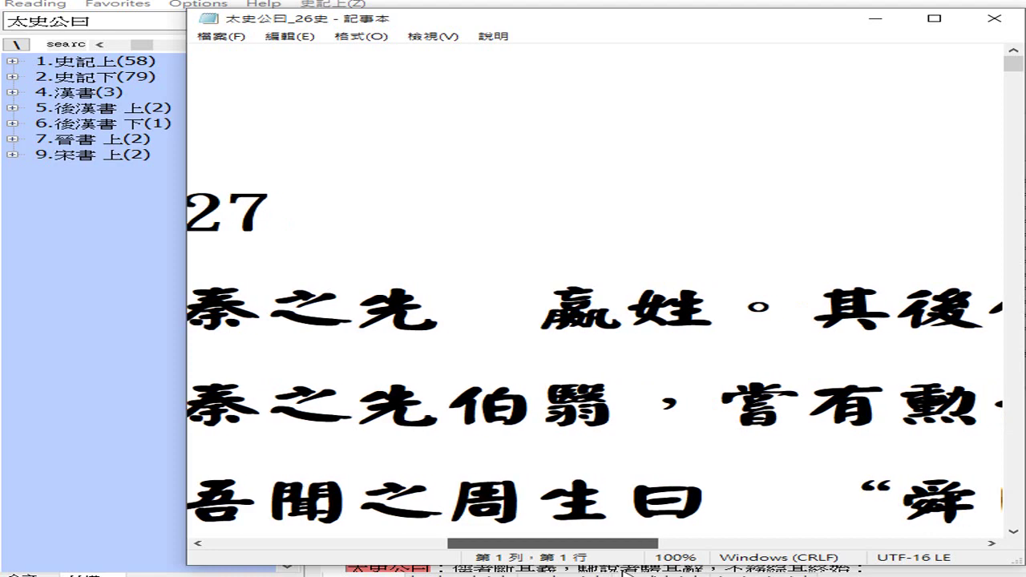
drag(623, 570, 577, 517)
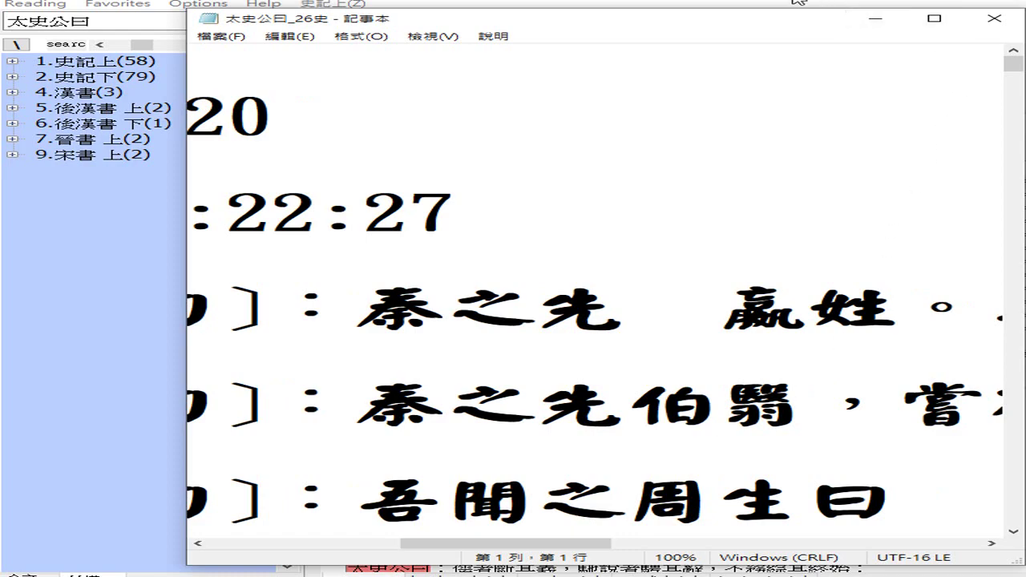
drag(732, 26, 613, 253)
click(613, 253)
key(Escape)
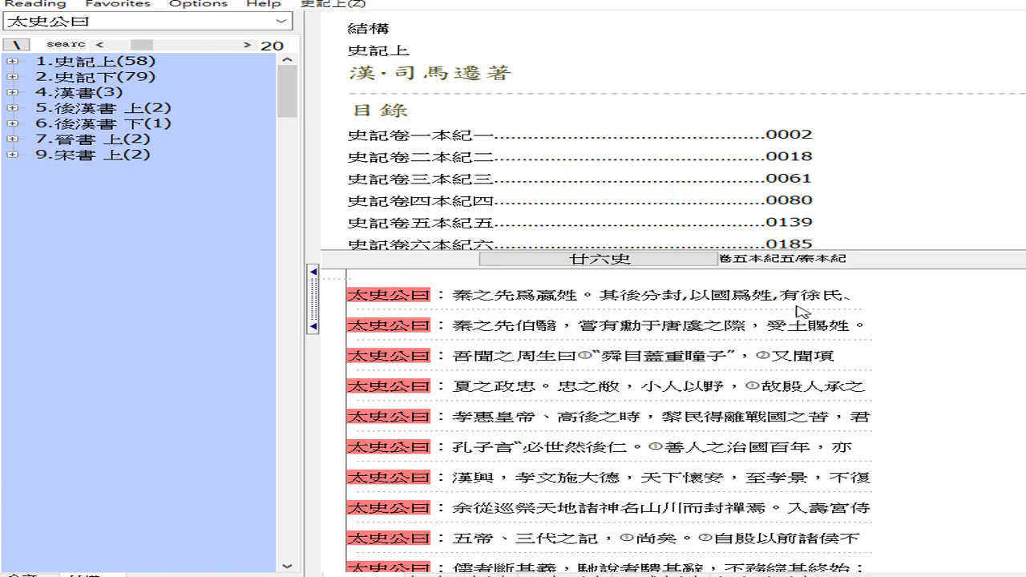
- Examine the 太史公曰 search results in the 廿六史 reader from the 史記 basic annals through the end of the list
scroll(954, 398, down, 7)
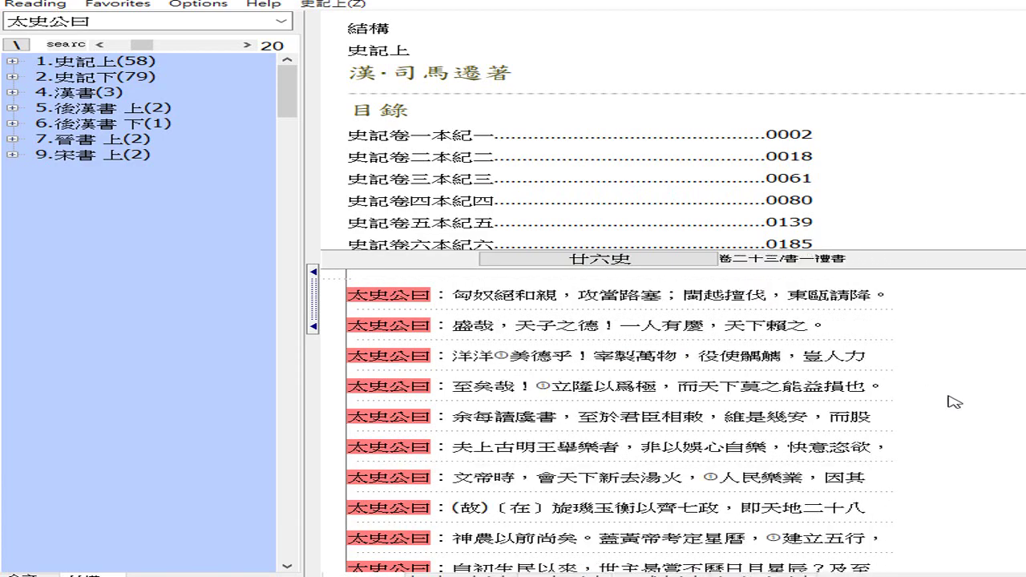
scroll(954, 402, down, 8)
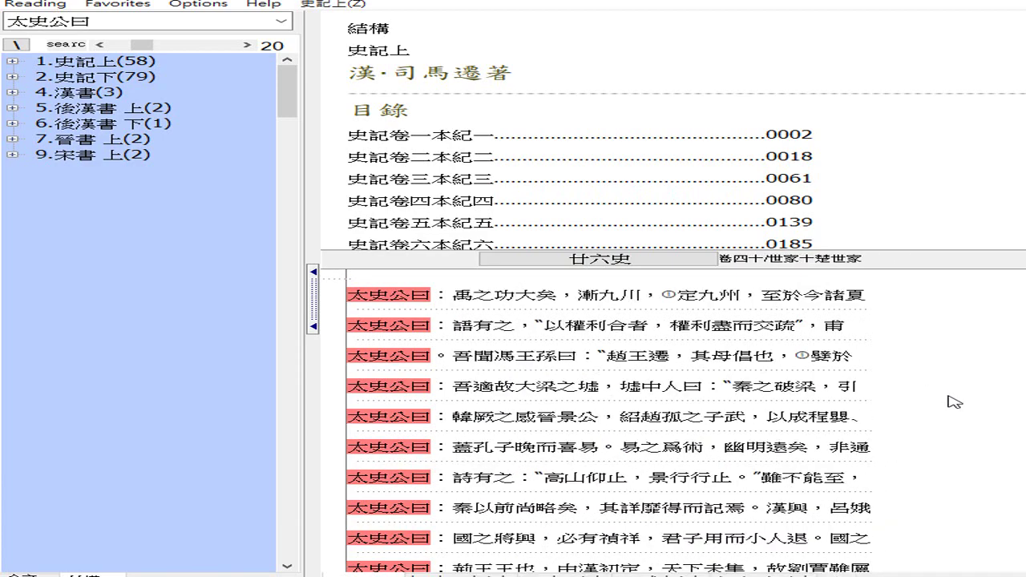
scroll(964, 386, down, 7)
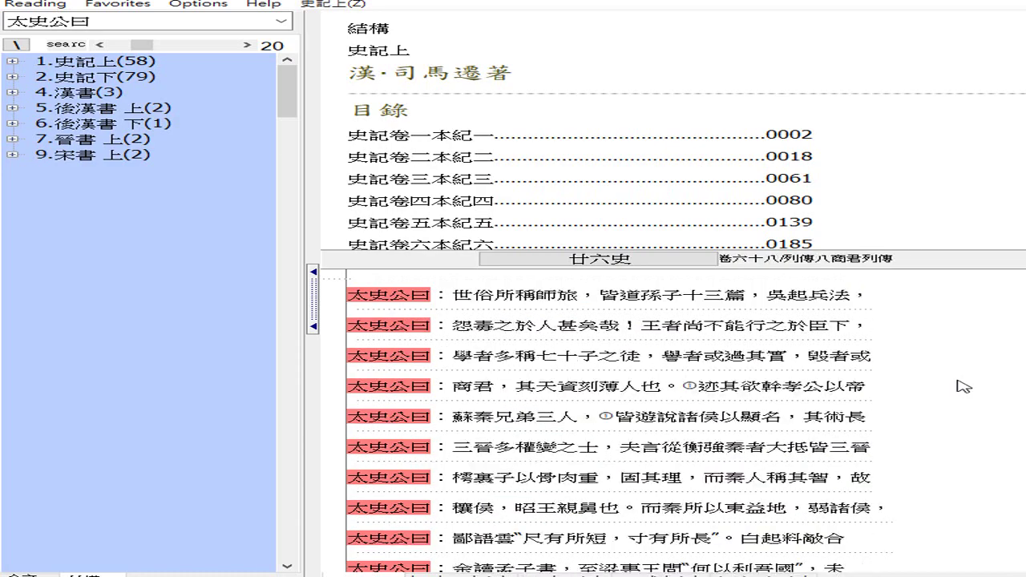
scroll(962, 381, down, 5)
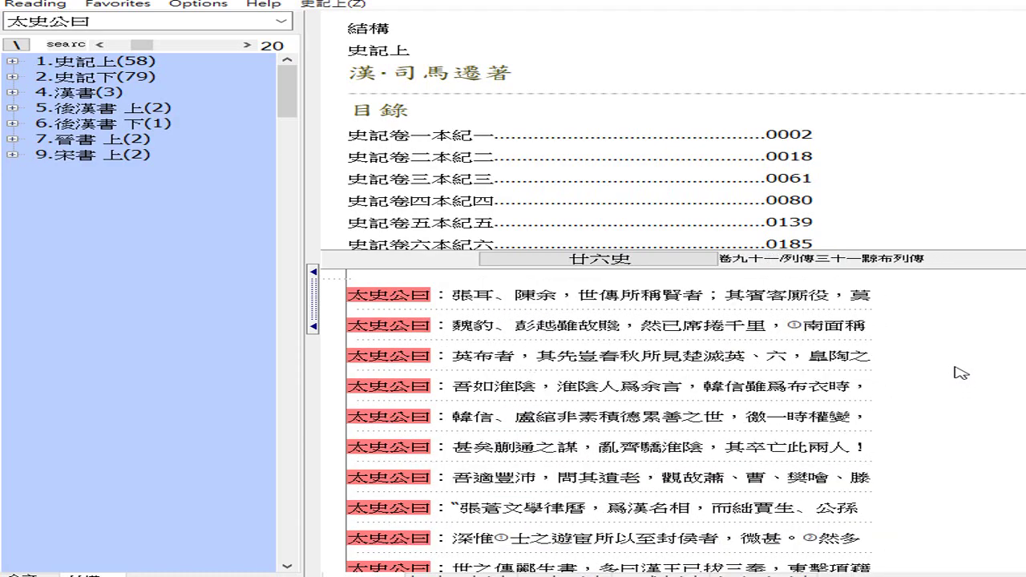
scroll(950, 358, down, 4)
scroll(947, 356, down, 4)
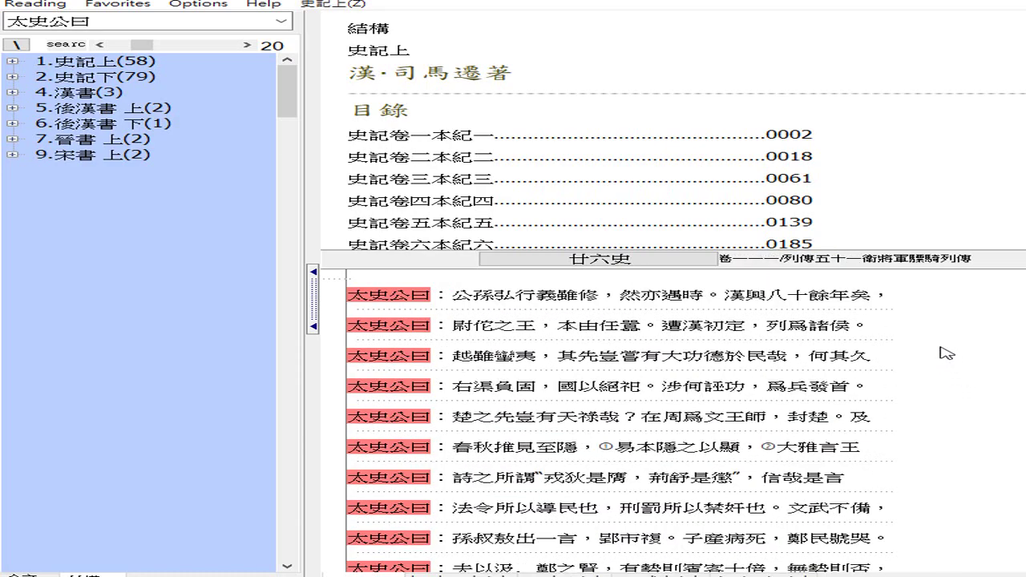
scroll(959, 355, down, 10)
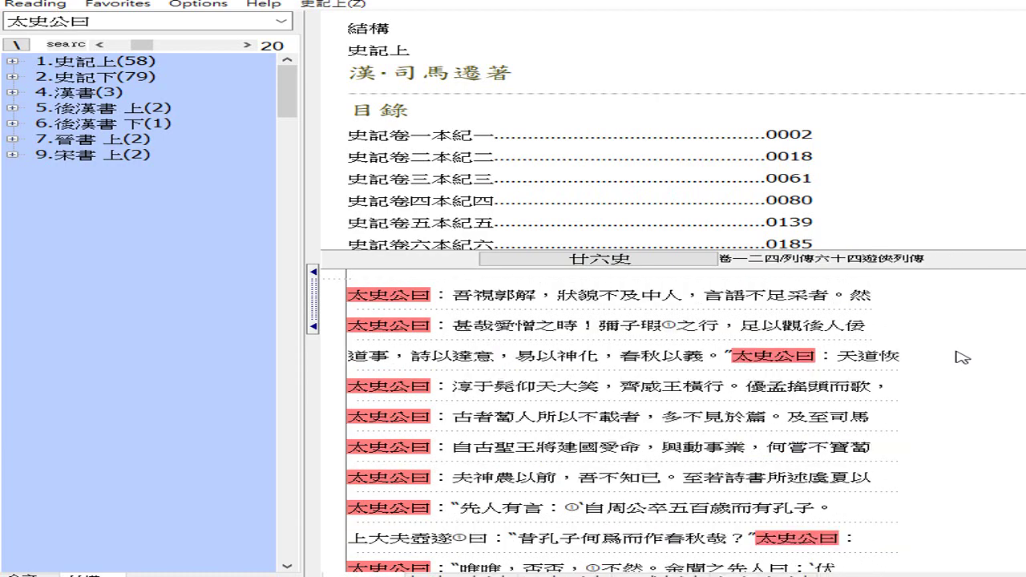
scroll(961, 357, down, 6)
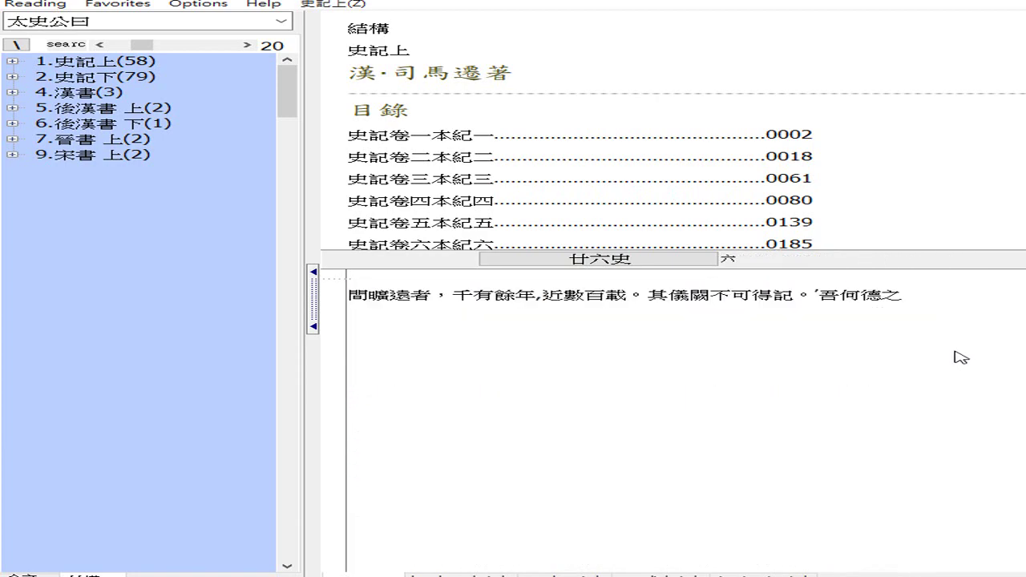
scroll(962, 358, up, 6)
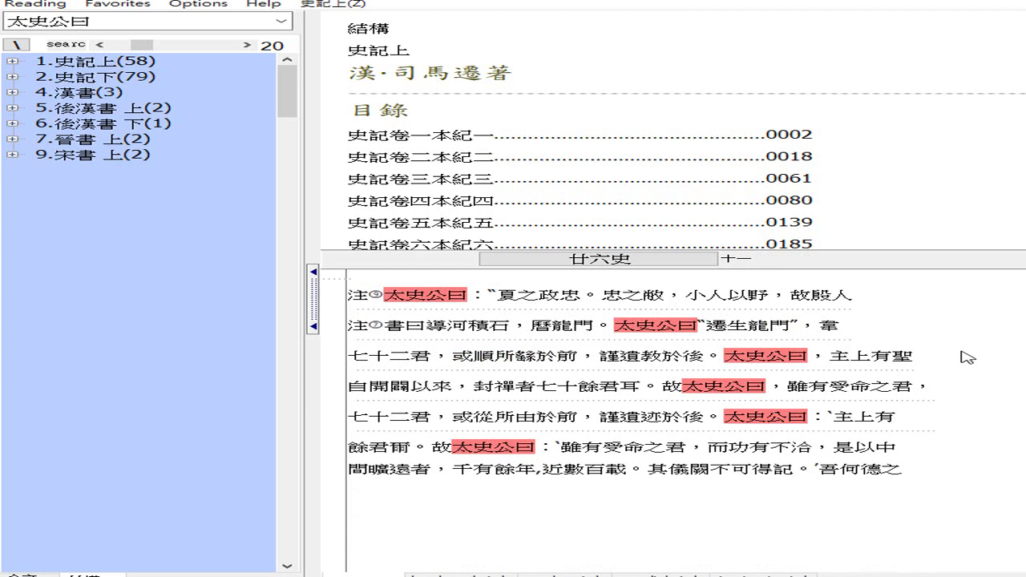